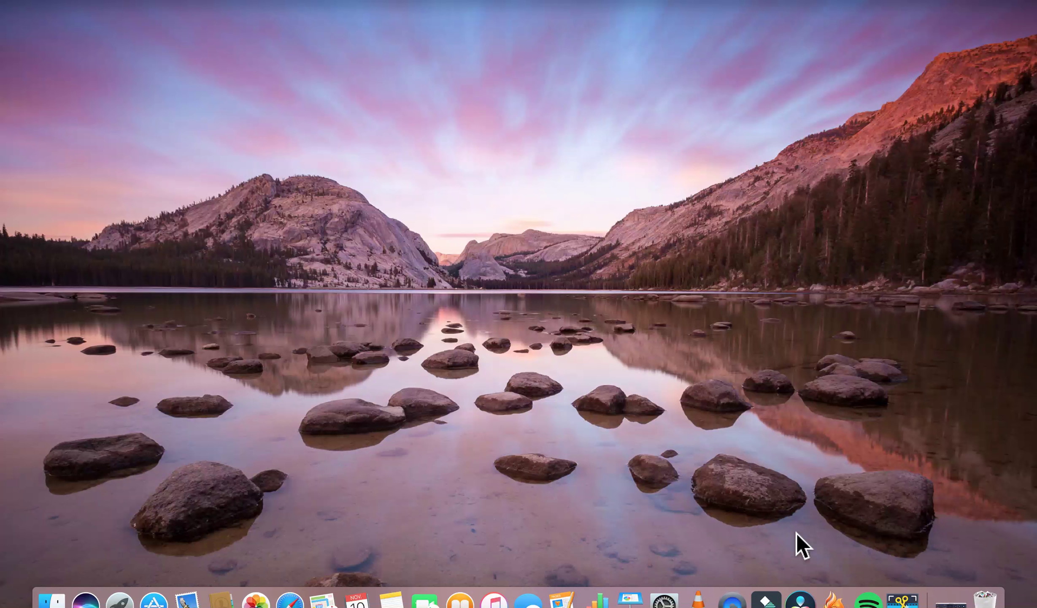
# Create a new film project in Filmora and place the yellow 7053262_5020804_P clip at the start of the video track.
pyautogui.click(766, 600)
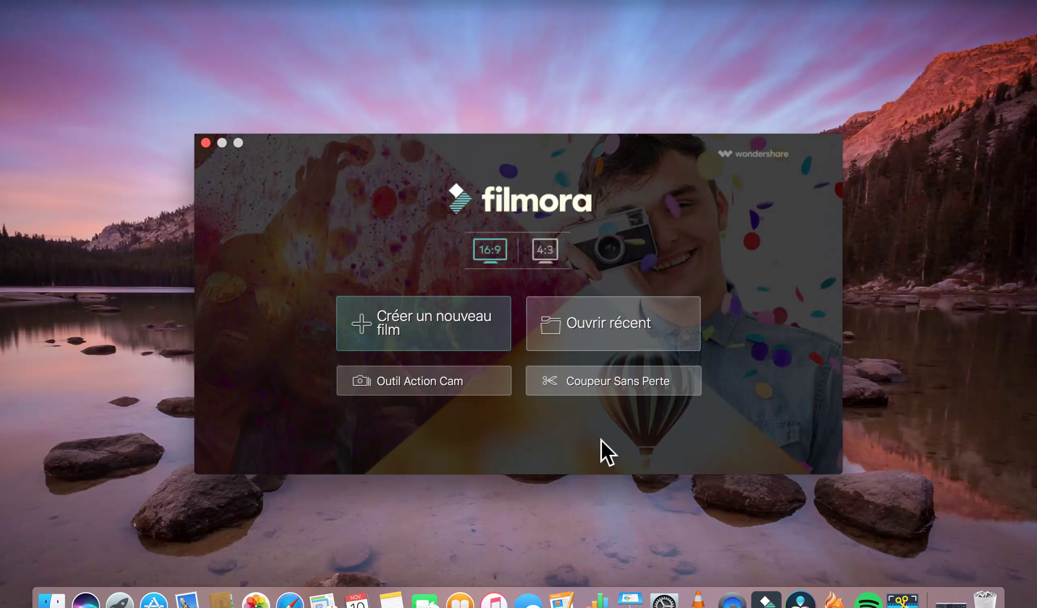
pyautogui.click(482, 324)
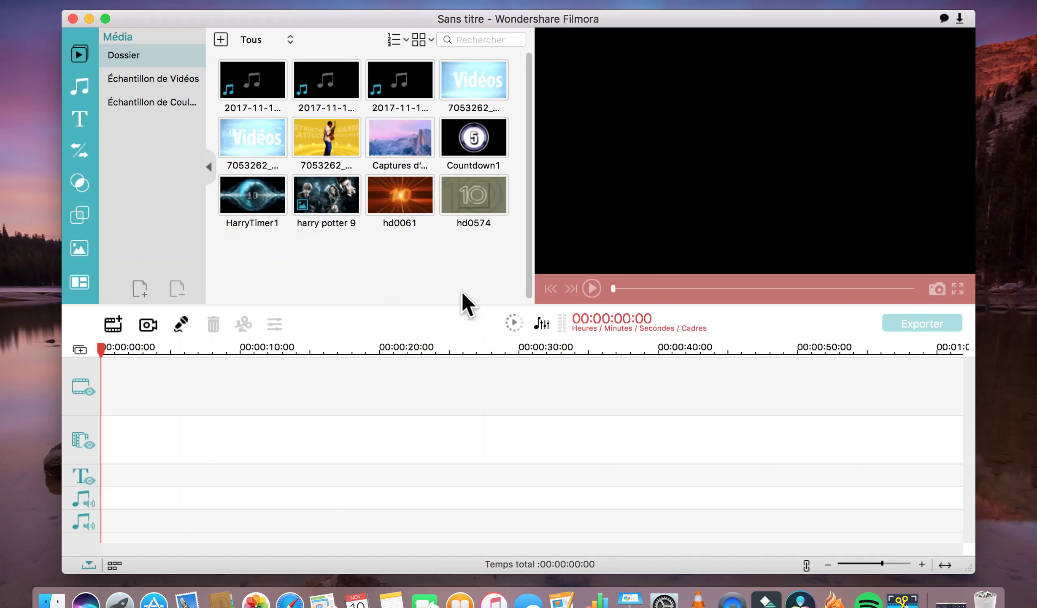
pyautogui.click(347, 154)
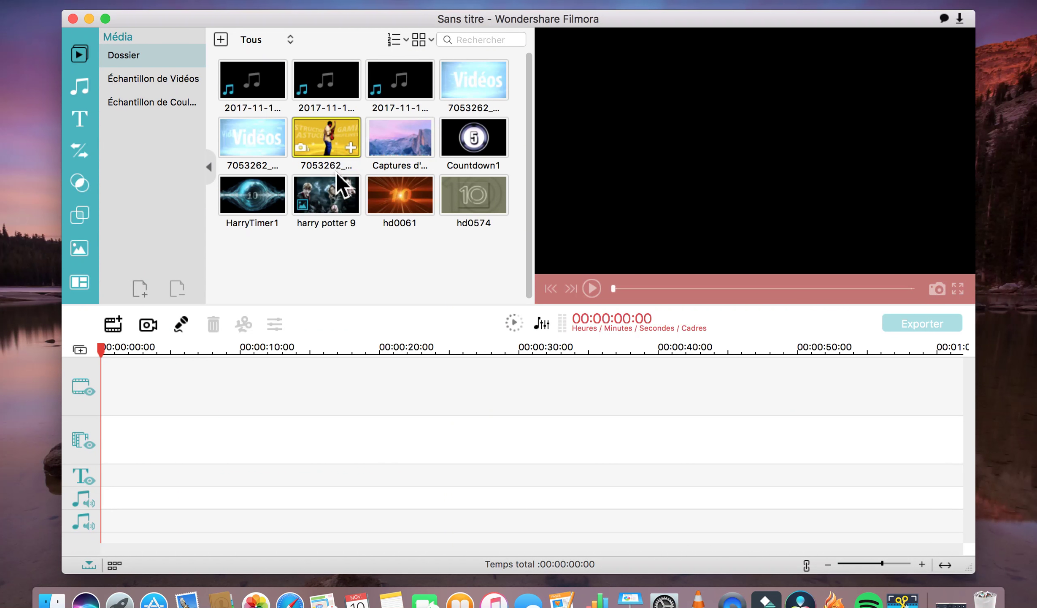
pyautogui.moveTo(312, 360); pyautogui.dragTo(315, 391)
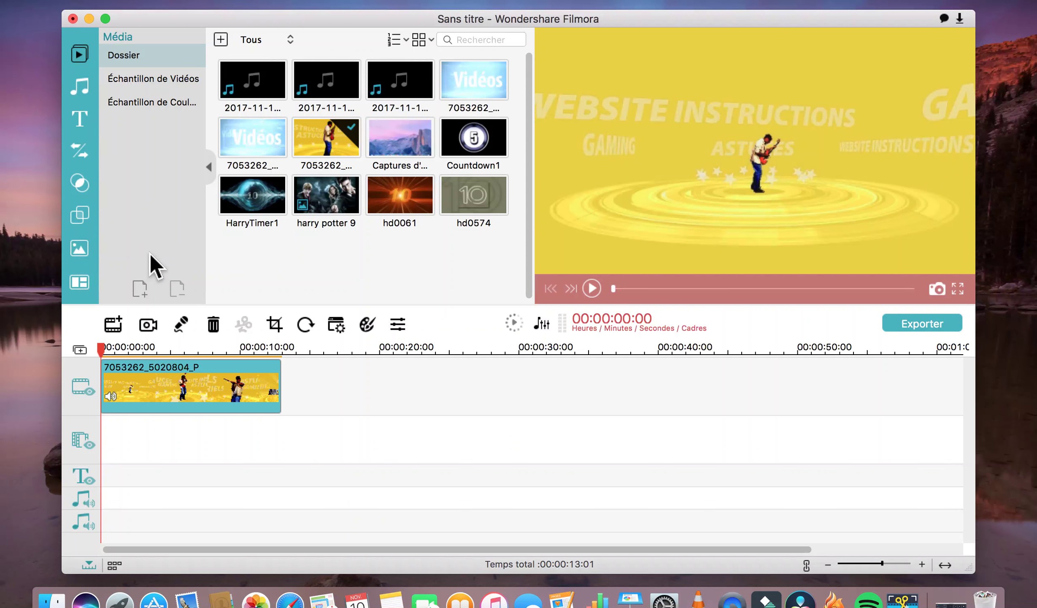
# Look through the Téléchargements folder in the media import window and close the window without importing anything.
pyautogui.click(115, 324)
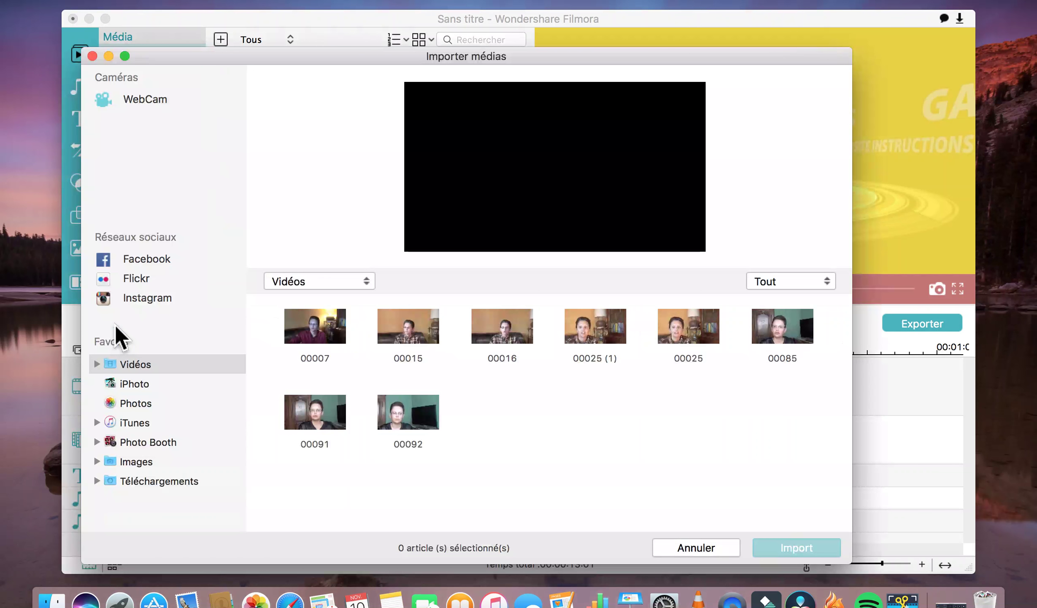
pyautogui.click(134, 480)
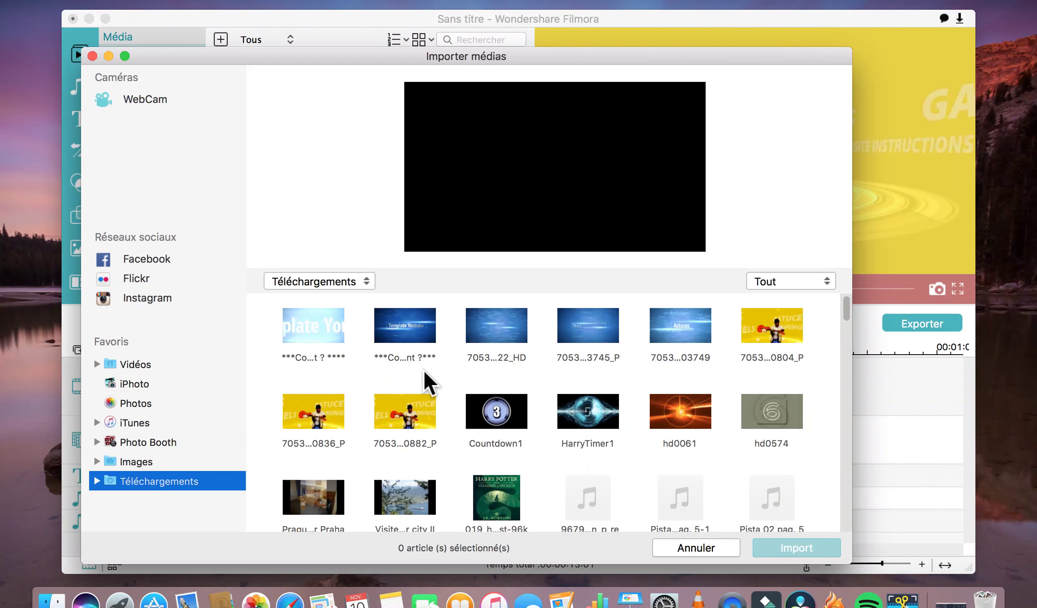
pyautogui.click(93, 58)
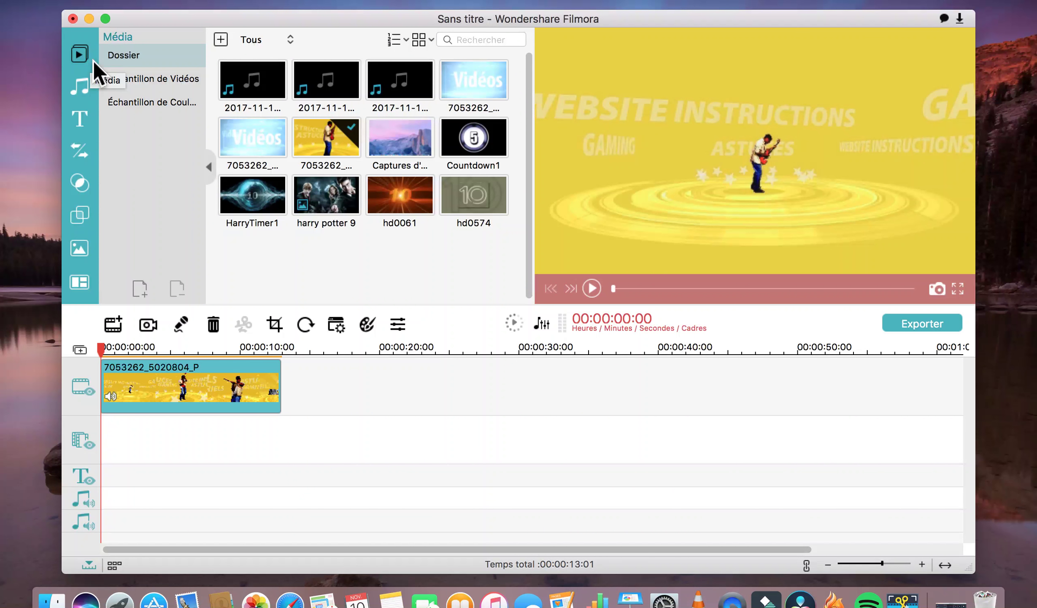
# Examine the sample videos and sample colours, followed by the filter and transition collections.
pyautogui.click(137, 79)
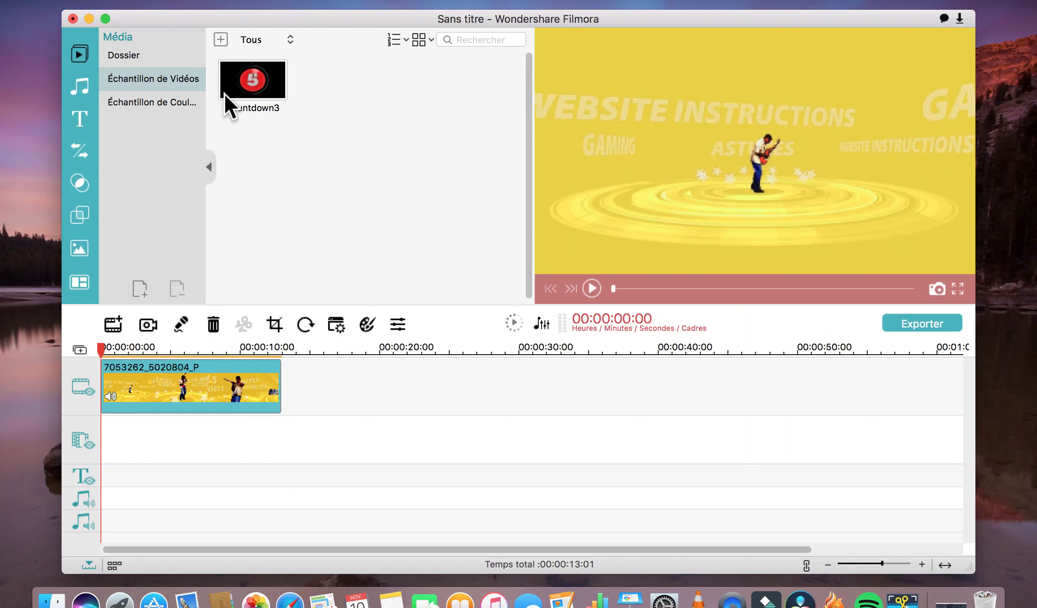
pyautogui.click(149, 105)
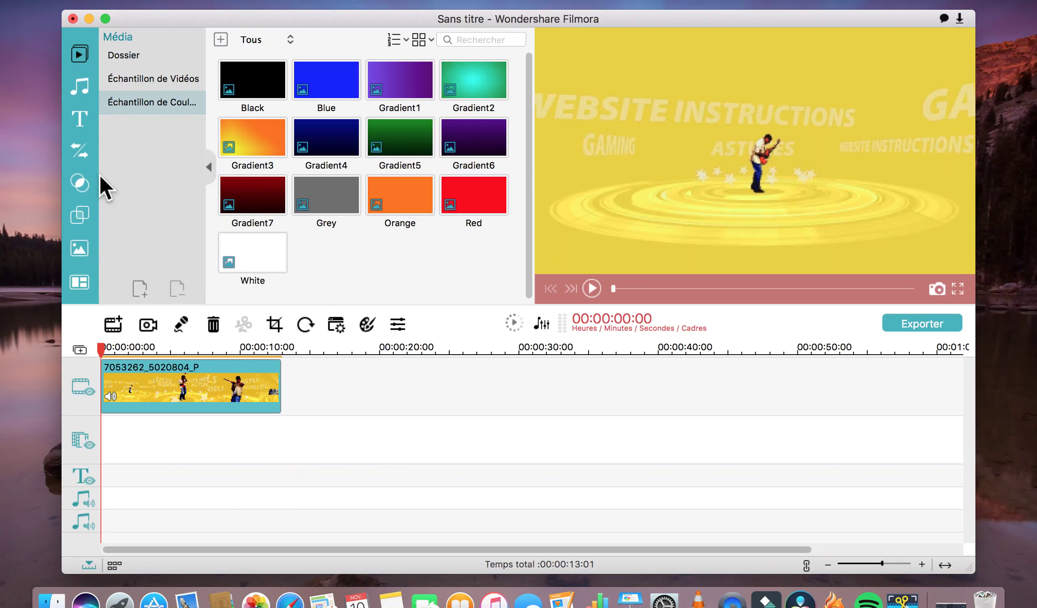
pyautogui.click(78, 182)
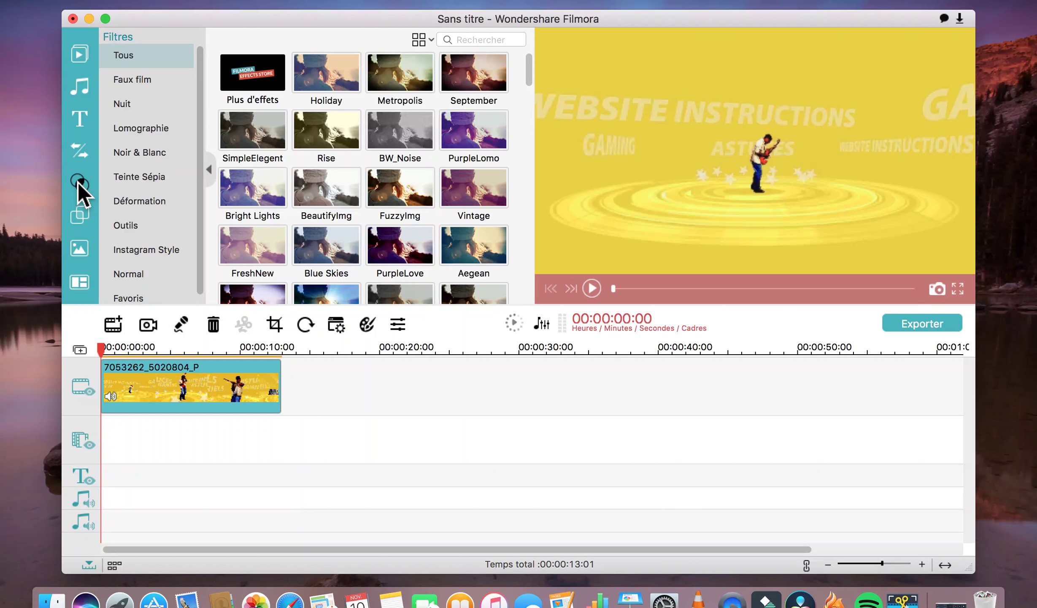
pyautogui.click(80, 155)
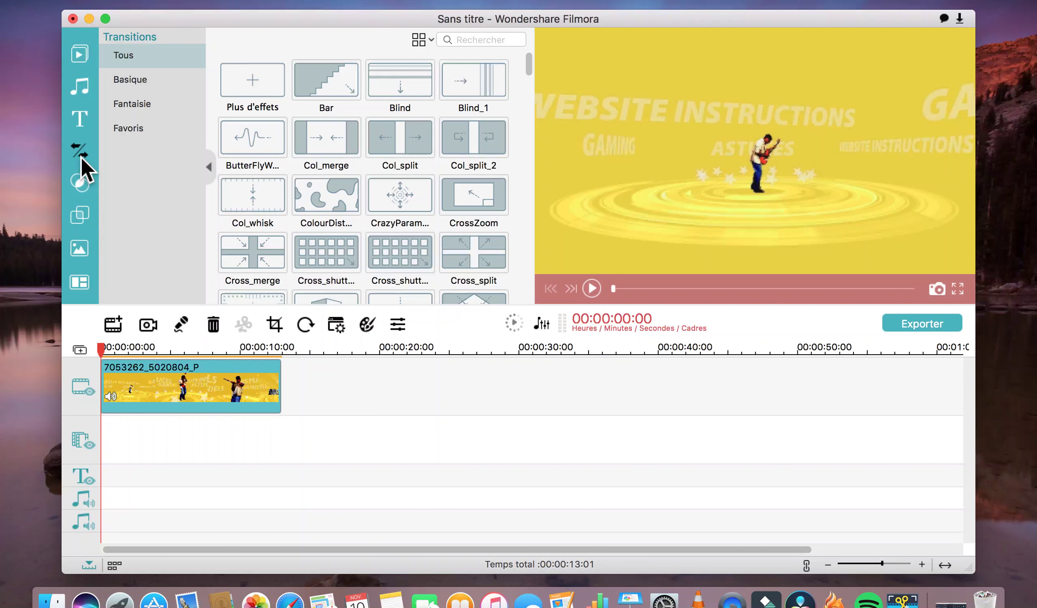
# Browse the music library and preview the Phone Ring and Explosion sound effects.
pyautogui.click(83, 84)
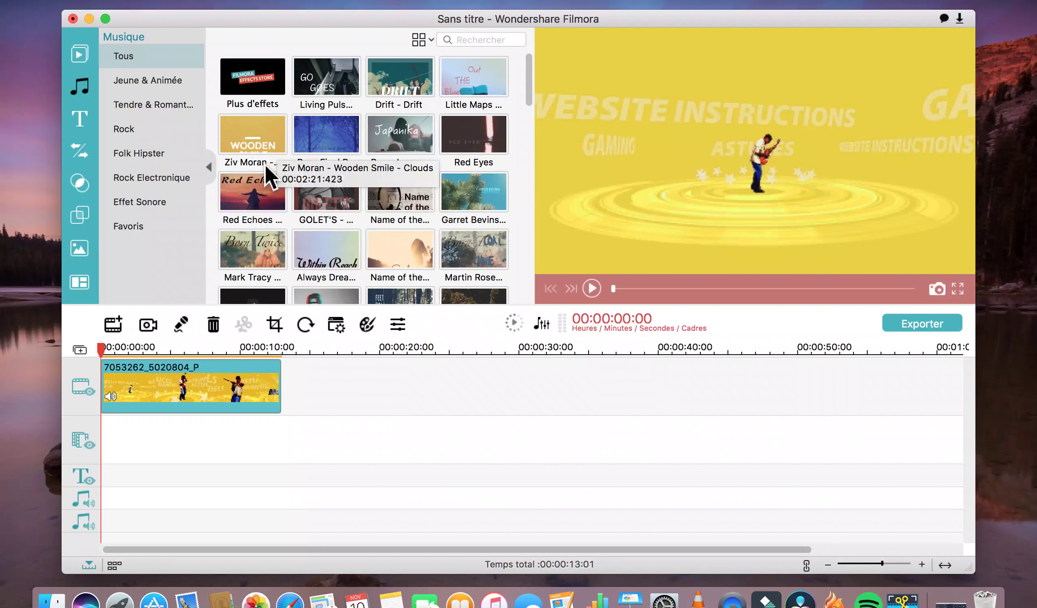
pyautogui.scroll(-20, 265, 164)
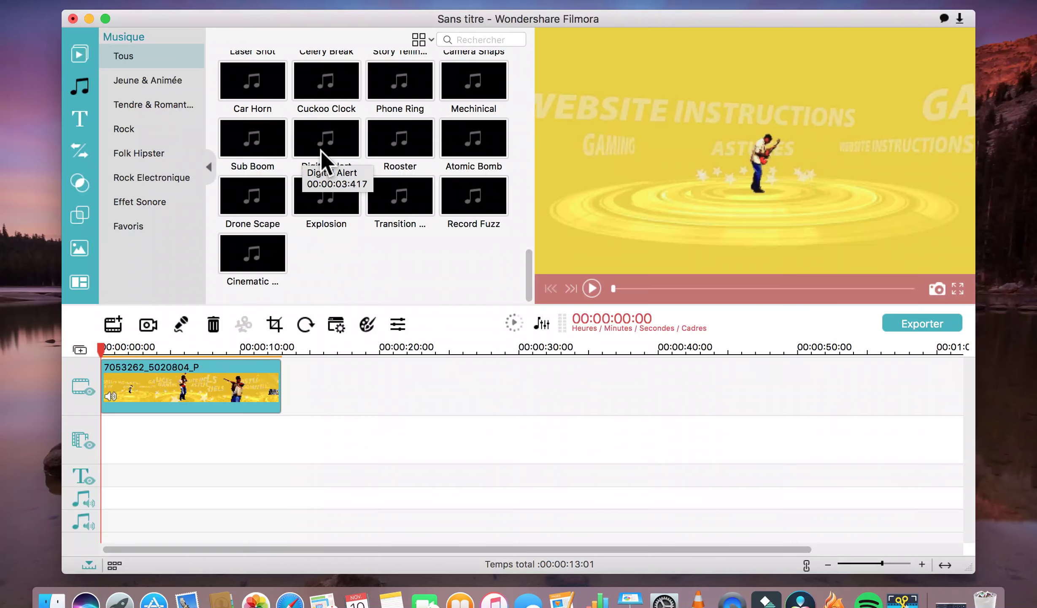
pyautogui.scroll(3, 321, 150)
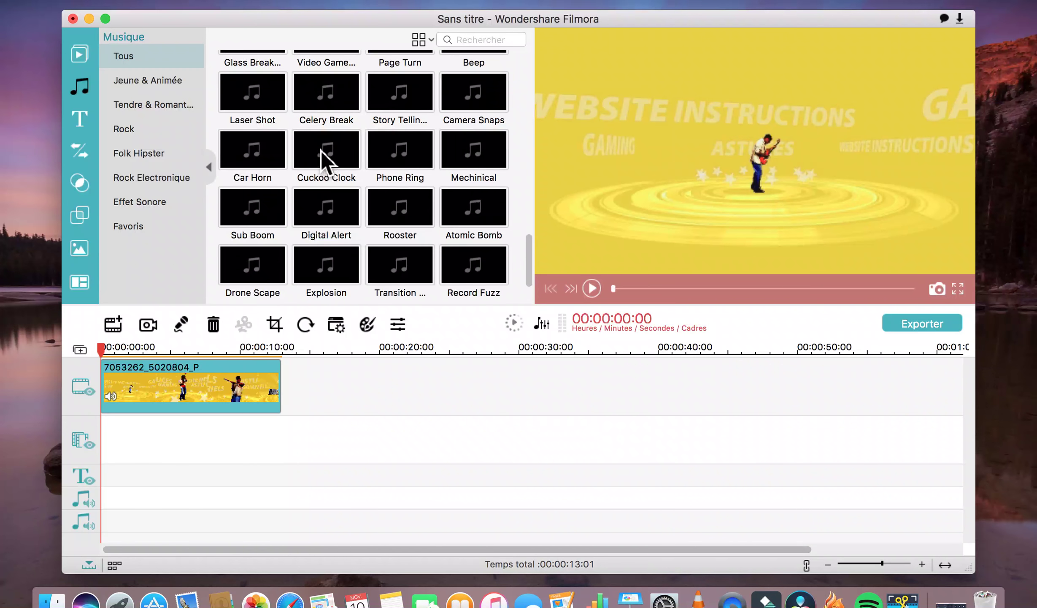
pyautogui.click(399, 165)
pyautogui.click(591, 288)
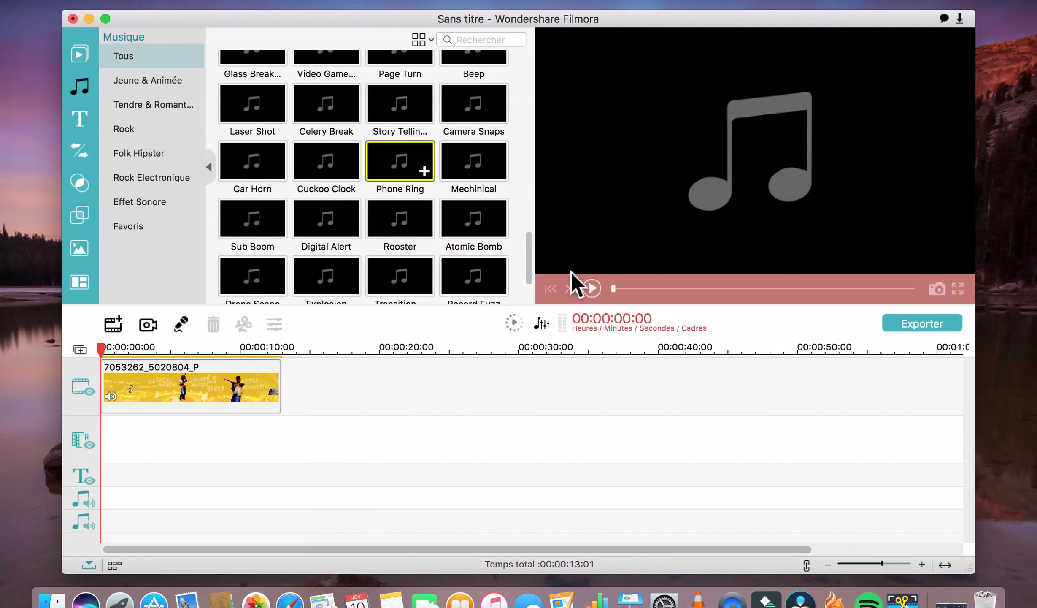
pyautogui.scroll(-3, 307, 229)
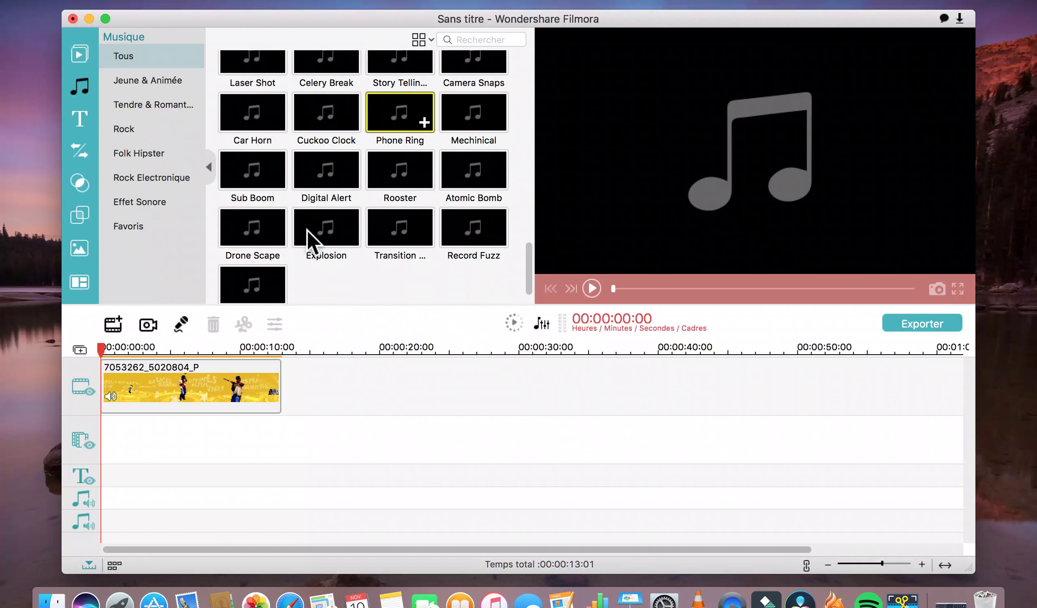
pyautogui.click(330, 206)
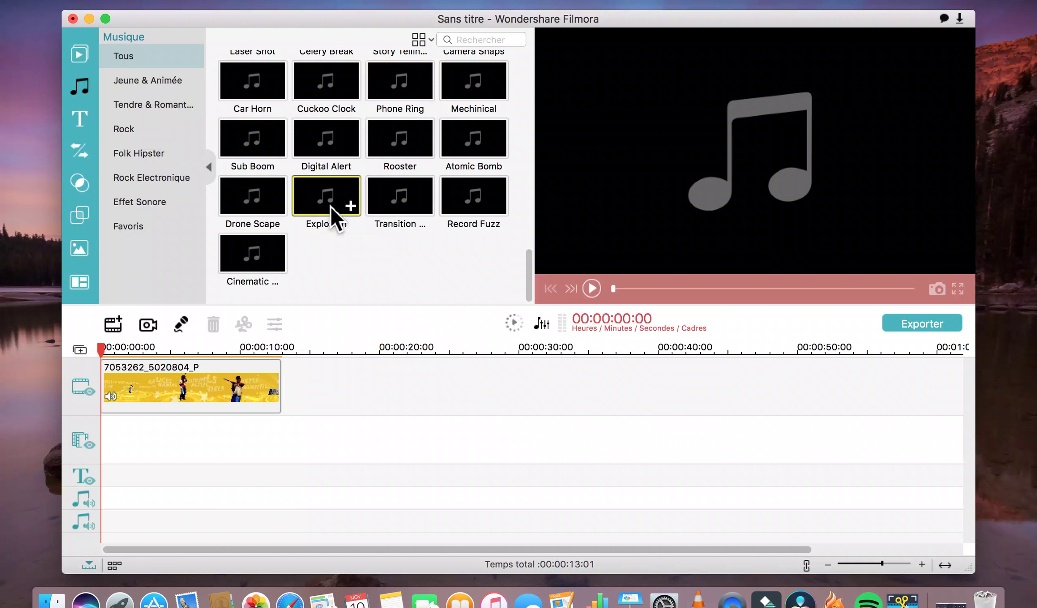
pyautogui.click(593, 289)
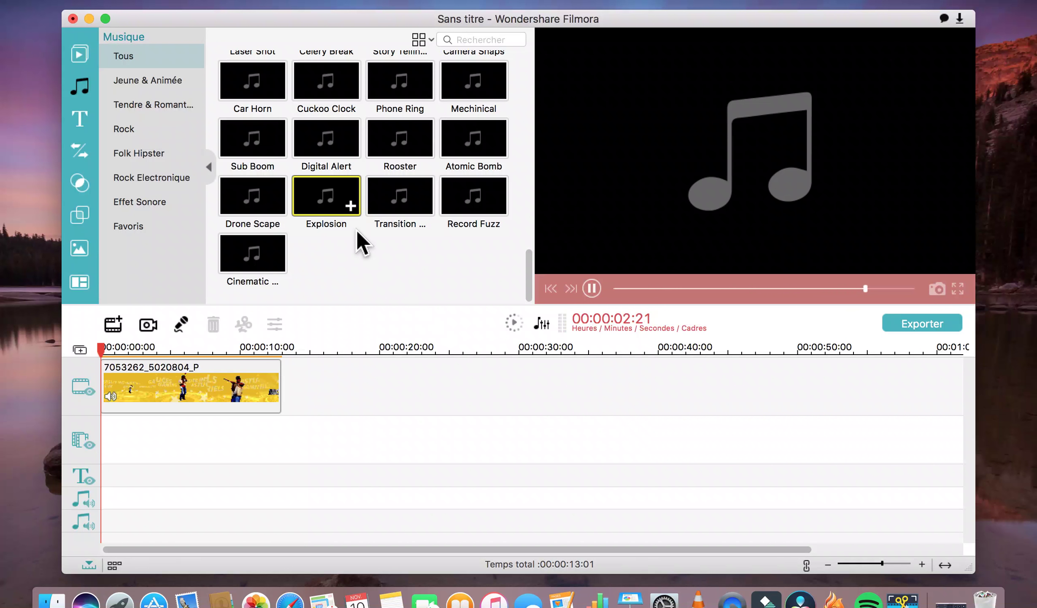
# Review the available text and credit templates, transitions and filters.
pyautogui.click(80, 119)
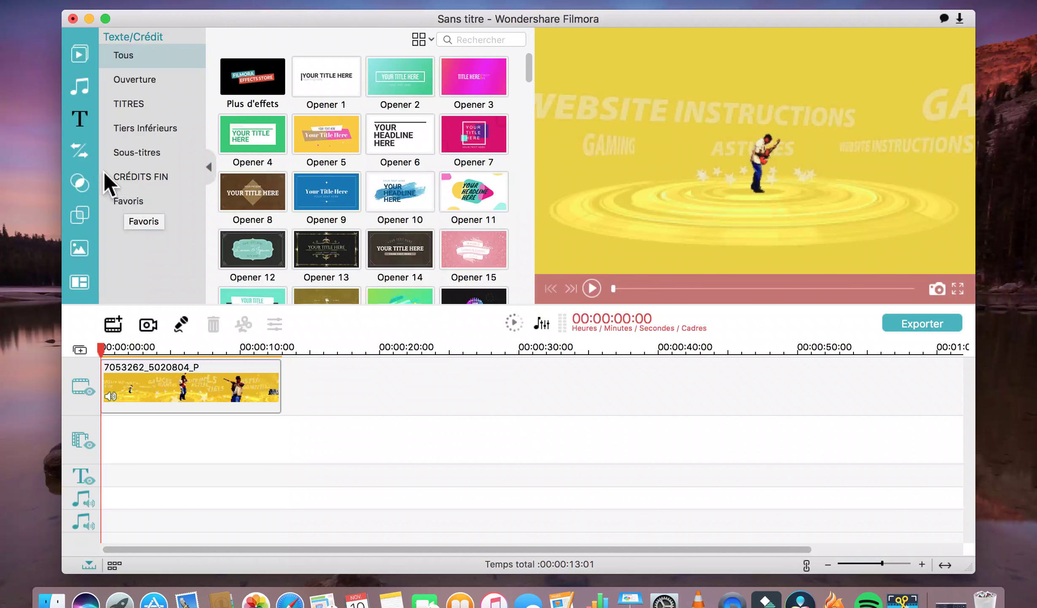
pyautogui.click(84, 154)
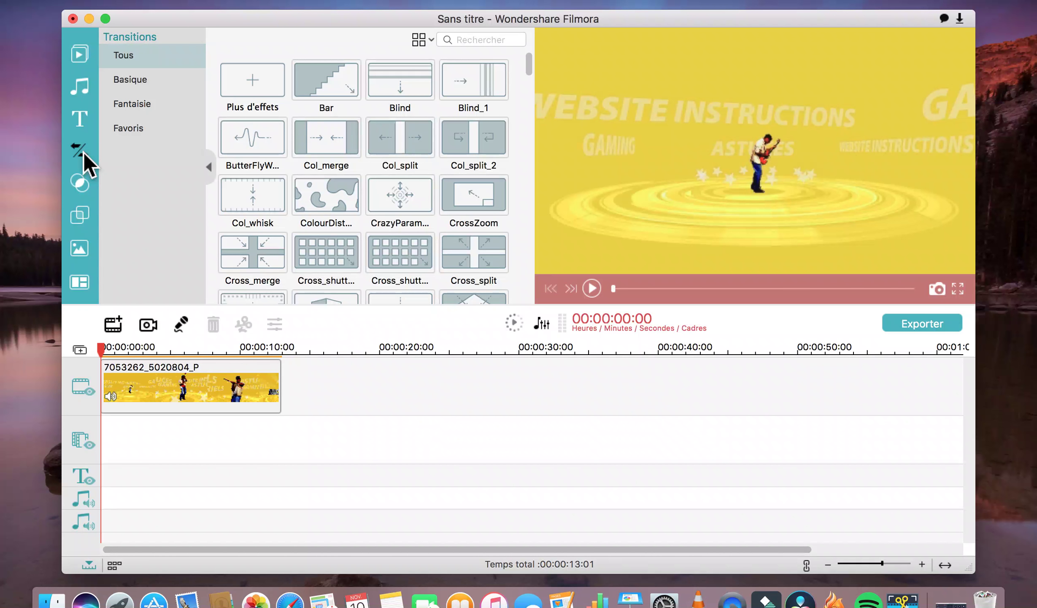
pyautogui.click(82, 188)
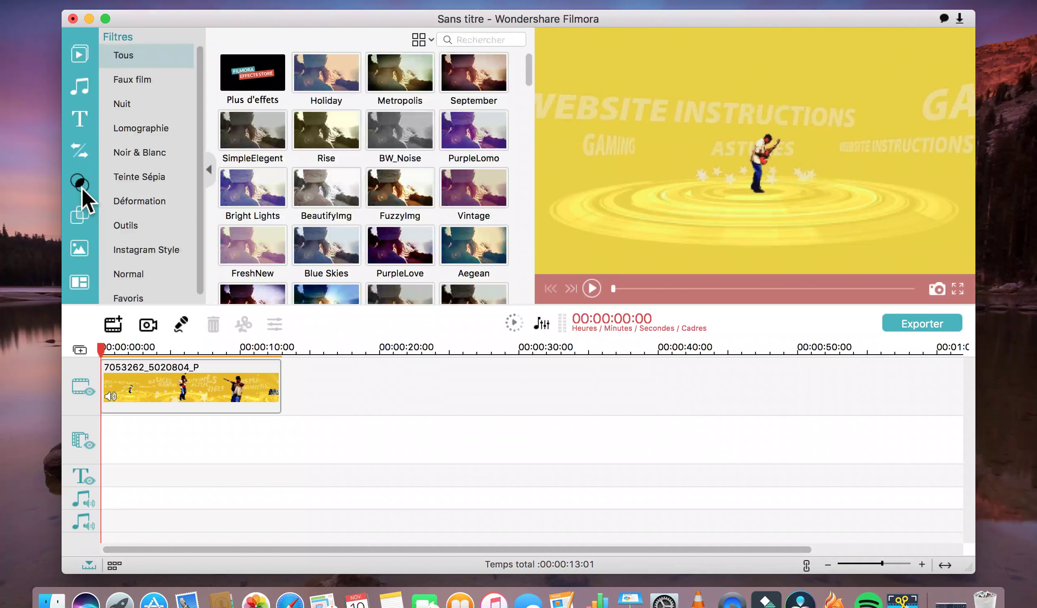
# Examine the overlay effects, including the Film Endommagé and Vieux film categories.
pyautogui.click(84, 214)
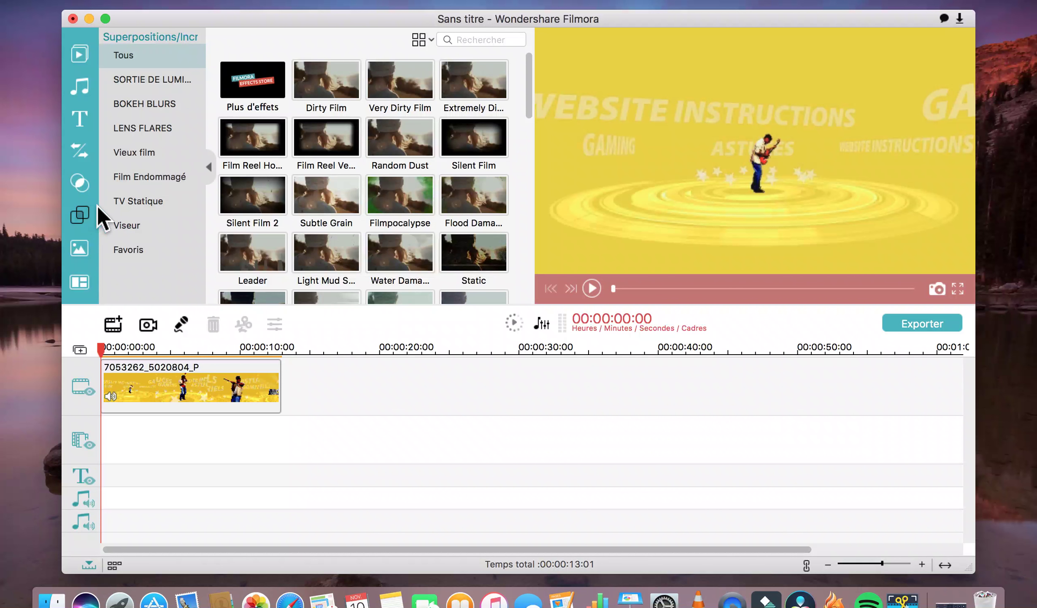
pyautogui.click(123, 178)
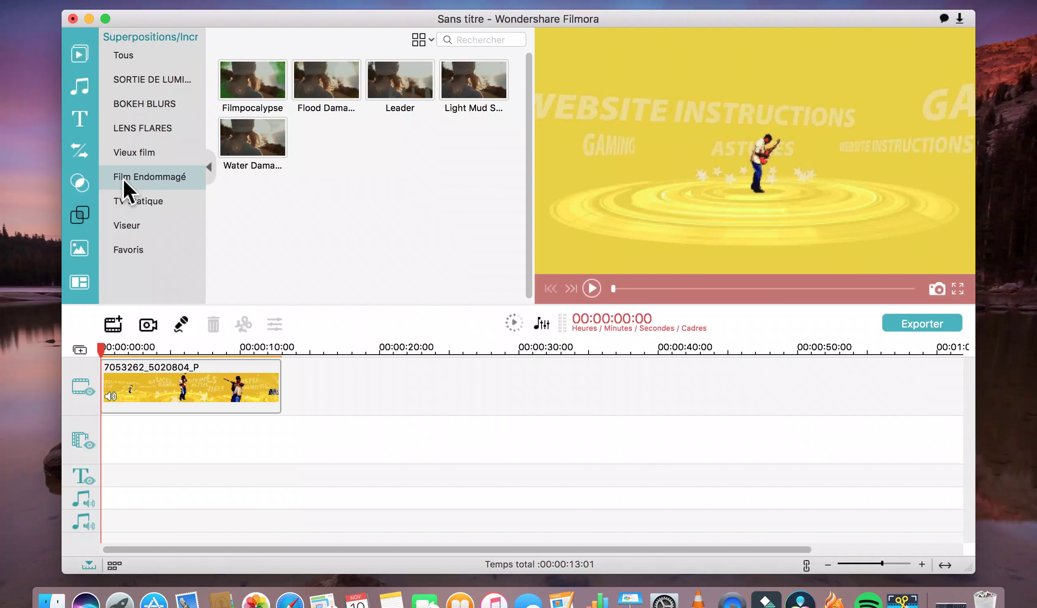
pyautogui.click(125, 156)
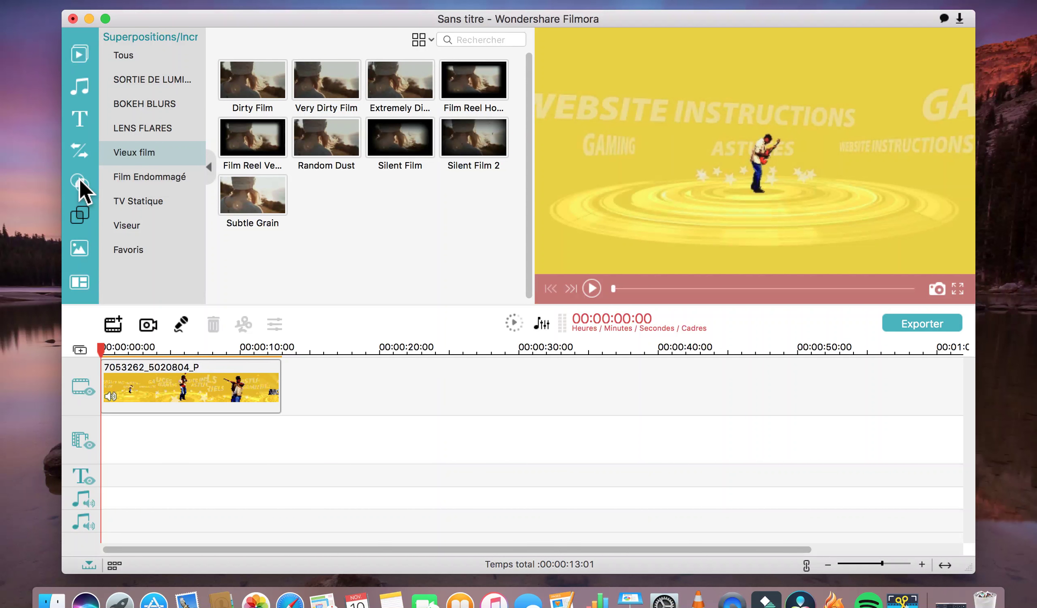
# Examine the Noir & Blanc, Teinte Sépia and Instagram Style filter categories.
pyautogui.click(80, 181)
pyautogui.click(123, 152)
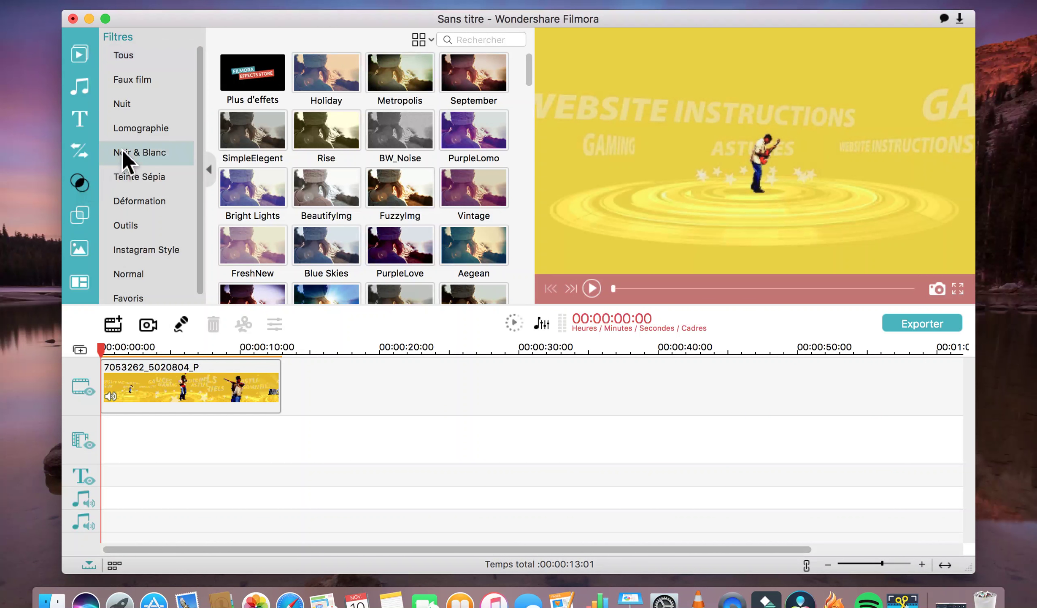
pyautogui.click(133, 185)
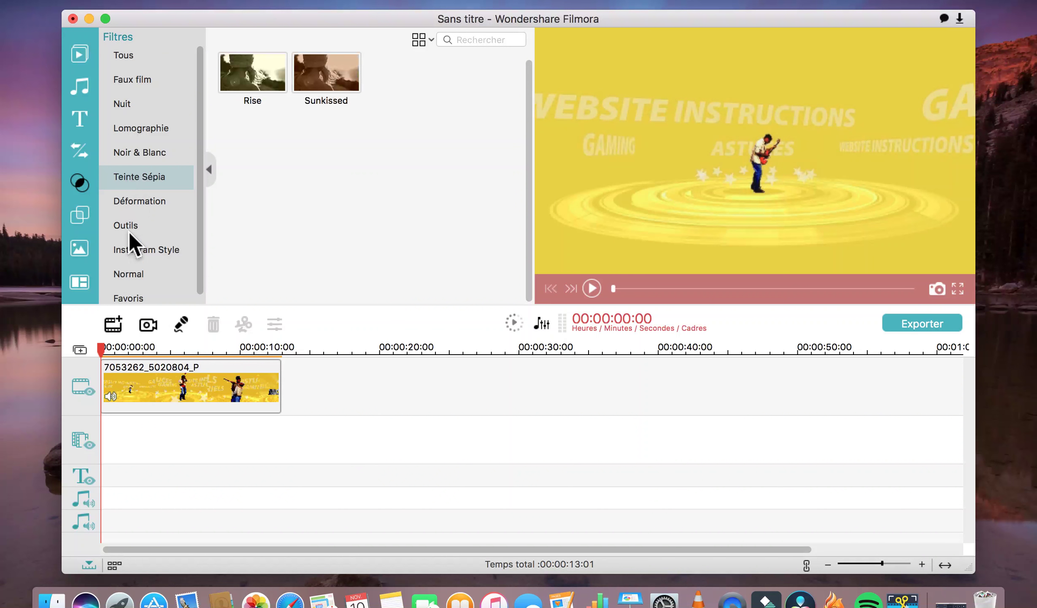
pyautogui.click(131, 251)
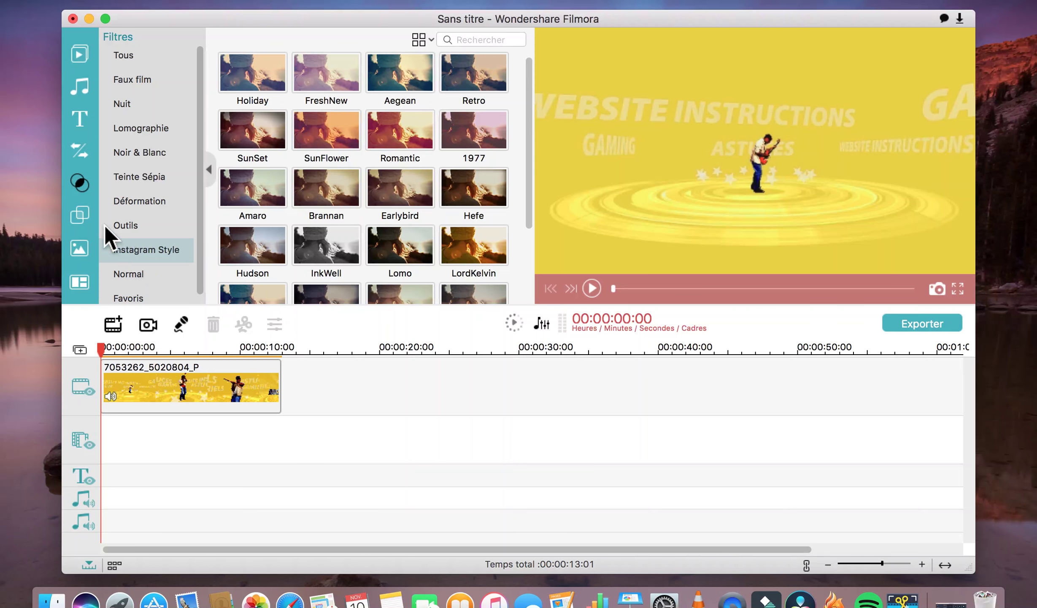
# Look through the full collection of graphic elements, from the badges and emojis down to the tutorial arrows.
pyautogui.click(83, 249)
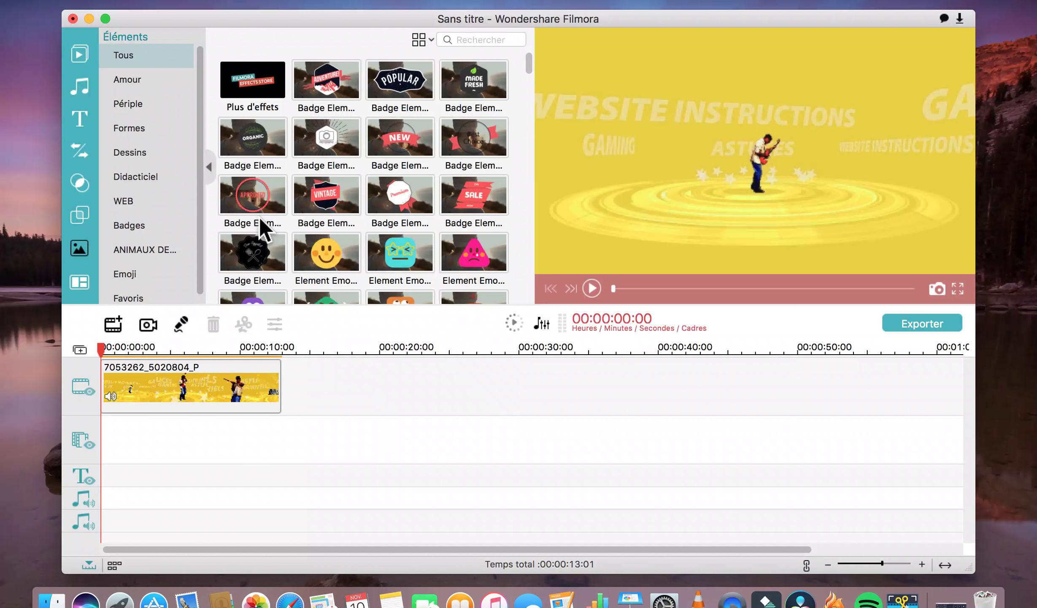
pyautogui.scroll(-5, 259, 217)
pyautogui.scroll(-6, 258, 217)
pyautogui.scroll(-7, 259, 216)
pyautogui.scroll(-5, 259, 216)
pyautogui.scroll(-5, 259, 217)
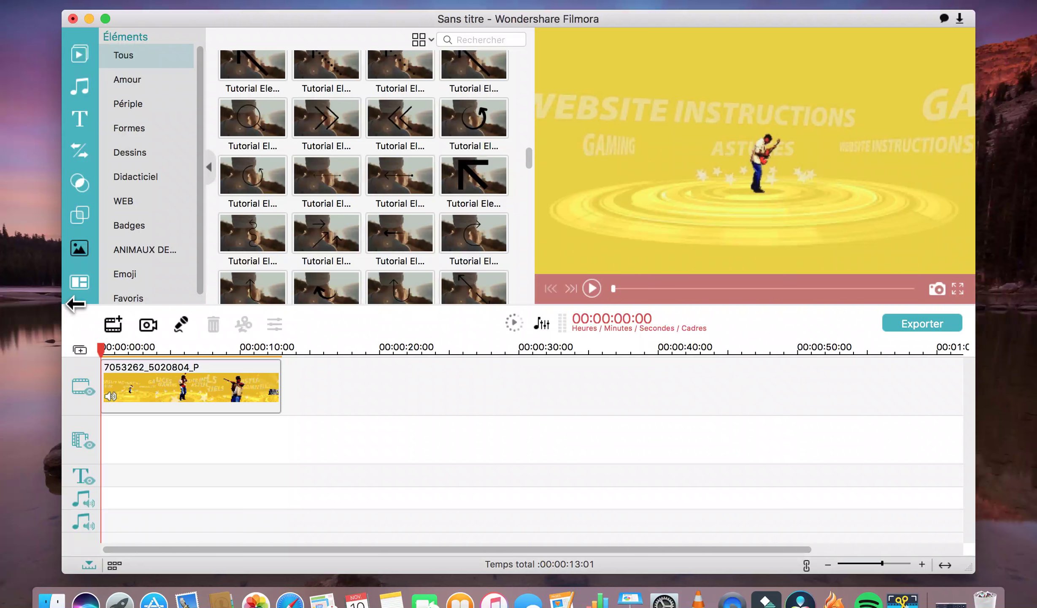
# Preview the split-screen layout with two stacked panes and the one with six panes.
pyautogui.click(79, 284)
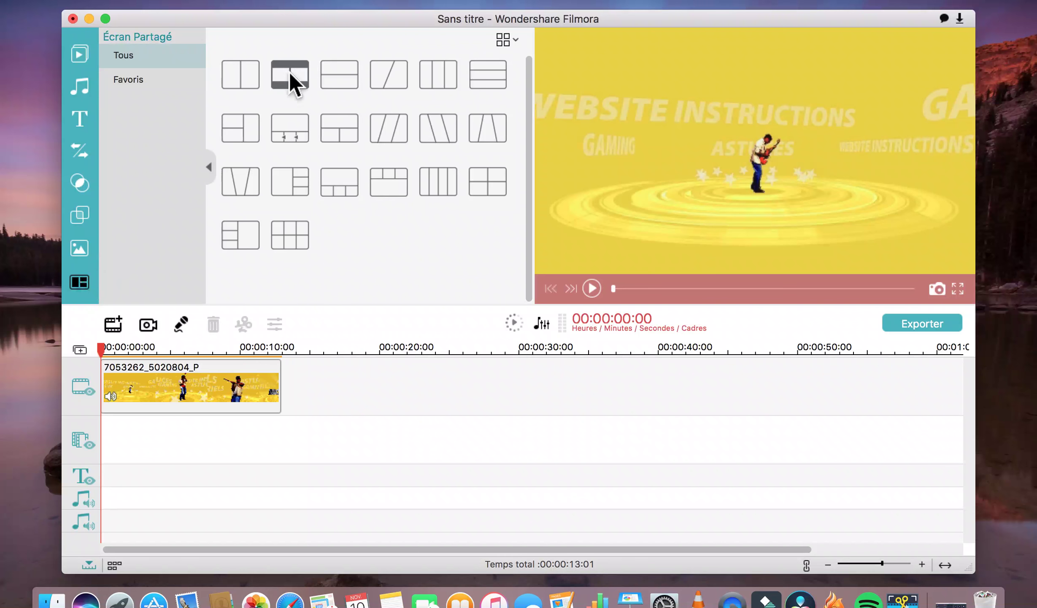
pyautogui.click(332, 77)
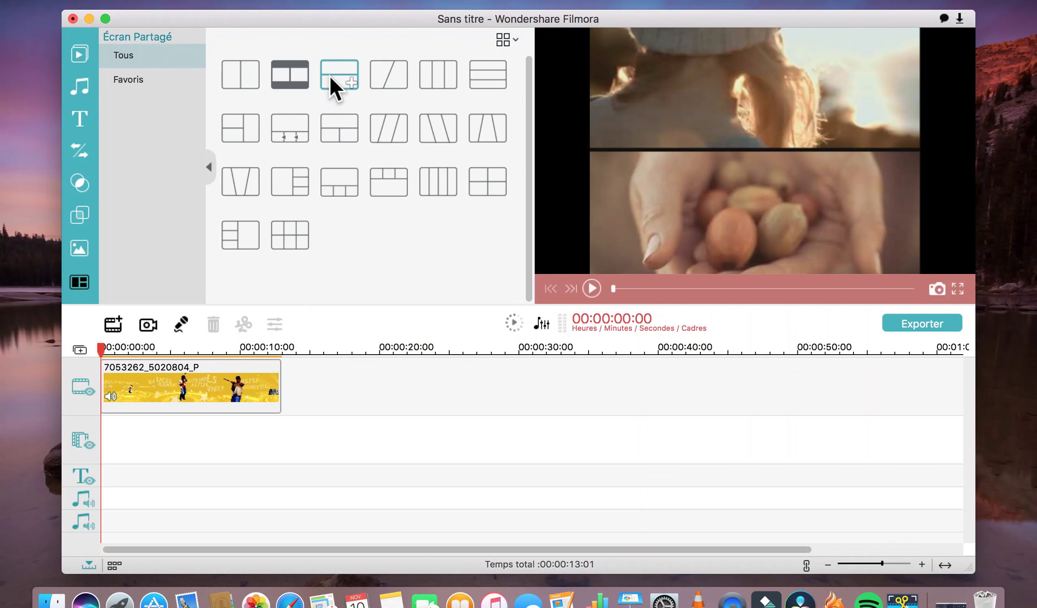
pyautogui.click(283, 240)
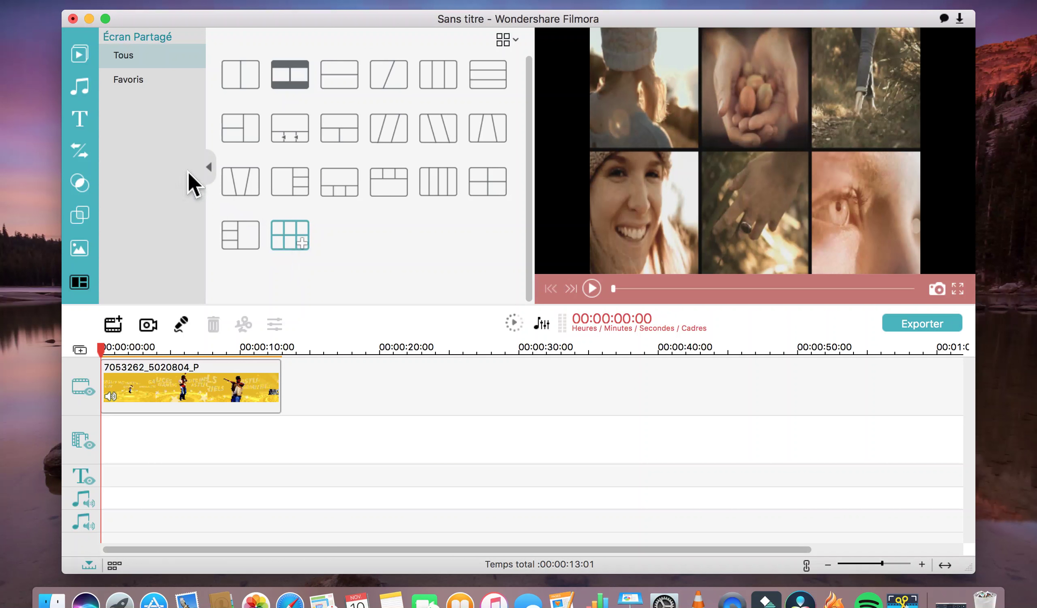
# Add the "Captures d'écran mac avec movavi" clip from the media folder to the video track directly after the first clip.
pyautogui.click(79, 51)
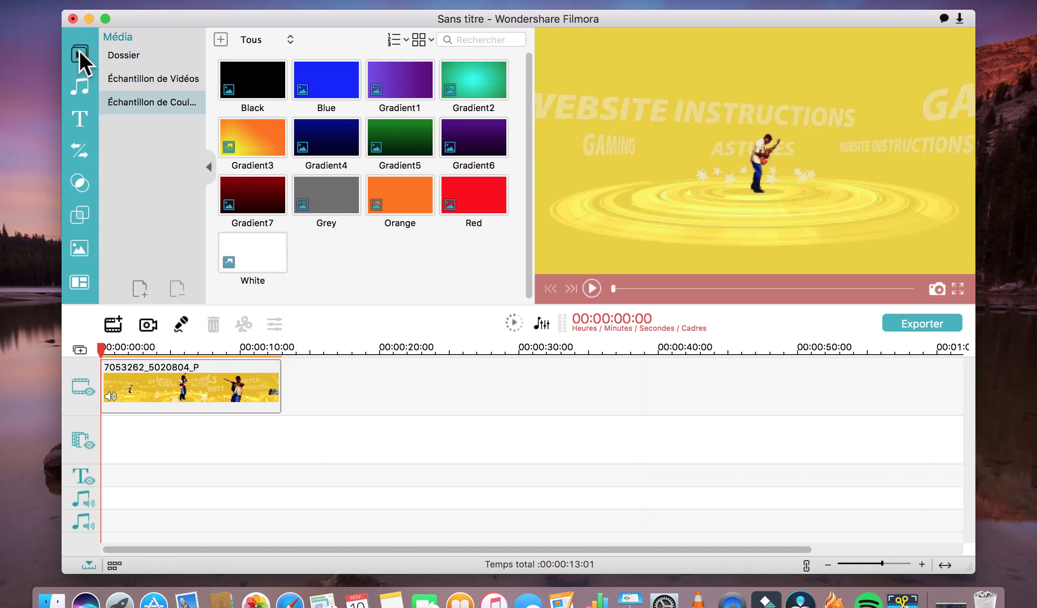
pyautogui.click(116, 60)
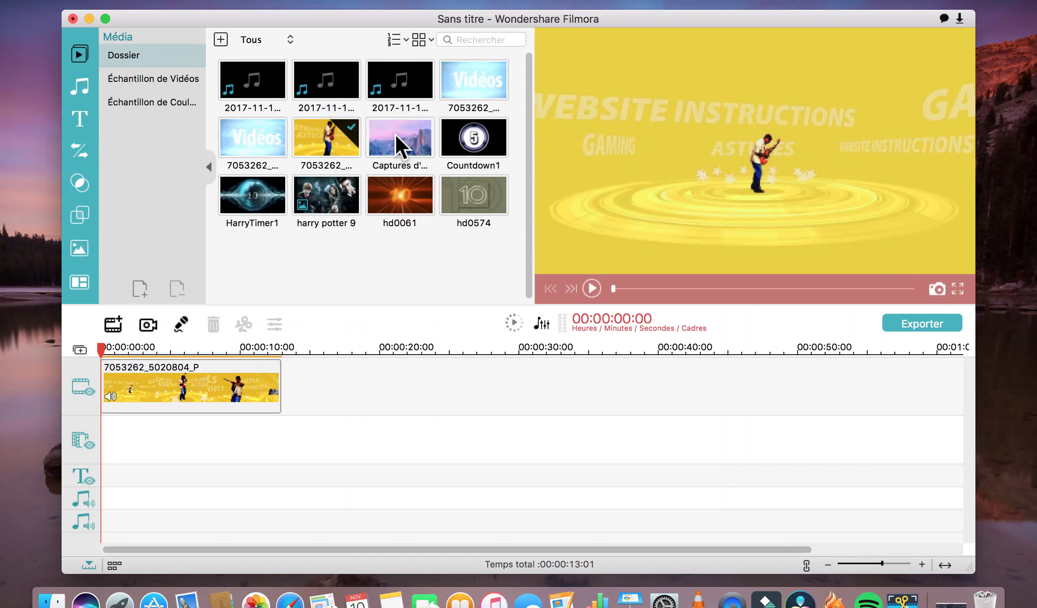
pyautogui.moveTo(395, 134)
pyautogui.moveTo(320, 285); pyautogui.dragTo(288, 381)
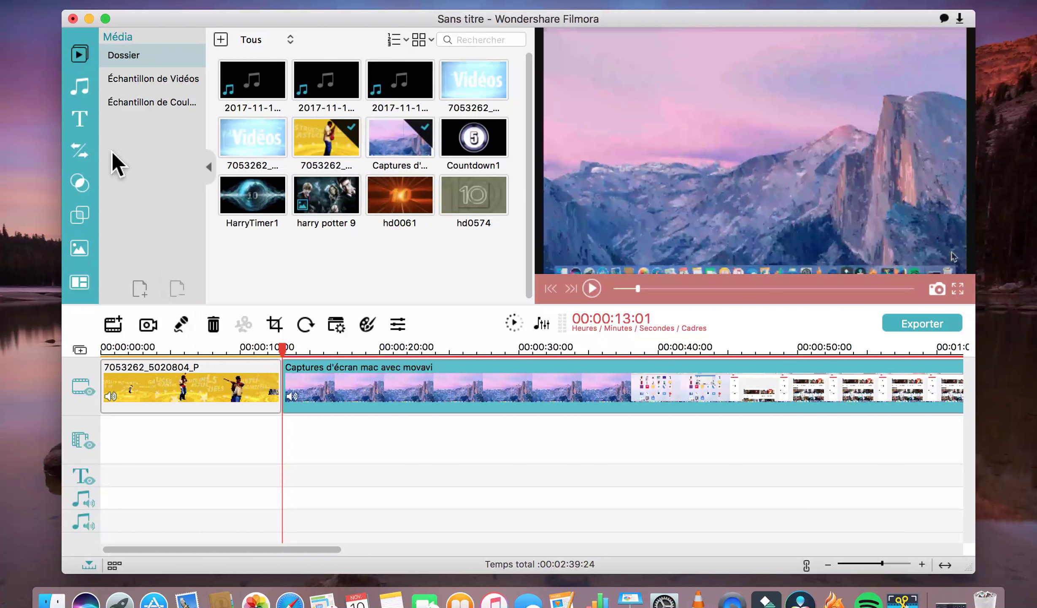
# Insert the "Opener 5" title on the video track between the yellow first clip and the "Captures d'écran mac avec movavi" clip.
pyautogui.click(80, 119)
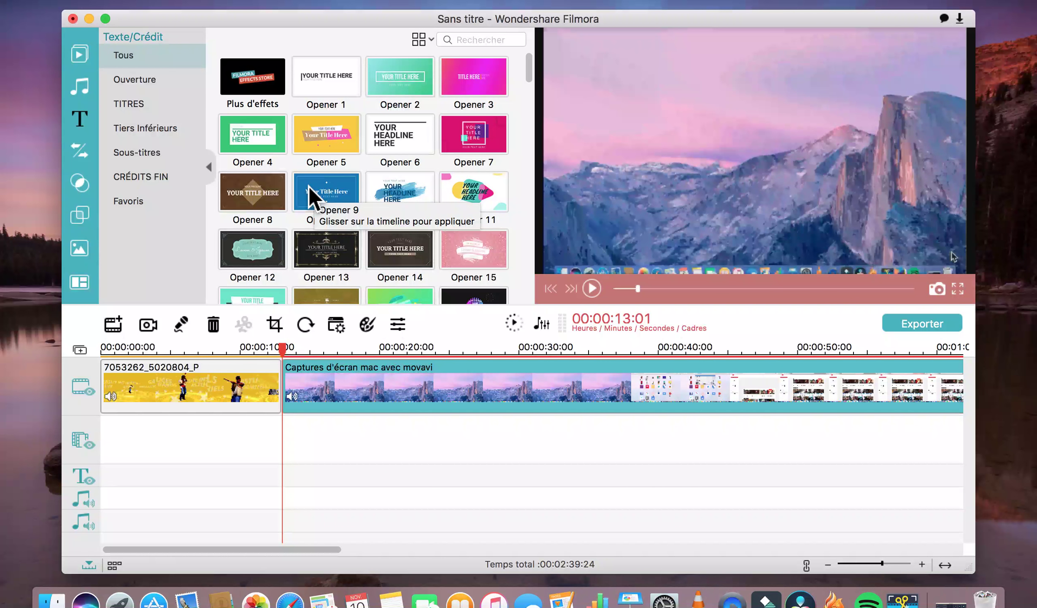
pyautogui.click(325, 145)
pyautogui.moveTo(321, 155); pyautogui.dragTo(281, 379)
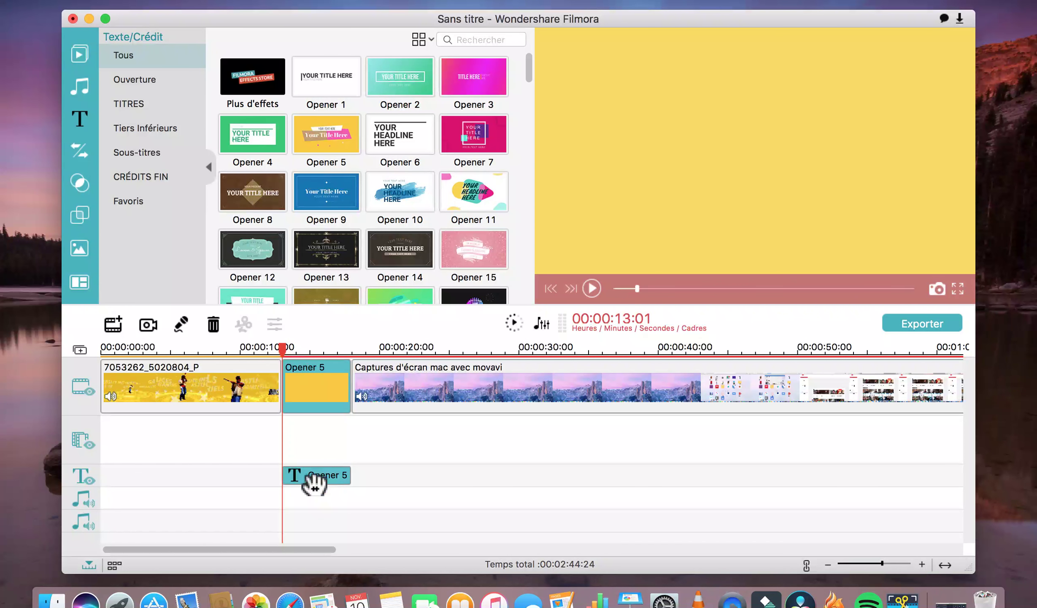
# Open the Opener 5 title for editing and replace its upper text line with "MG Five4".
pyautogui.click(314, 481)
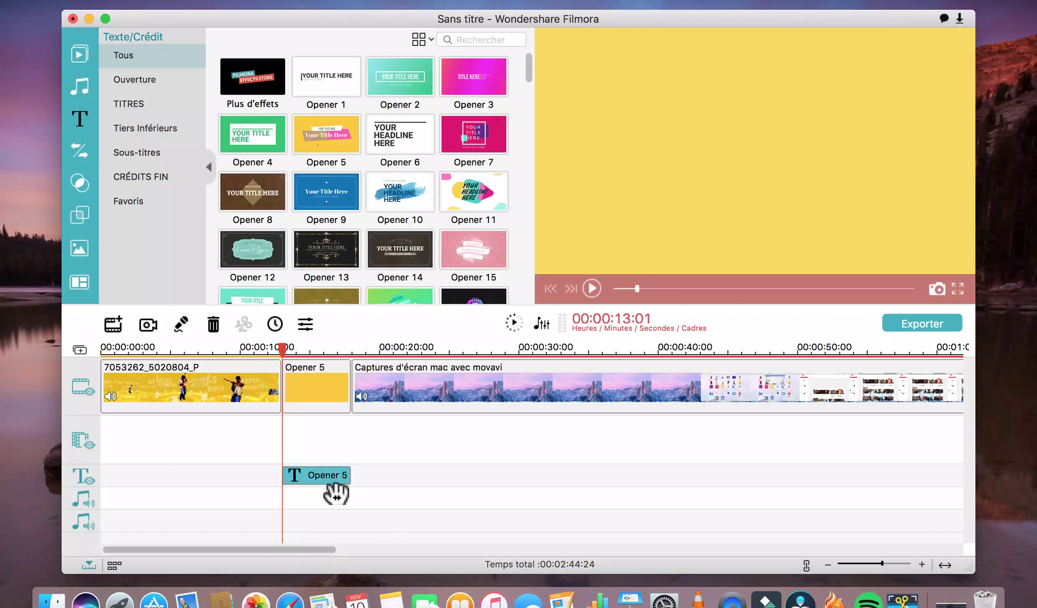
pyautogui.doubleClick(308, 481)
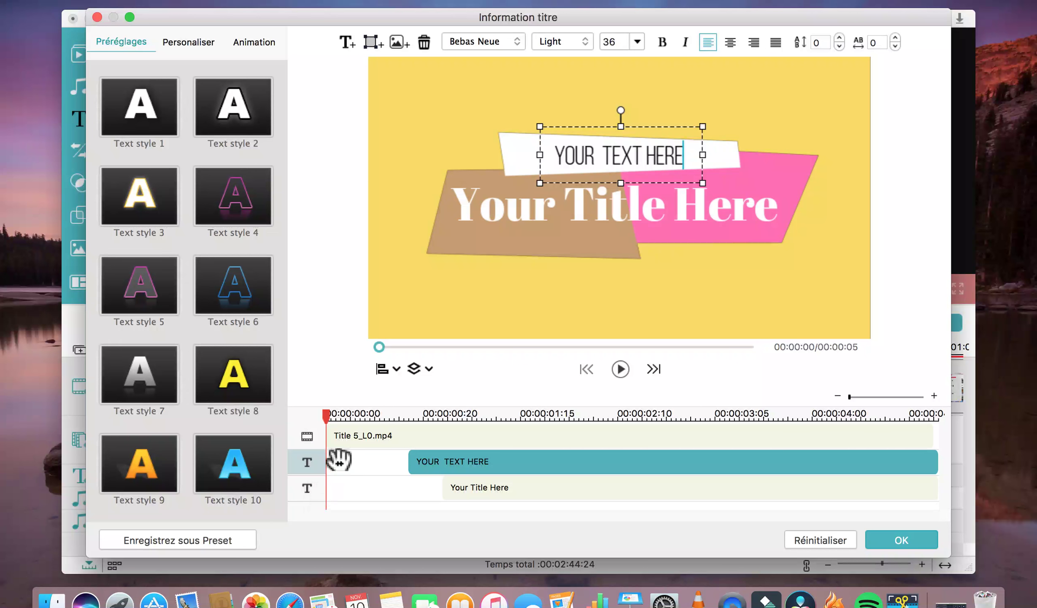
pyautogui.press('BackSpace')
pyautogui.press('BackSpace')
pyautogui.press('BackSpace')
pyautogui.press('BackSpace')
pyautogui.press('BackSpace')
pyautogui.press('BackSpace')
pyautogui.press('BackSpace')
pyautogui.press('BackSpace')
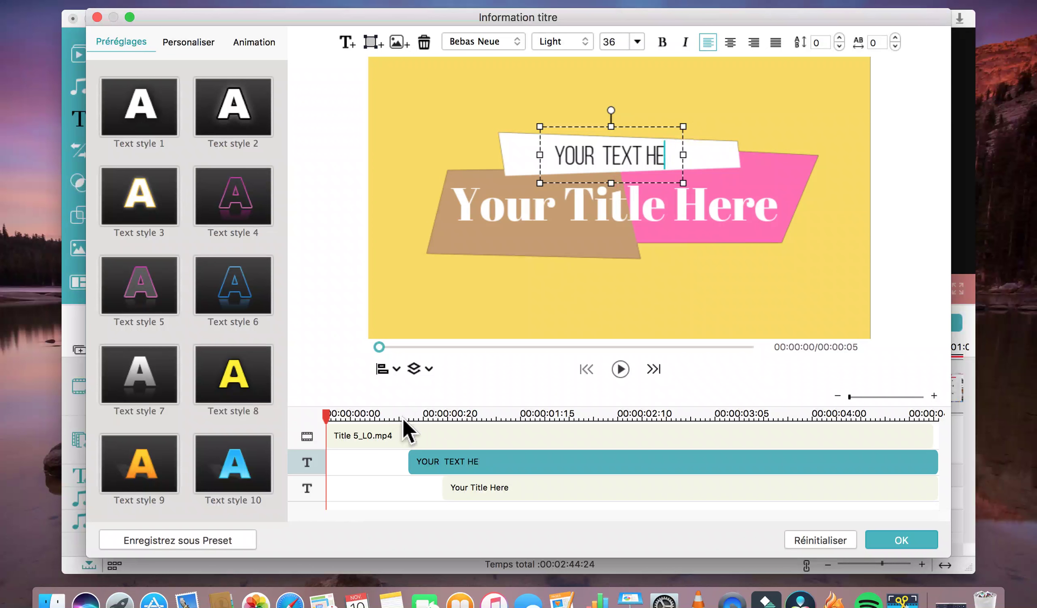
pyautogui.press('BackSpace')
pyautogui.press('BackSpace')
pyautogui.press('BackSpace')
pyautogui.press('BackSpace')
pyautogui.press('BackSpace')
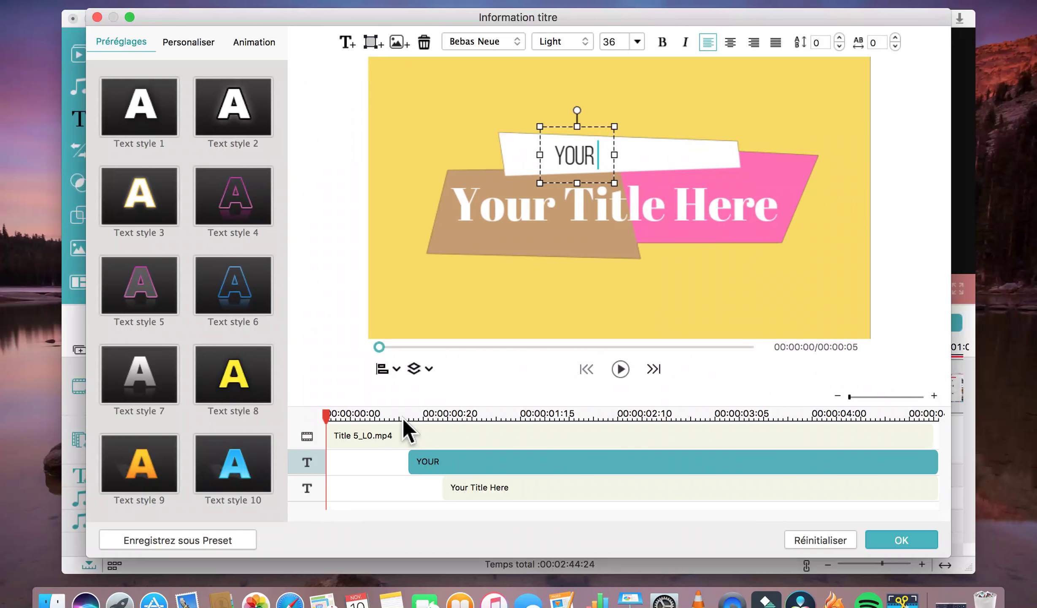
pyautogui.press('BackSpace')
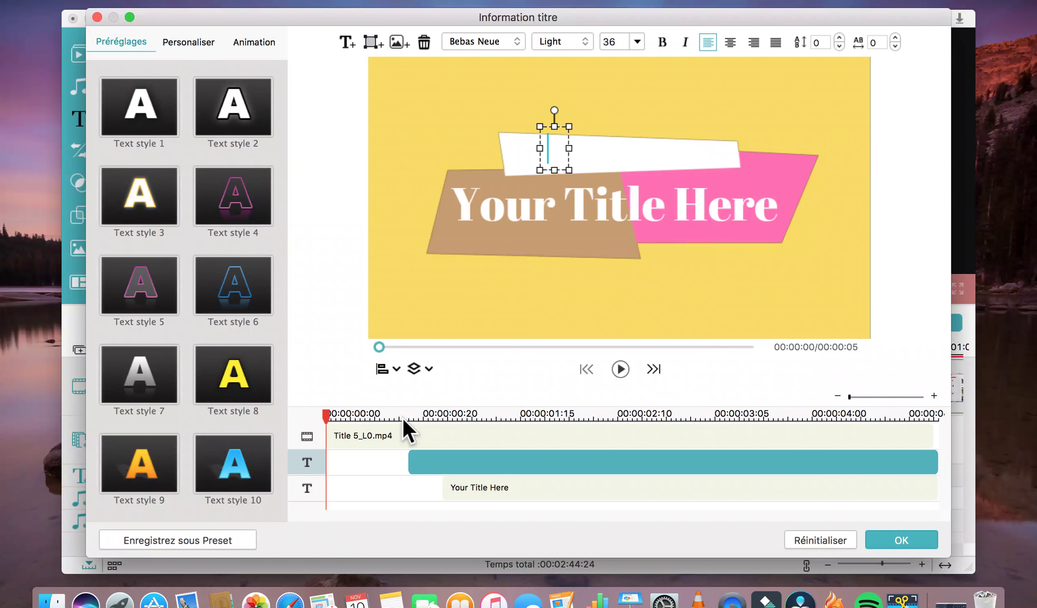
pyautogui.write('MG')
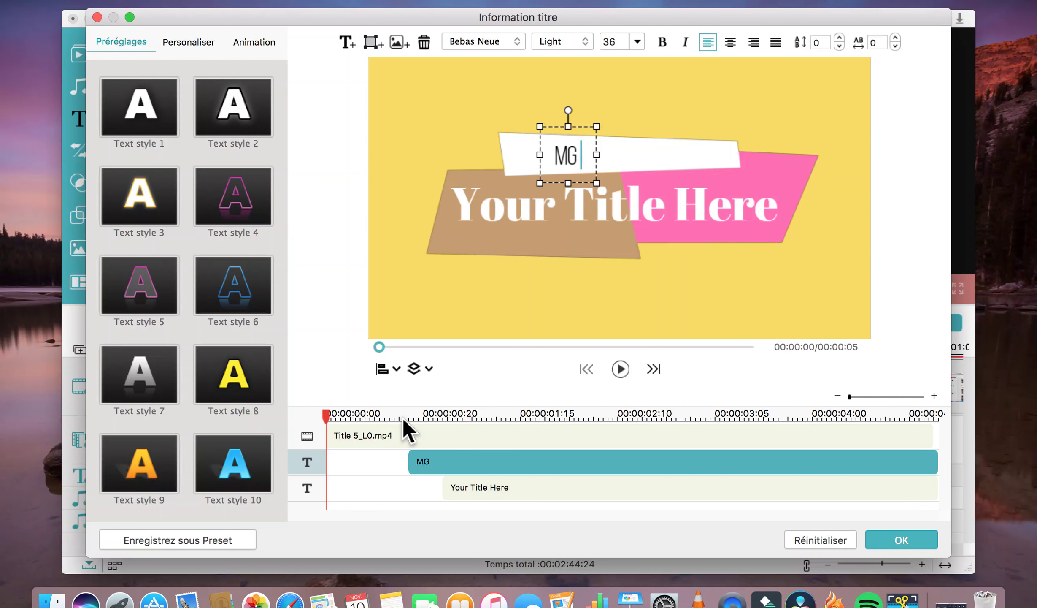
pyautogui.write(' Five4')
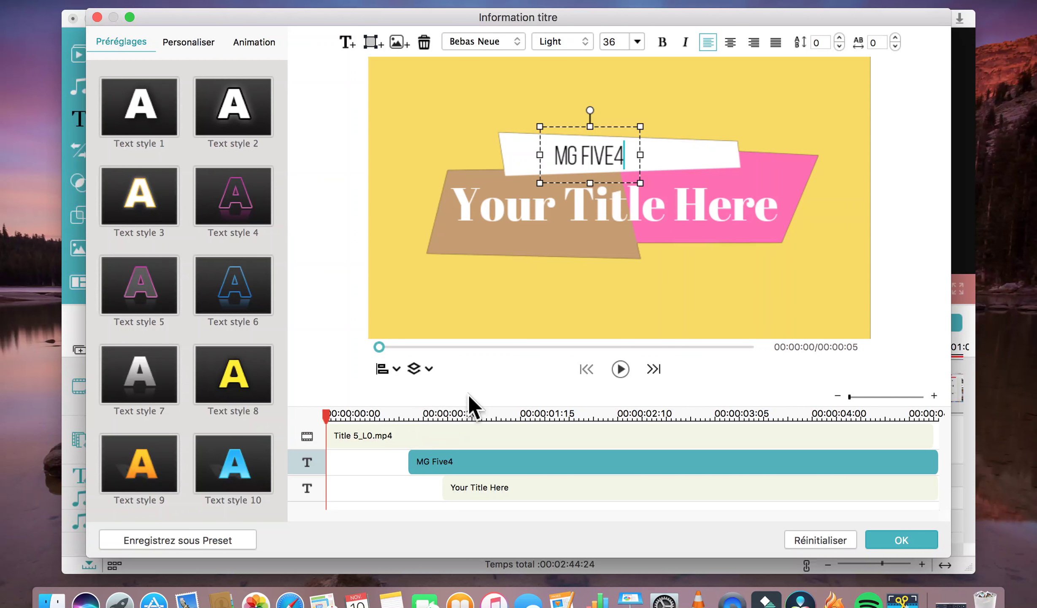
# Stretch the "MG Five4" text horizontally on both sides so it fills more of the white banner.
pyautogui.moveTo(651, 168); pyautogui.dragTo(720, 158)
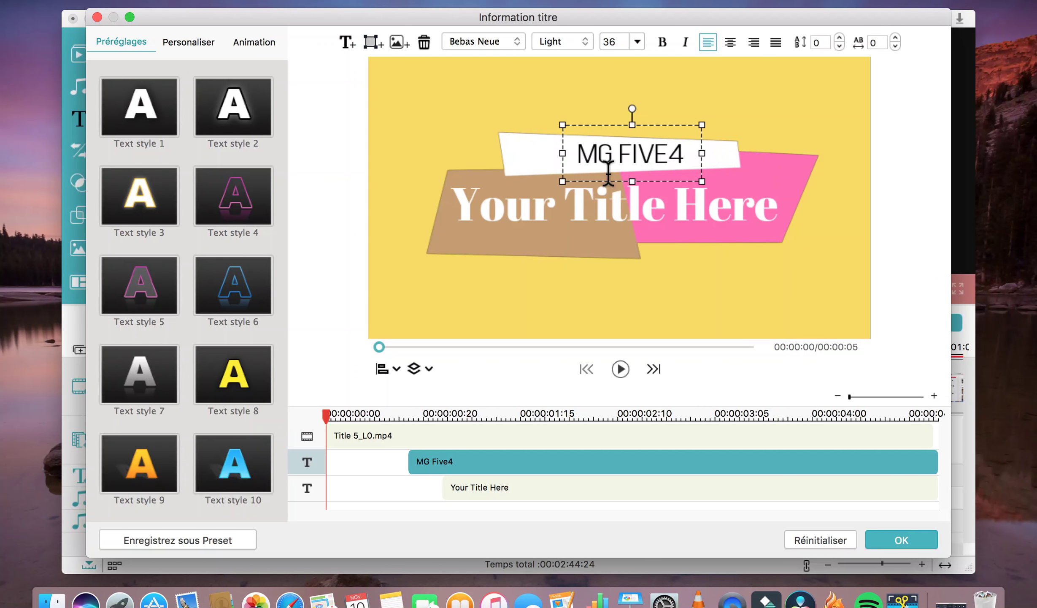
pyautogui.moveTo(568, 161); pyautogui.dragTo(525, 155)
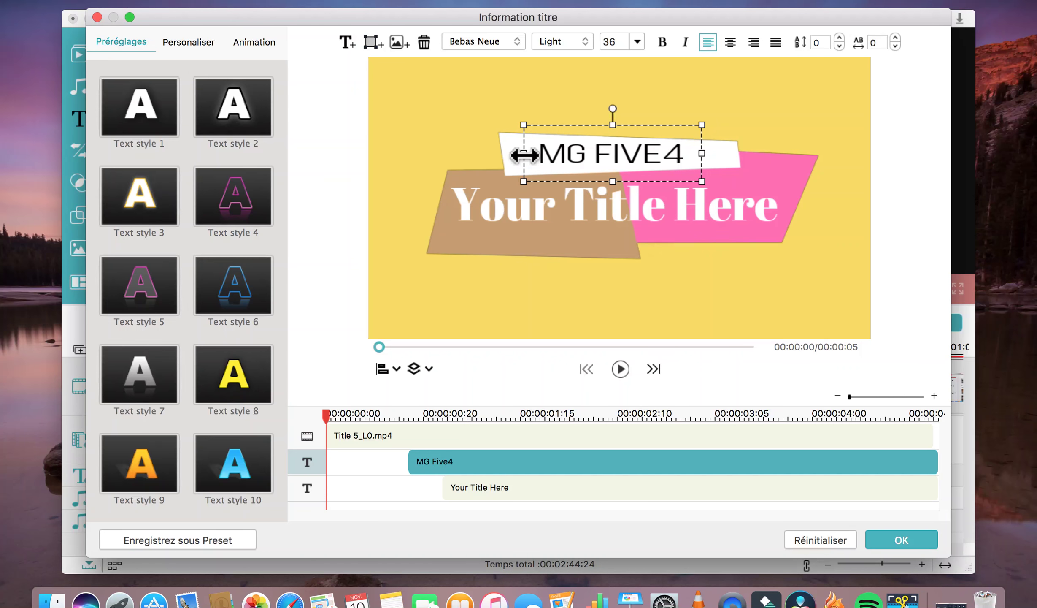
# Nudge the "Your Title Here" text slightly to the right and down over the brown and pink shapes.
pyautogui.moveTo(538, 163); pyautogui.dragTo(552, 162)
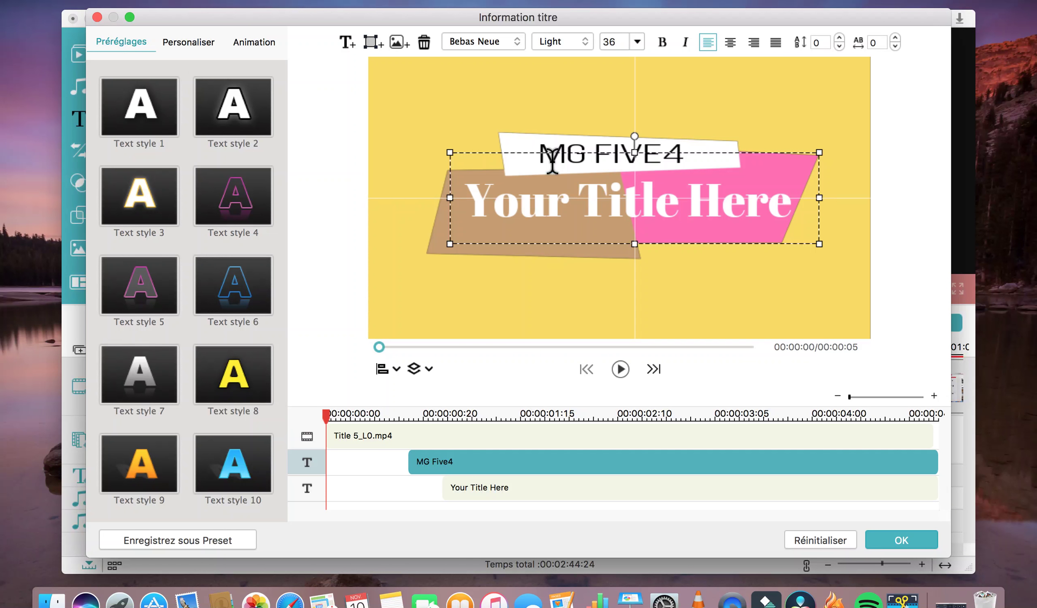
pyautogui.click(553, 162)
pyautogui.click(538, 156)
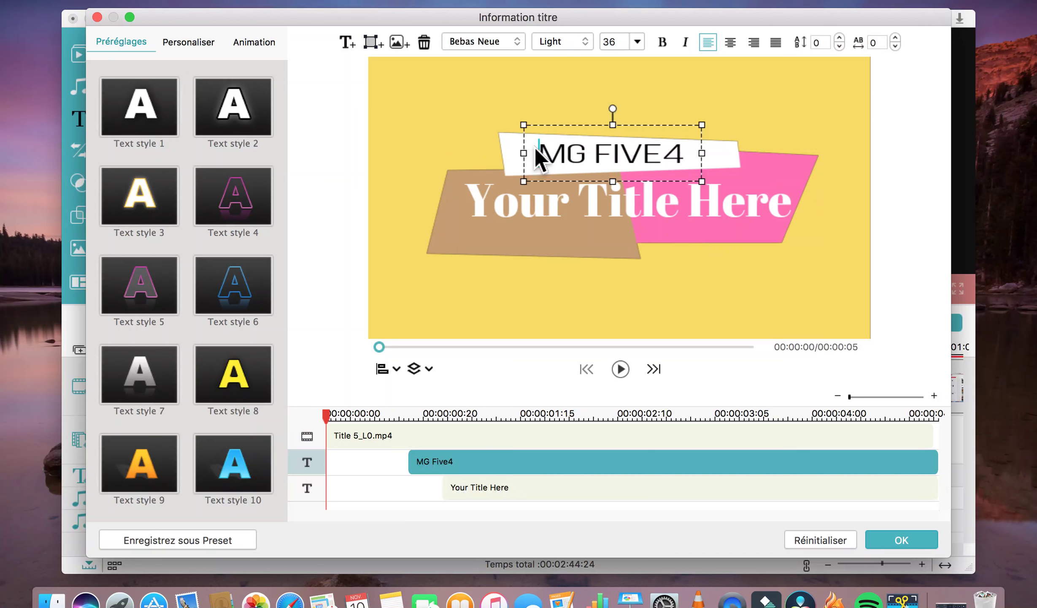
pyautogui.moveTo(540, 155)
pyautogui.mouseDown()
pyautogui.moveTo(564, 157)
pyautogui.moveTo(543, 157)
pyautogui.mouseUp()
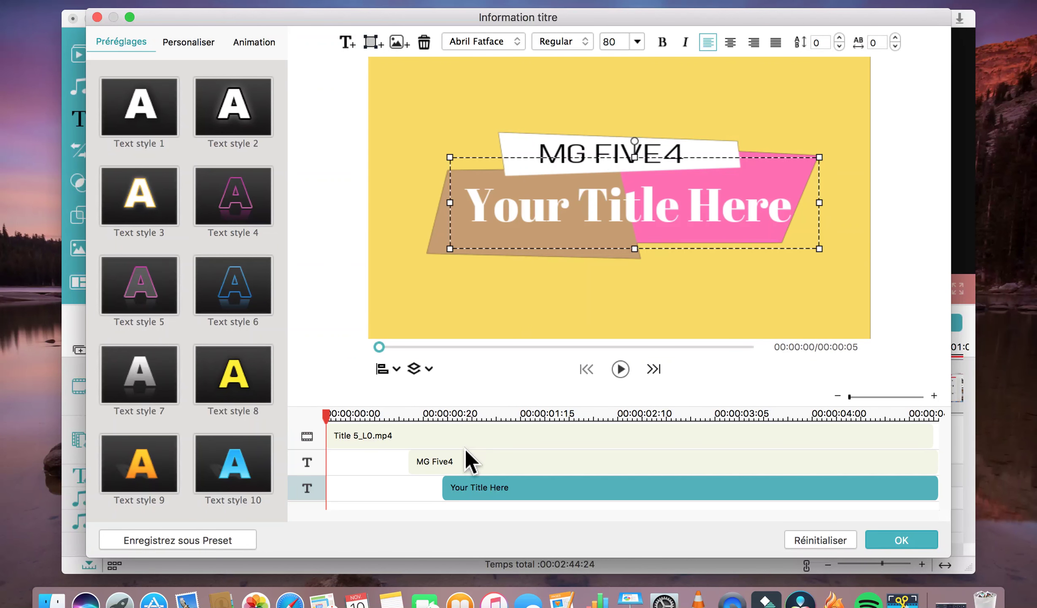
pyautogui.click(452, 462)
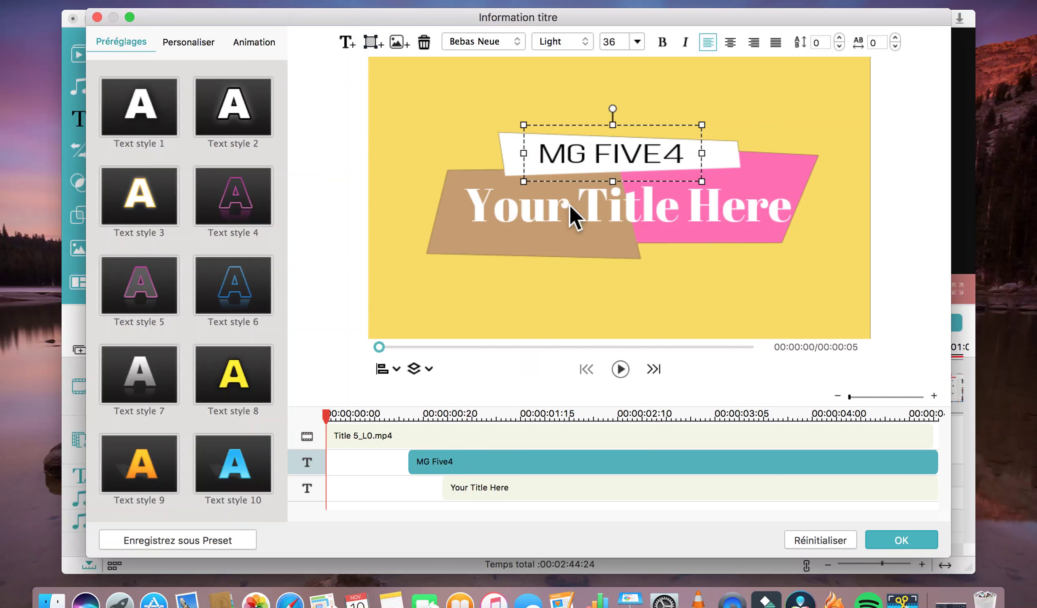
pyautogui.moveTo(540, 161)
pyautogui.mouseDown()
pyautogui.moveTo(551, 162)
pyautogui.moveTo(535, 165)
pyautogui.mouseUp()
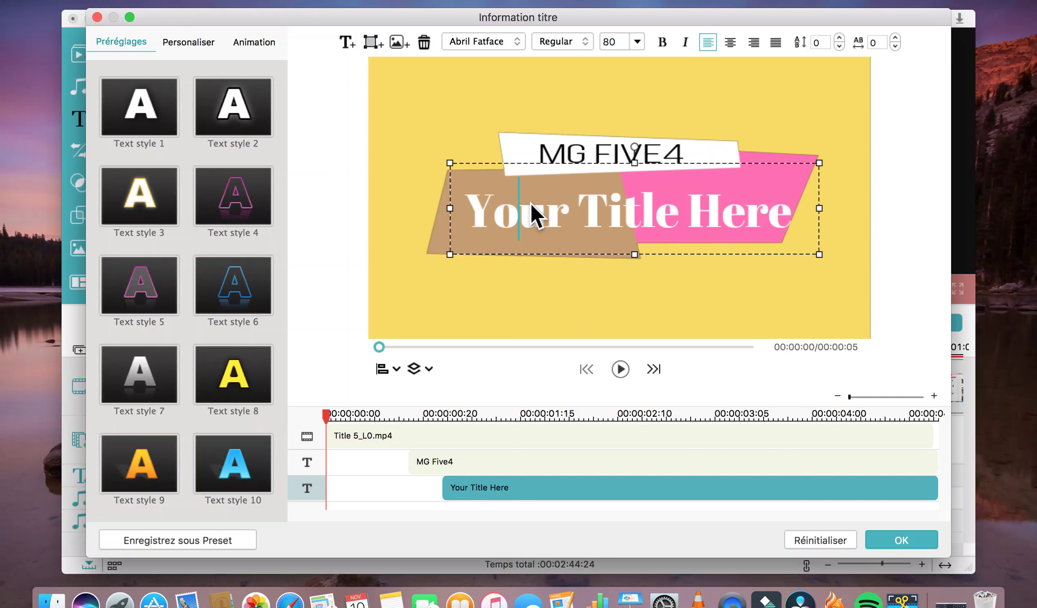
# Replace the "Your Title Here" text with "Captures d'écran".
pyautogui.click(799, 218)
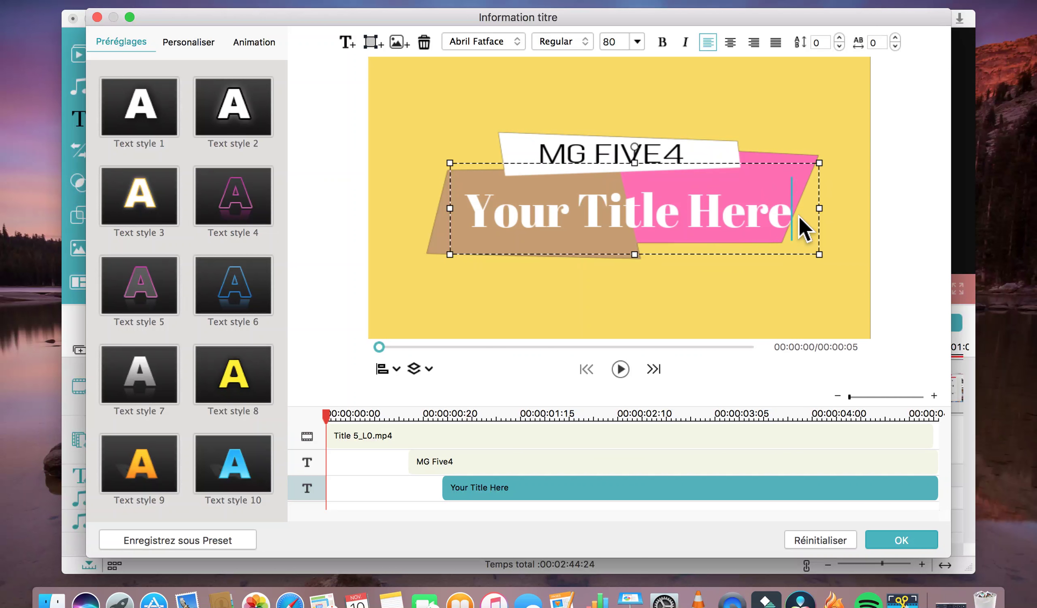
pyautogui.press('BackSpace')
pyautogui.press('BackSpace')
pyautogui.press('BackSpace')
pyautogui.press('BackSpace')
pyautogui.press('BackSpace')
pyautogui.press('BackSpace')
pyautogui.press('BackSpace')
pyautogui.press('BackSpace')
pyautogui.press('BackSpace')
pyautogui.press('BackSpace')
pyautogui.press('BackSpace')
pyautogui.press('BackSpace')
pyautogui.press('BackSpace')
pyautogui.press('BackSpace')
pyautogui.press('BackSpace')
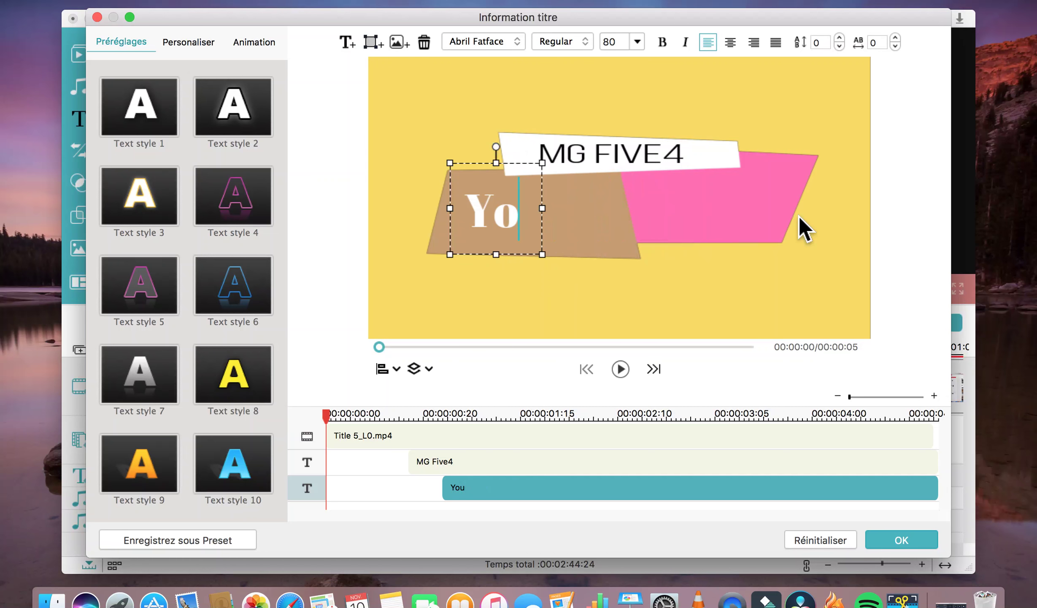
pyautogui.write('Capt')
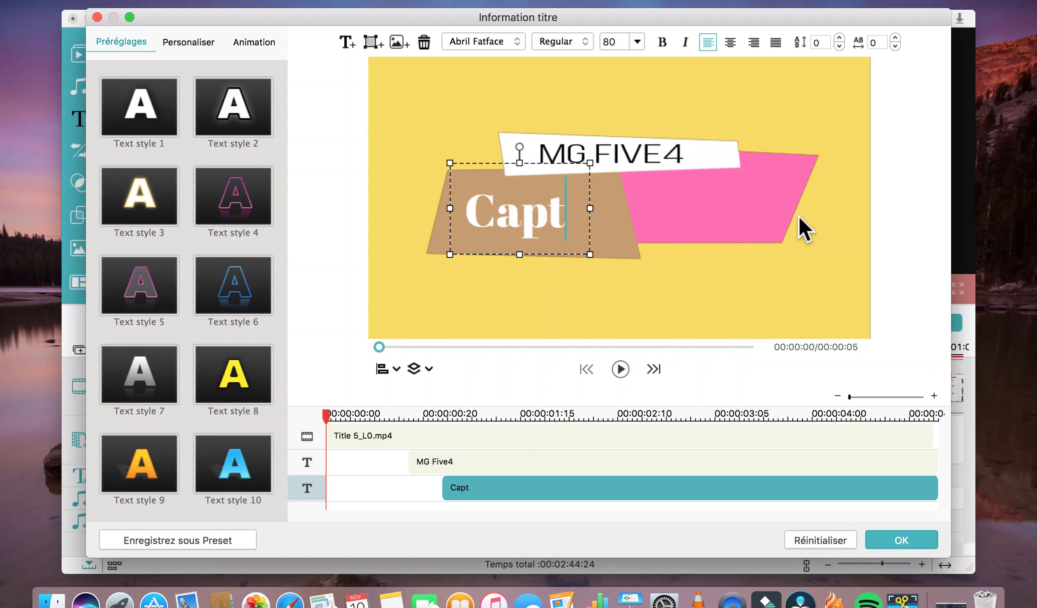
pyautogui.write('ures ')
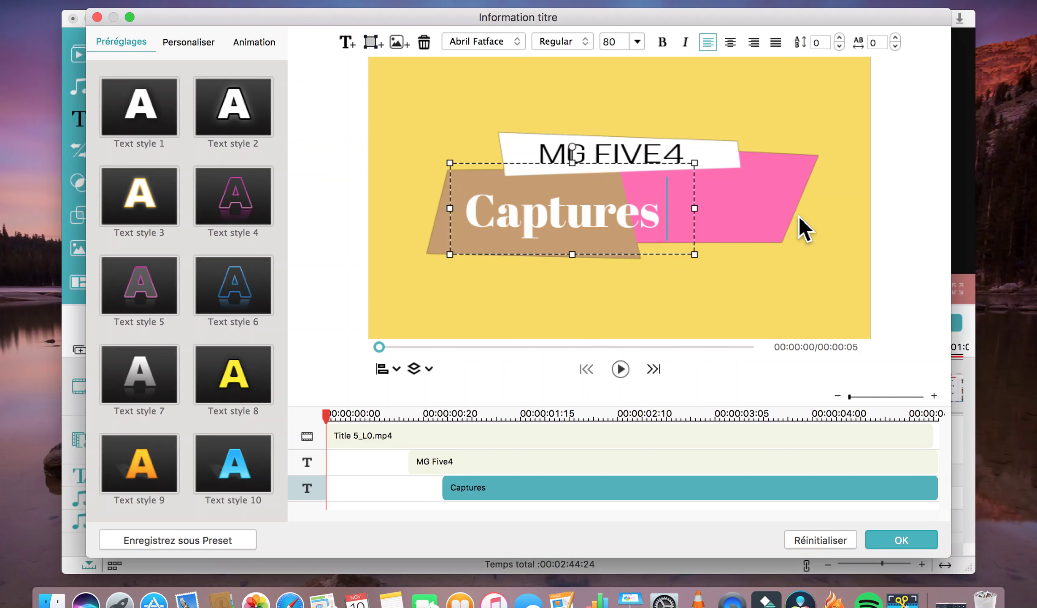
pyautogui.write("d'écran")
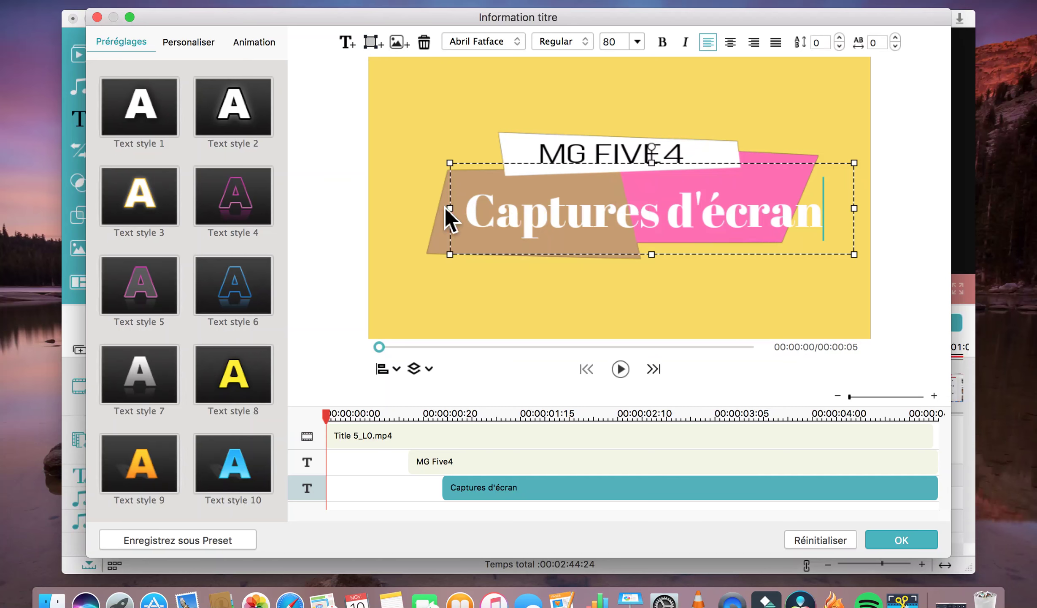
# Widen the "Captures d'écran" text towards the left and shift it left over the brown and pink shapes.
pyautogui.moveTo(457, 213); pyautogui.dragTo(412, 207)
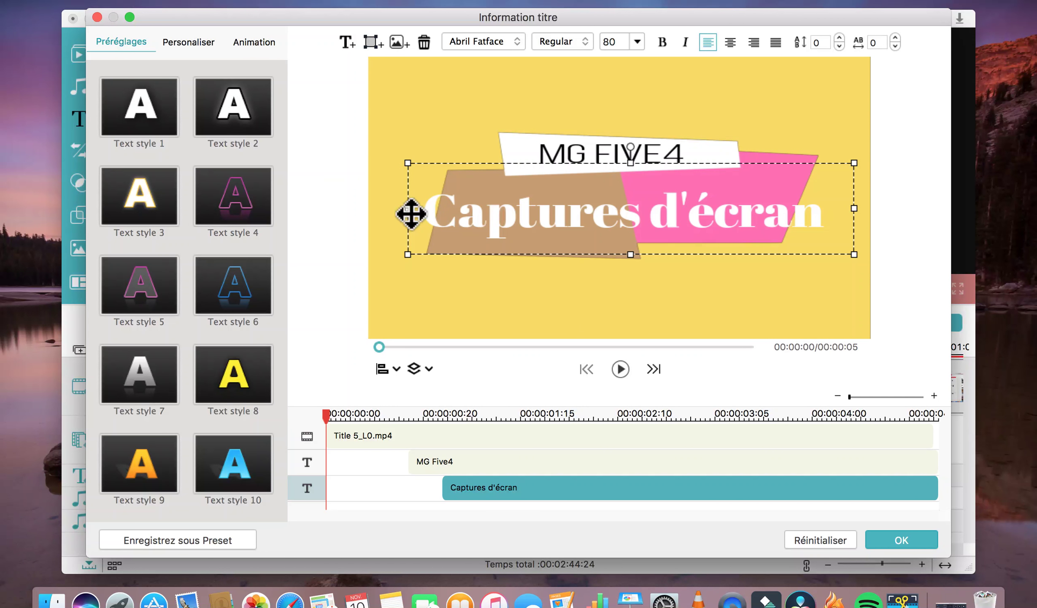
pyautogui.moveTo(412, 213); pyautogui.dragTo(424, 217)
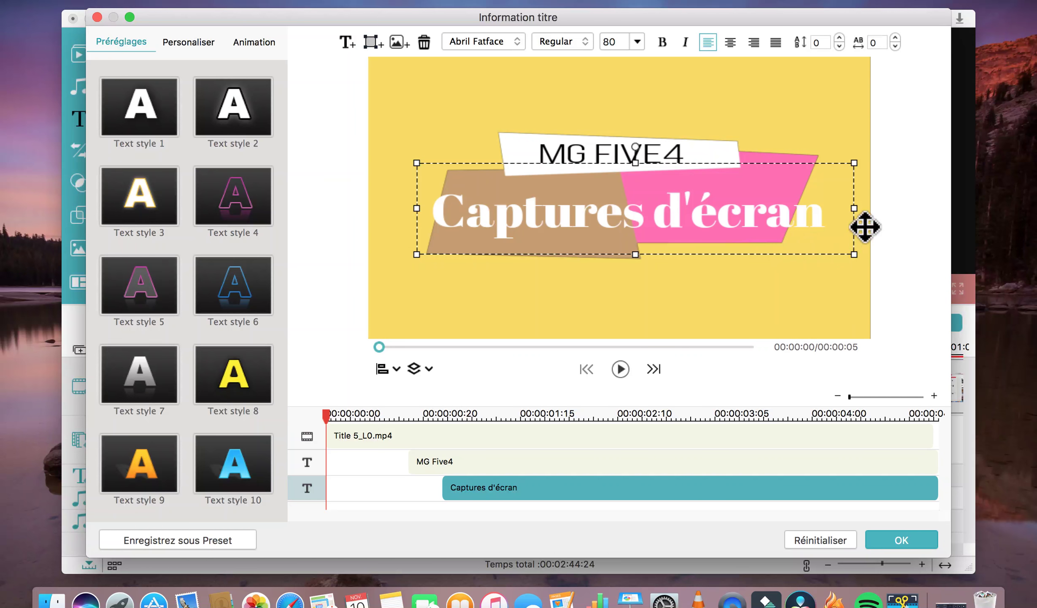
pyautogui.moveTo(865, 227); pyautogui.dragTo(846, 226)
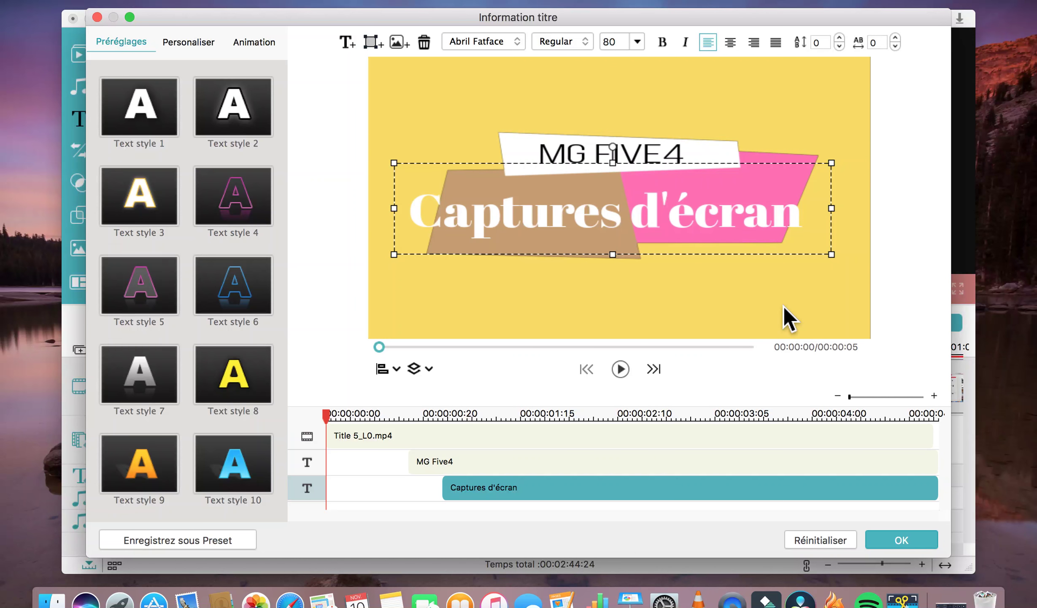
# Apply the "Text style 10" preset to the whole "Captures d'écran" text.
pyautogui.click(634, 235)
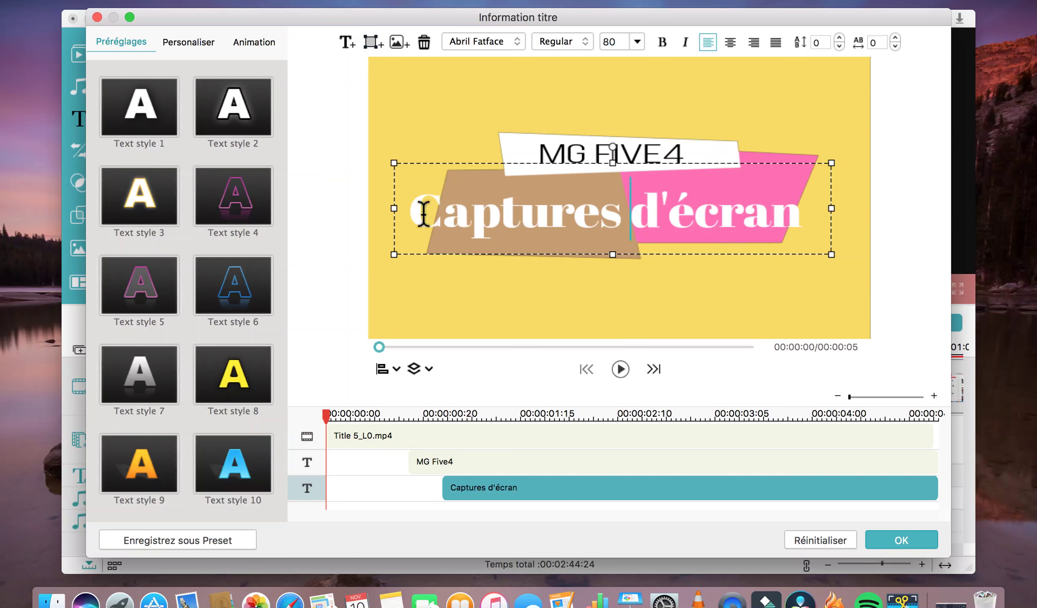
pyautogui.moveTo(419, 220); pyautogui.dragTo(822, 246)
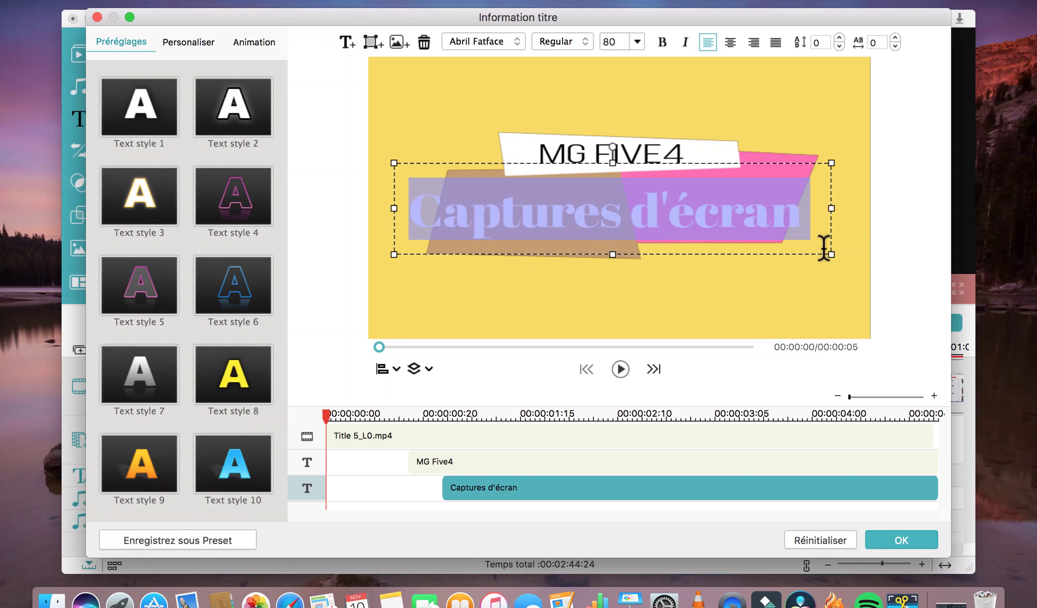
pyautogui.click(233, 477)
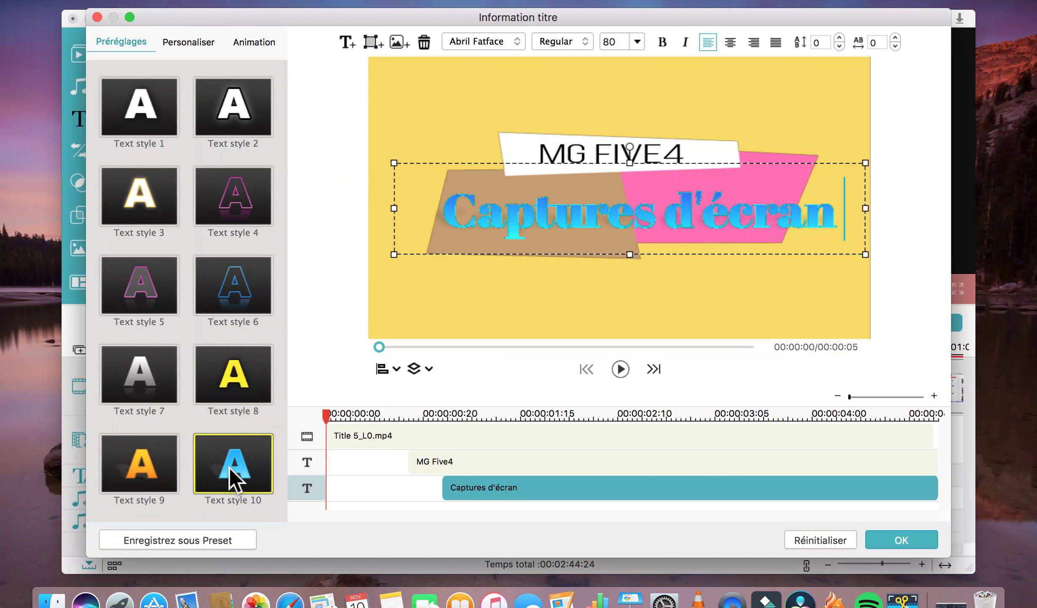
# Apply the "Text style 1" preset to the whole "Captures d'écran" text and confirm the title edits.
pyautogui.click(450, 228)
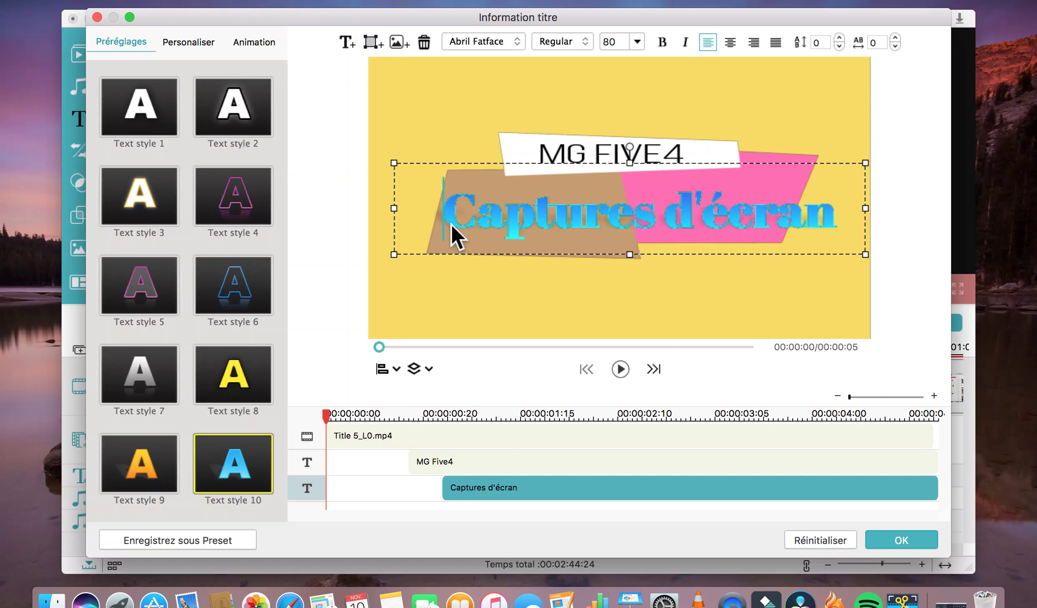
pyautogui.moveTo(452, 224); pyautogui.dragTo(572, 250)
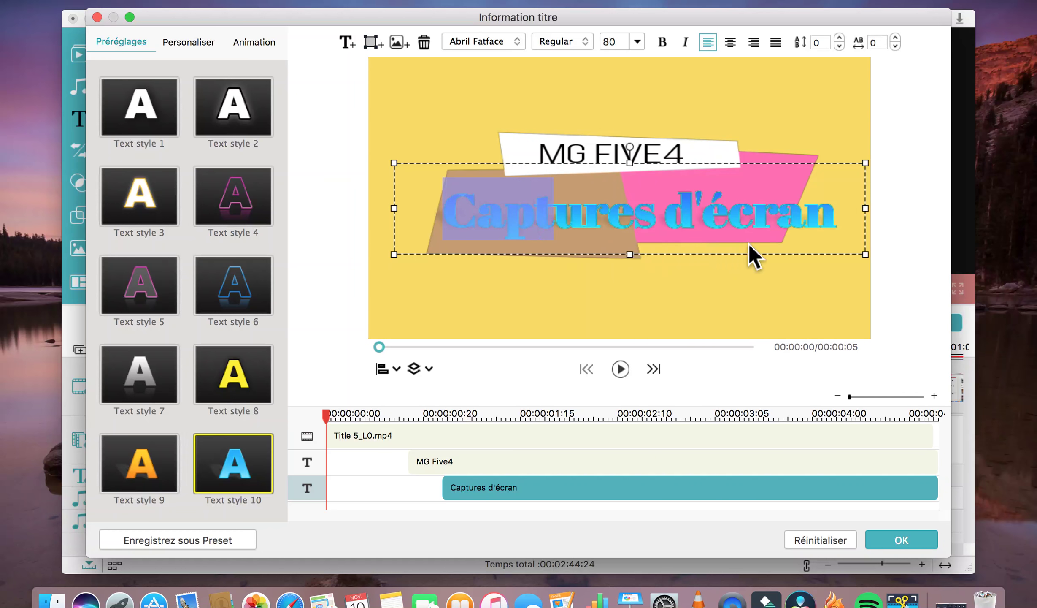
pyautogui.moveTo(798, 242); pyautogui.dragTo(826, 241)
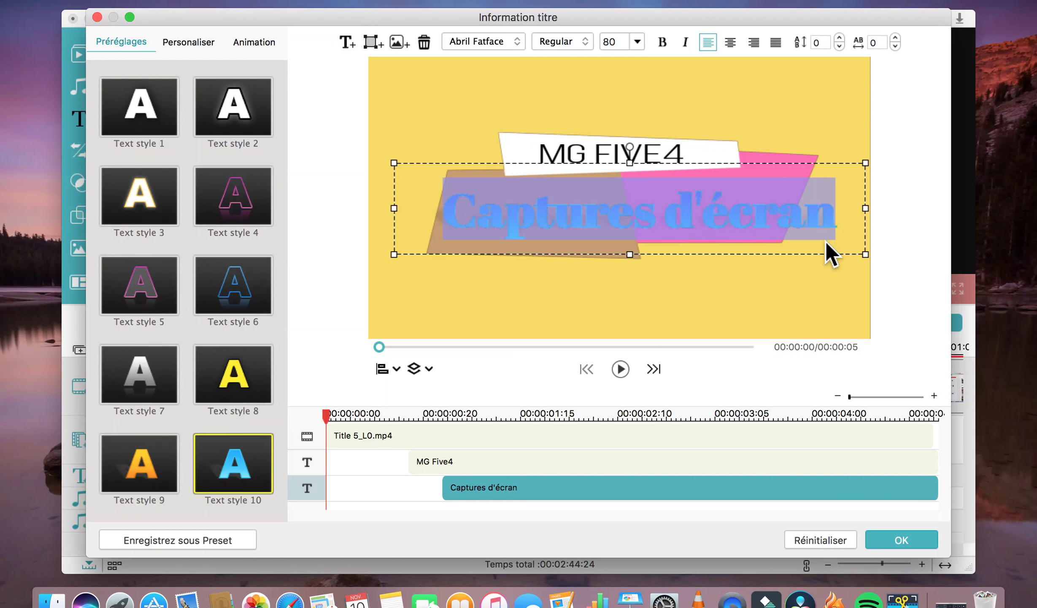
pyautogui.click(131, 117)
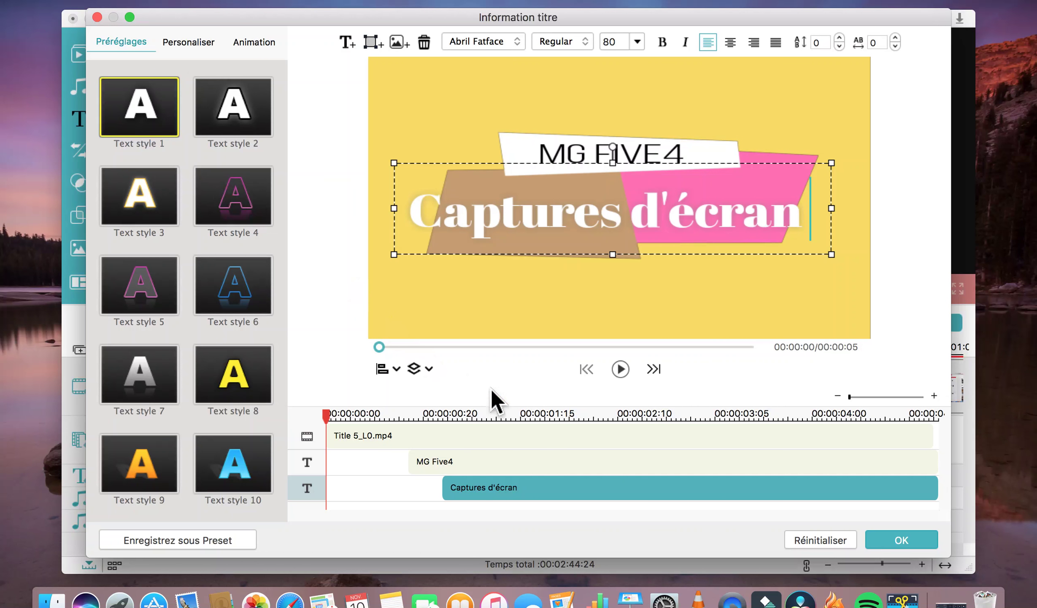
pyautogui.click(903, 543)
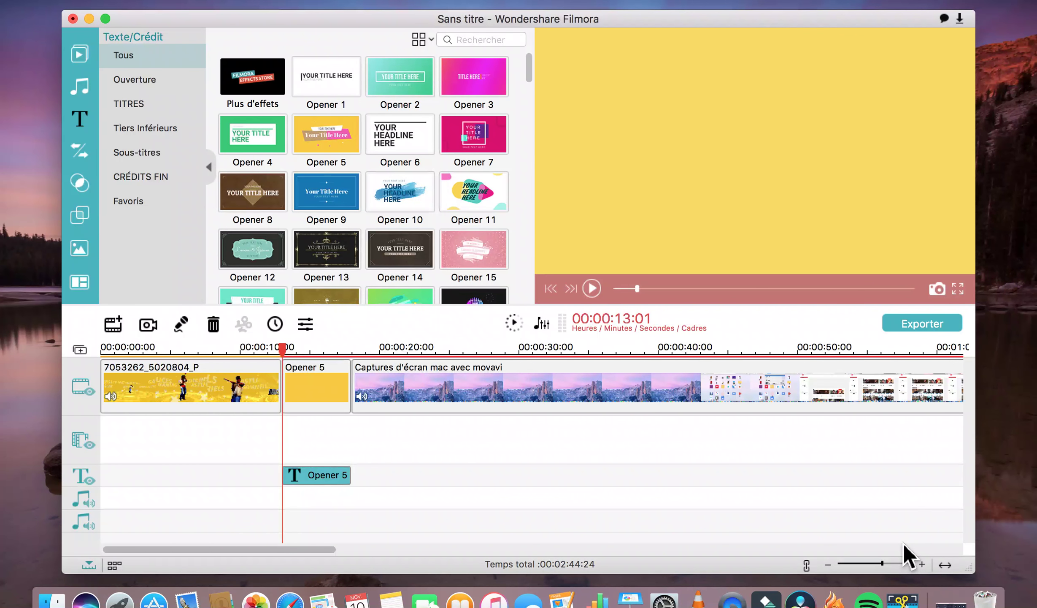
# Add the "Opener 11" title to the video track directly after the end of the "Captures d'écran mac avec movavi" clip.
pyautogui.hscroll(15, 903, 543)
pyautogui.hscroll(12, 904, 545)
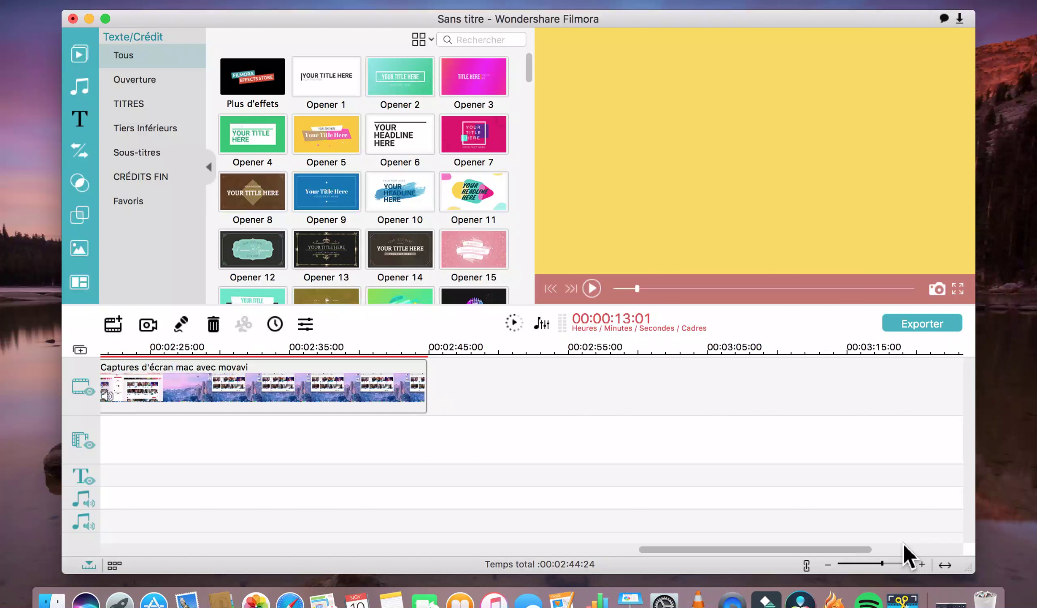
pyautogui.moveTo(471, 199)
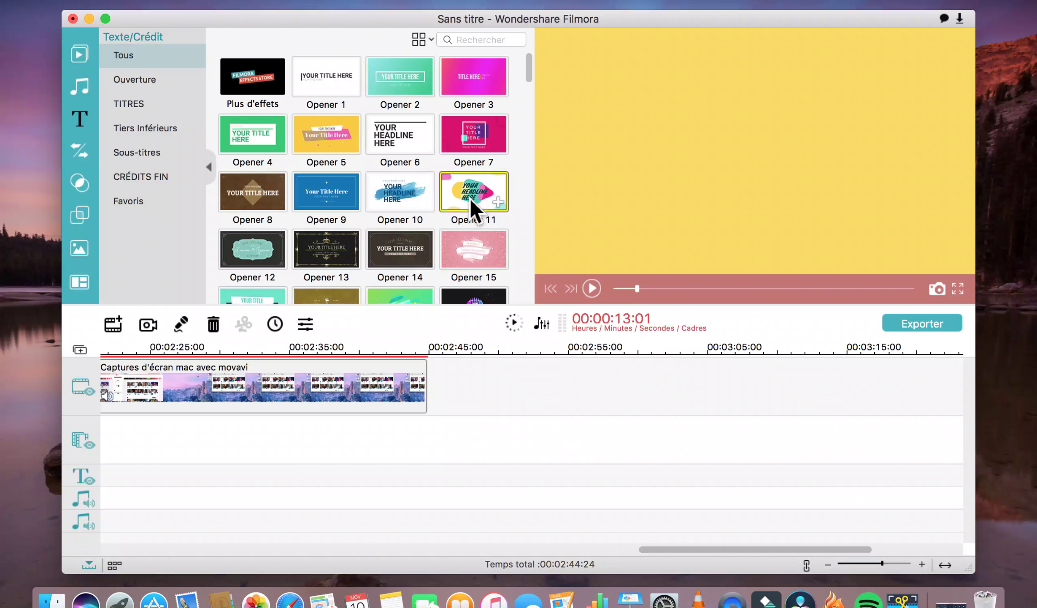
pyautogui.moveTo(471, 204); pyautogui.dragTo(455, 402)
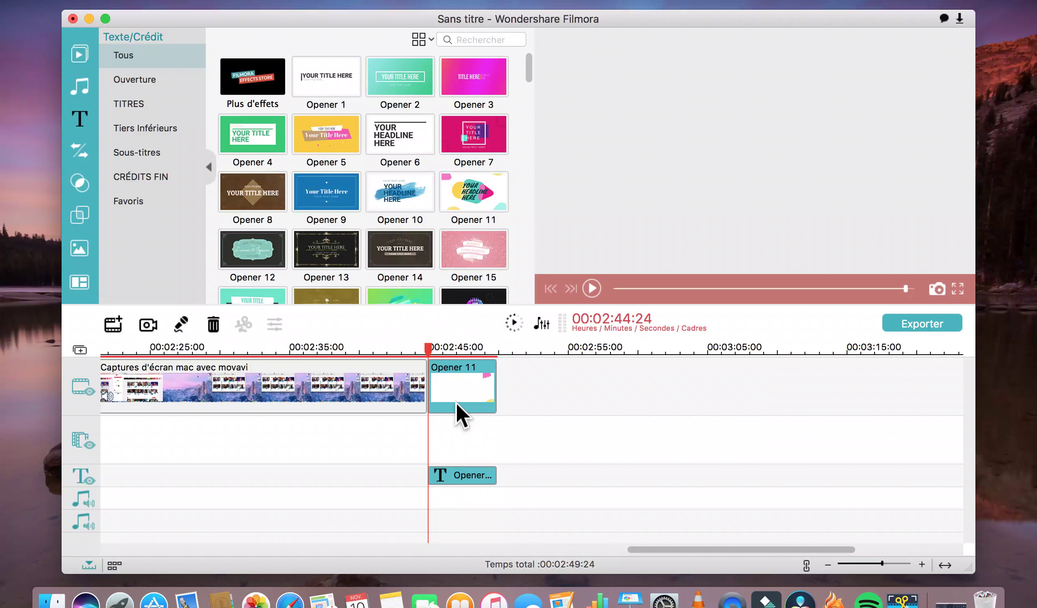
# Open the "Opener 11" title on the text track for editing.
pyautogui.click(463, 476)
pyautogui.doubleClick(463, 476)
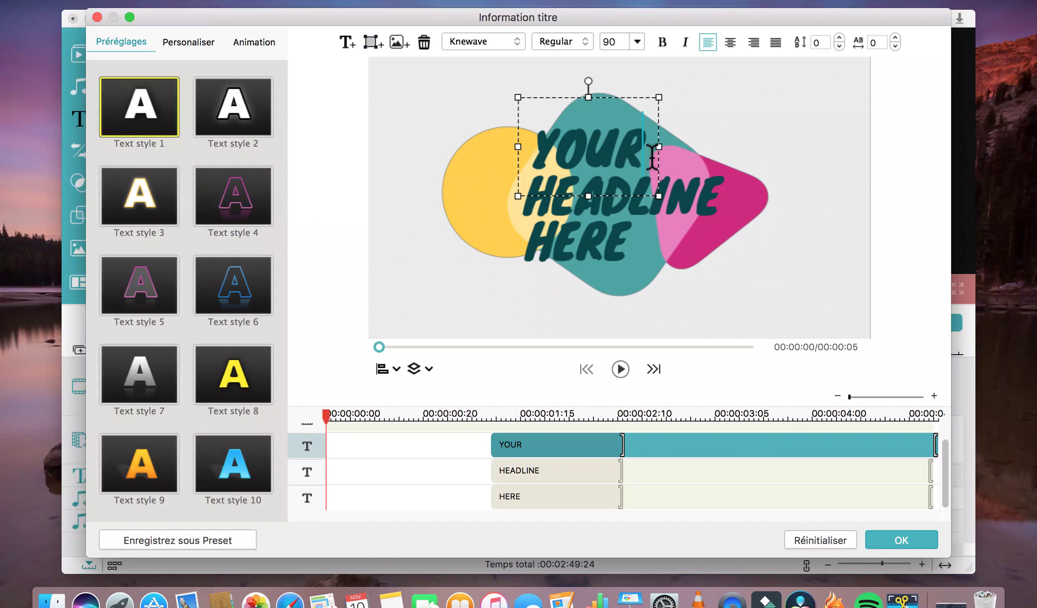
pyautogui.click(640, 148)
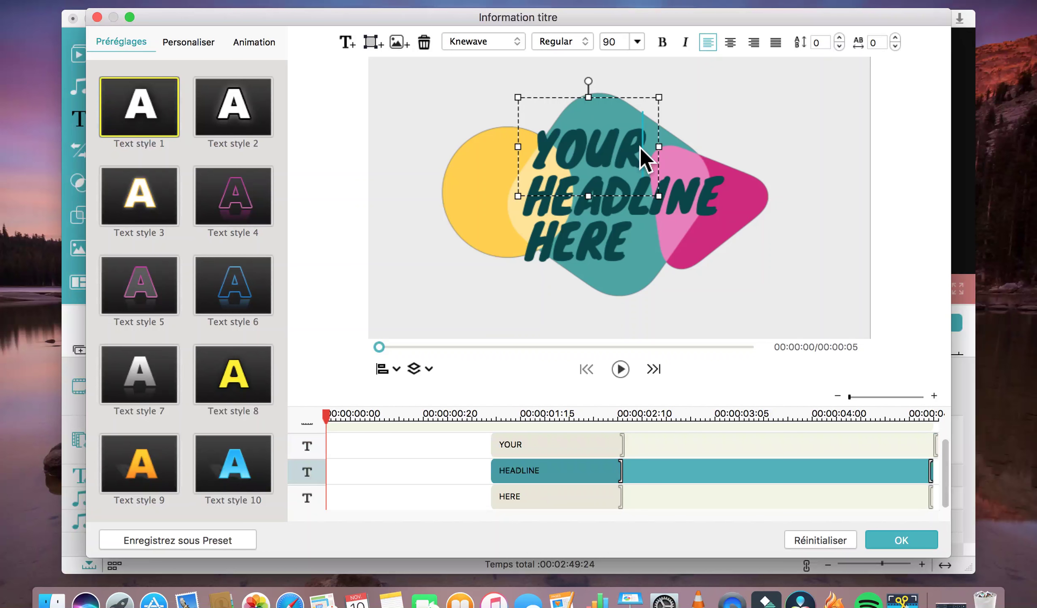
pyautogui.press('Delete')
pyautogui.doubleClick(640, 141)
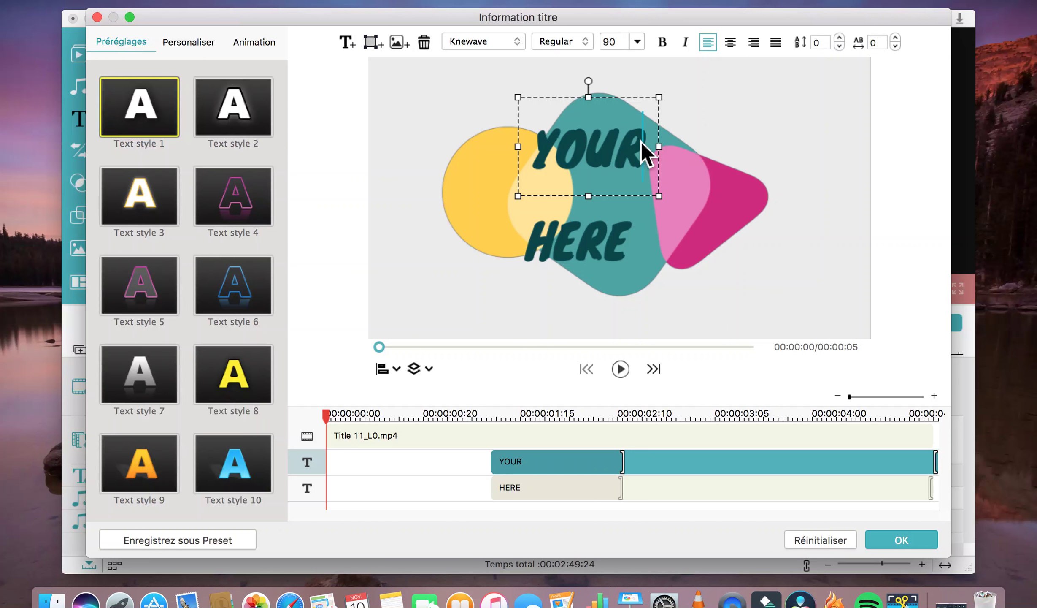
pyautogui.press('BackSpace')
pyautogui.press('BackSpace')
pyautogui.press('BackSpace')
pyautogui.press('BackSpace')
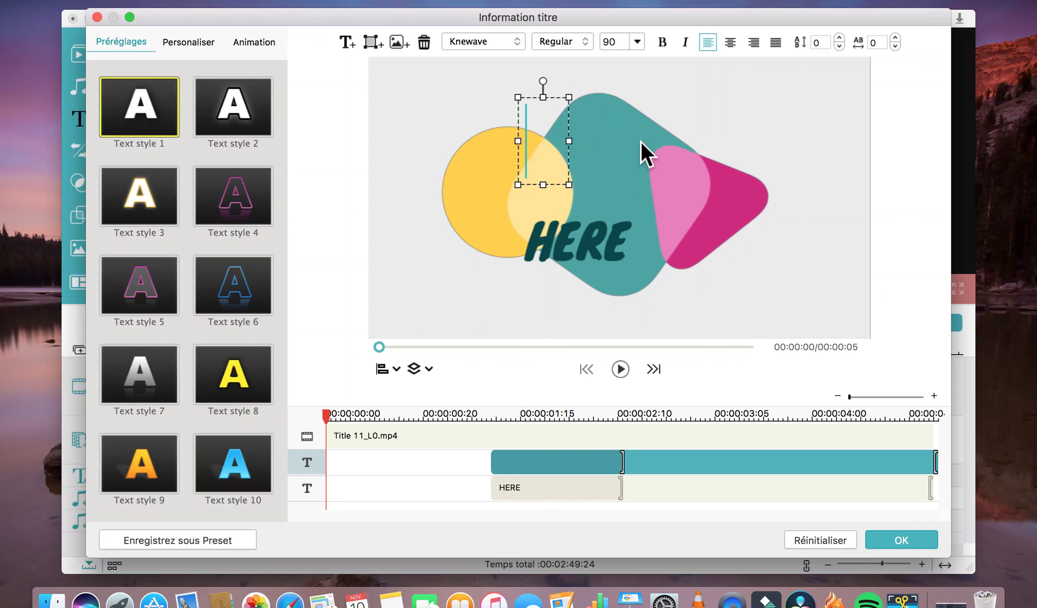
pyautogui.write('The')
pyautogui.write('the')
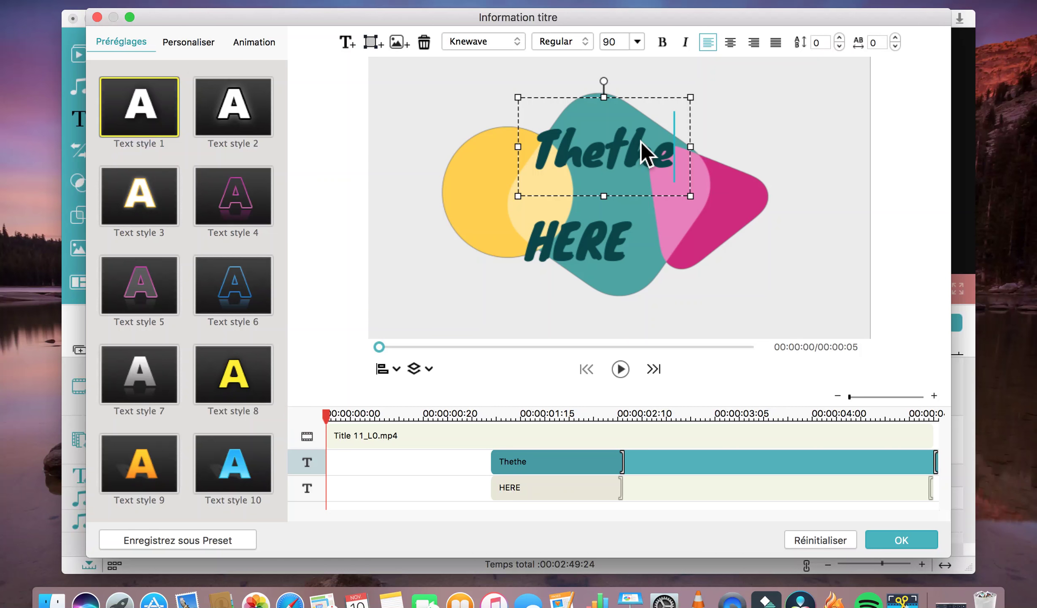
pyautogui.press('BackSpace')
pyautogui.press('BackSpace')
pyautogui.press('BackSpace')
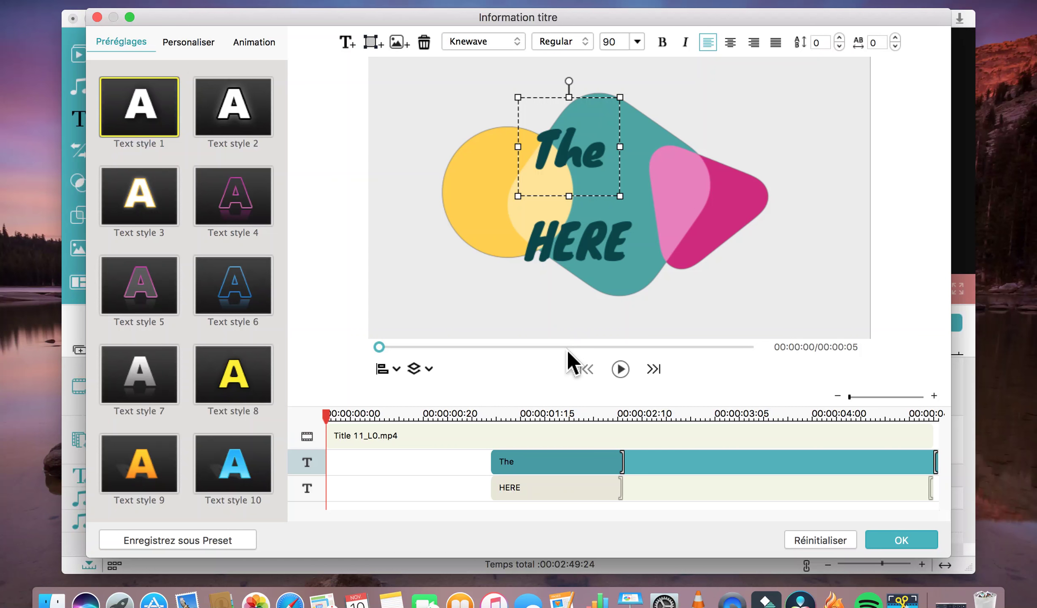
pyautogui.click(530, 488)
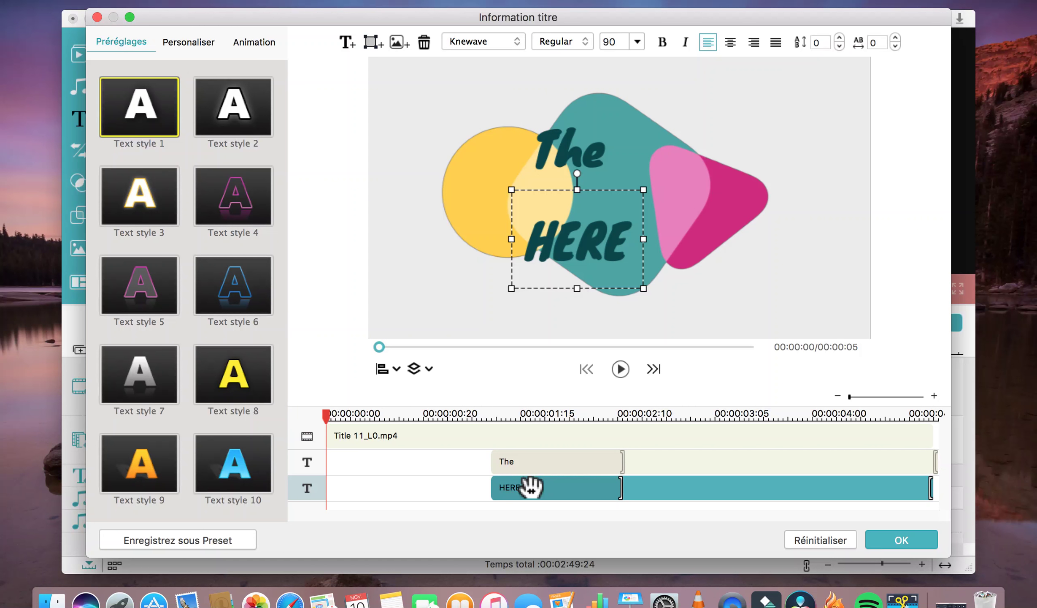
pyautogui.click(804, 541)
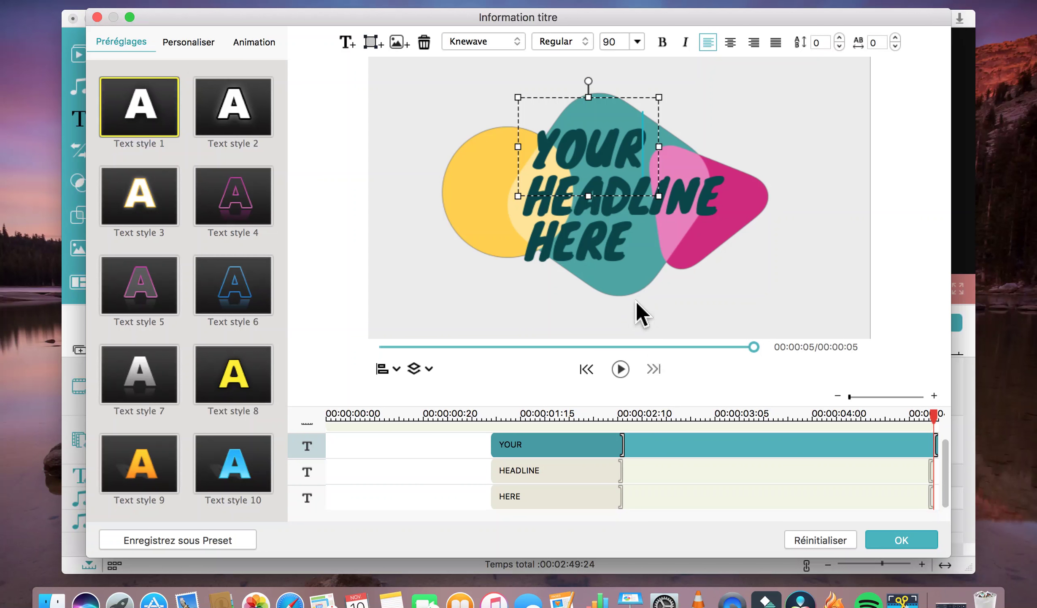
# Replace the title's "HEADLINE" text with "End".
pyautogui.click(646, 157)
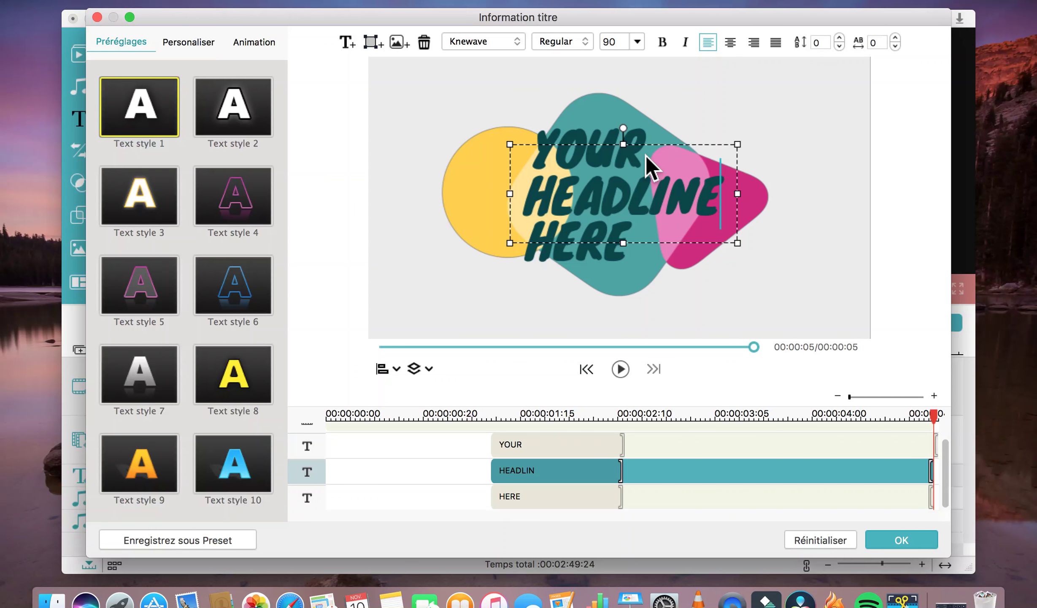
pyautogui.press('BackSpace')
pyautogui.press('BackSpace')
pyautogui.press('BackSpace')
pyautogui.press('BackSpace')
pyautogui.press('BackSpace')
pyautogui.press('BackSpace')
pyautogui.press('BackSpace')
pyautogui.press('BackSpace')
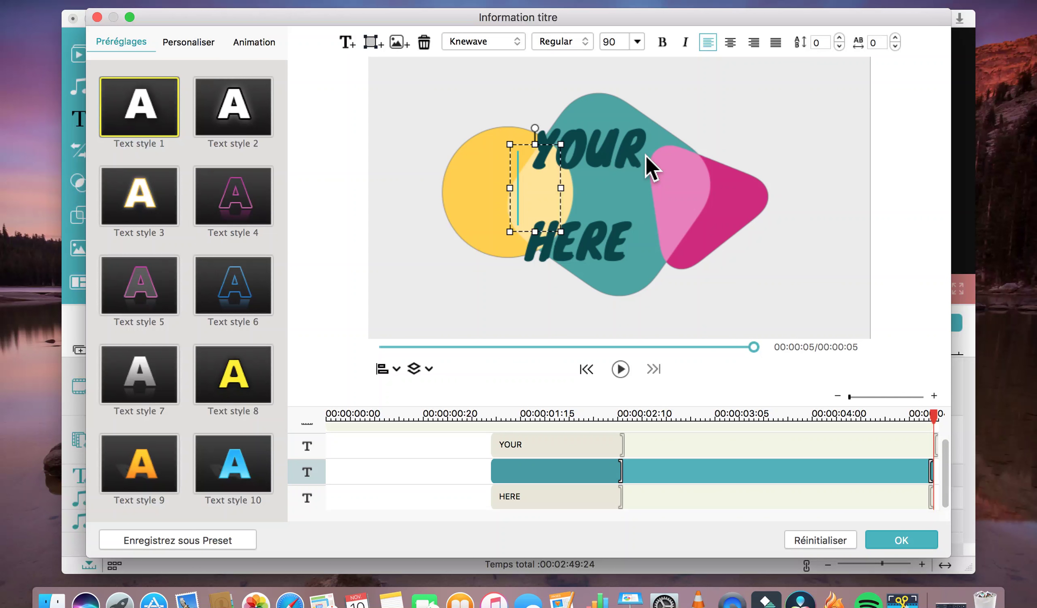
pyautogui.write('End')
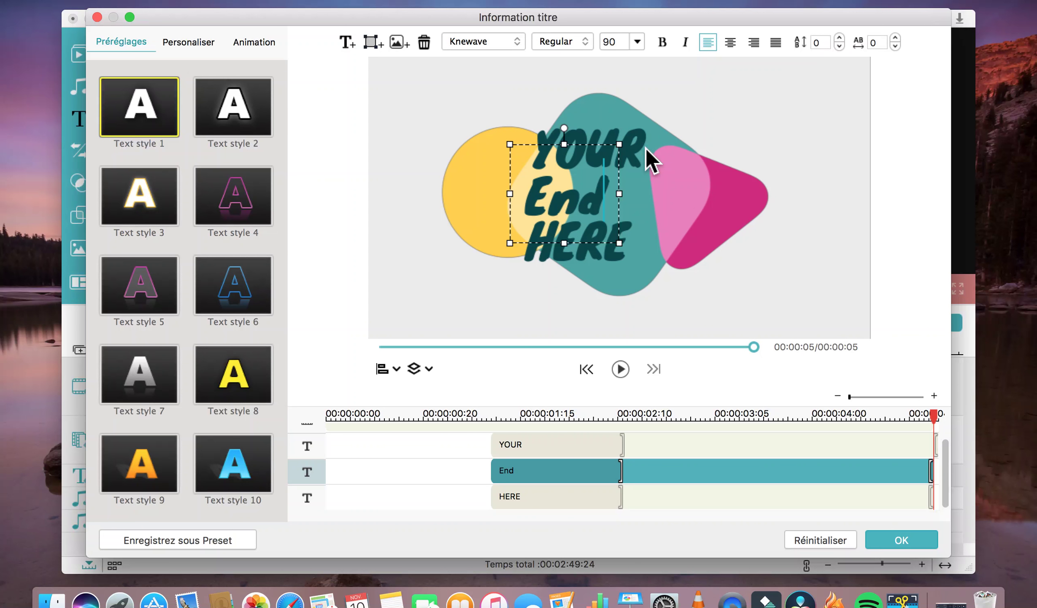
# Replace the title's "YOUR" text with "The".
pyautogui.click(618, 140)
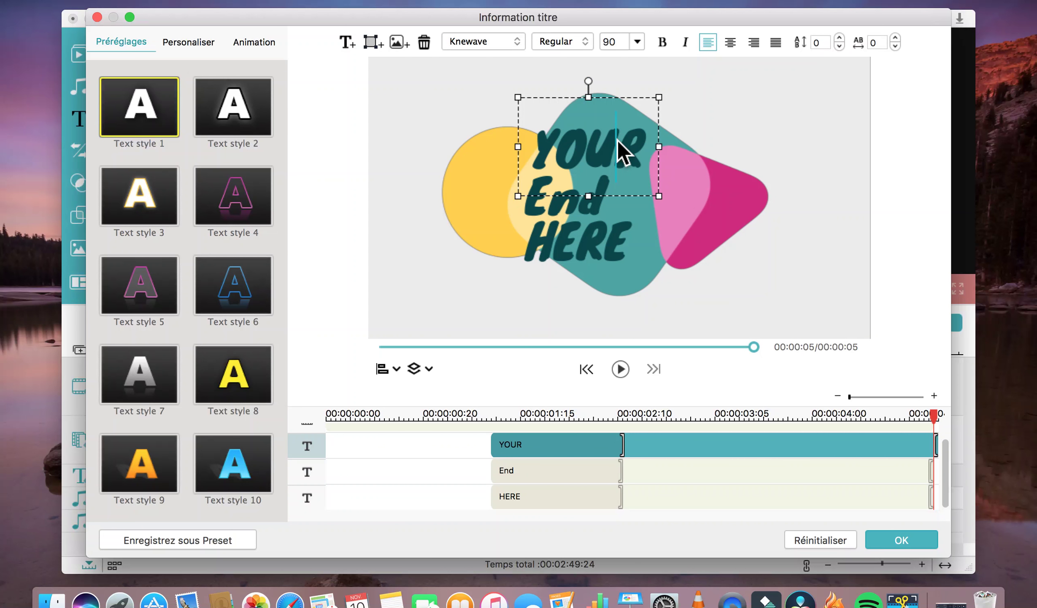
pyautogui.click(645, 152)
pyautogui.press('BackSpace')
pyautogui.press('BackSpace')
pyautogui.press('BackSpace')
pyautogui.press('BackSpace')
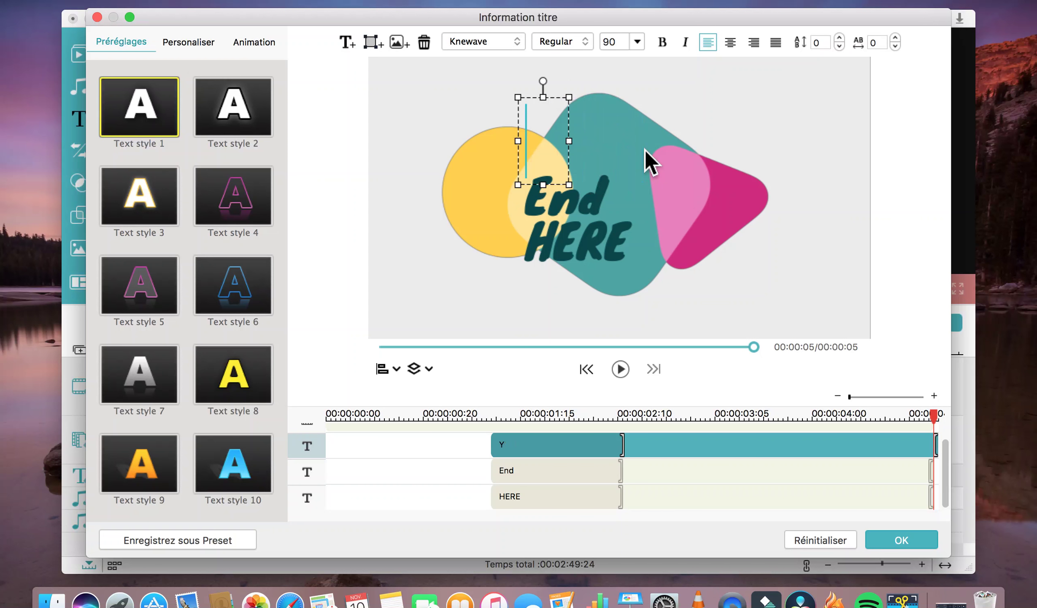
pyautogui.write('The')
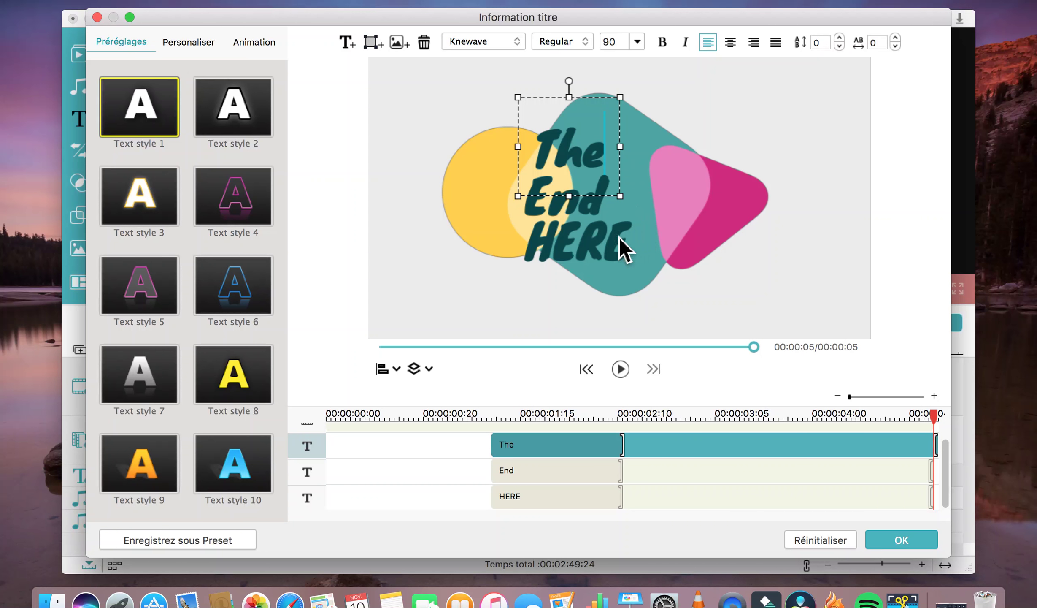
# Replace the title's "HERE" text with the date "10.11.2017".
pyautogui.click(617, 240)
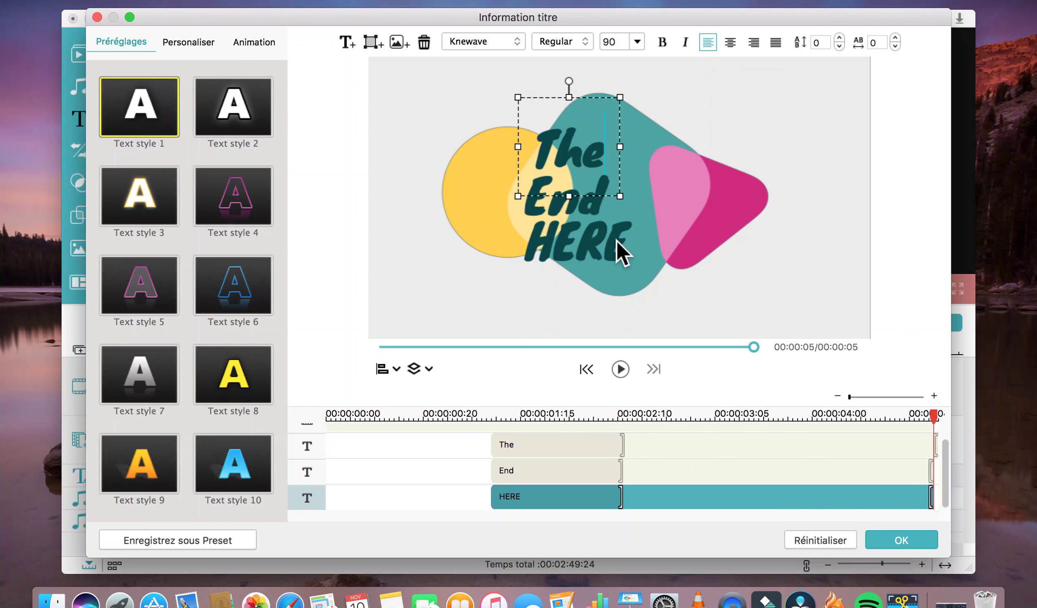
pyautogui.click(612, 245)
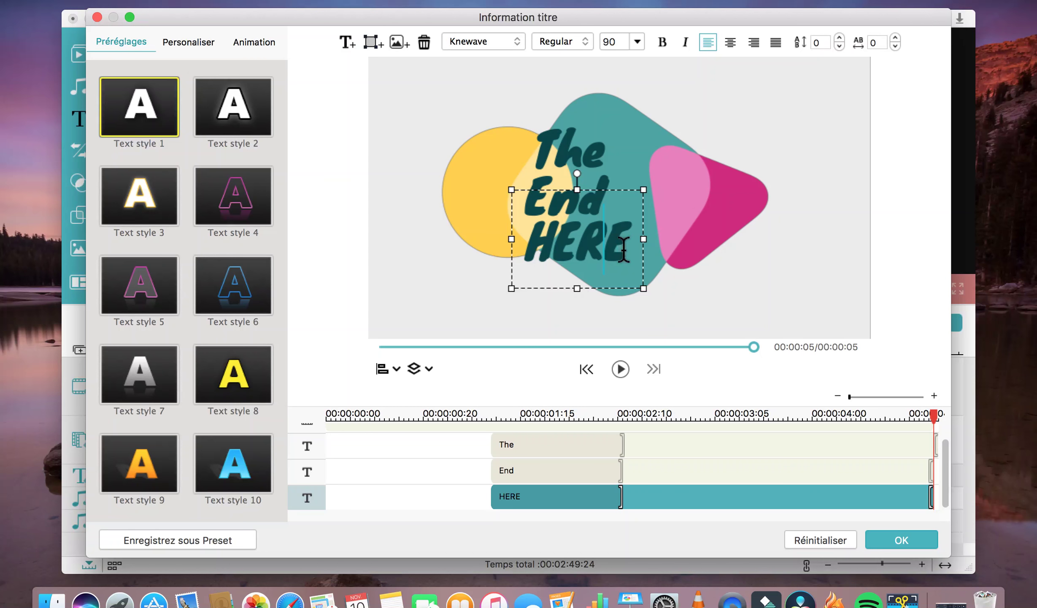
pyautogui.press('BackSpace')
pyautogui.press('BackSpace')
pyautogui.press('BackSpace')
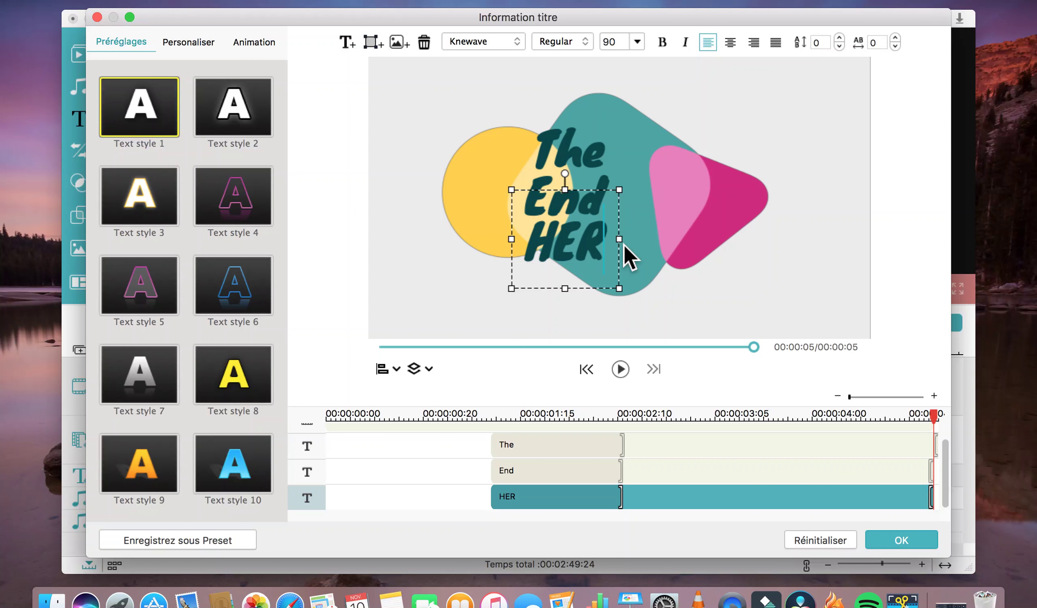
pyautogui.press('BackSpace')
pyautogui.write('10.')
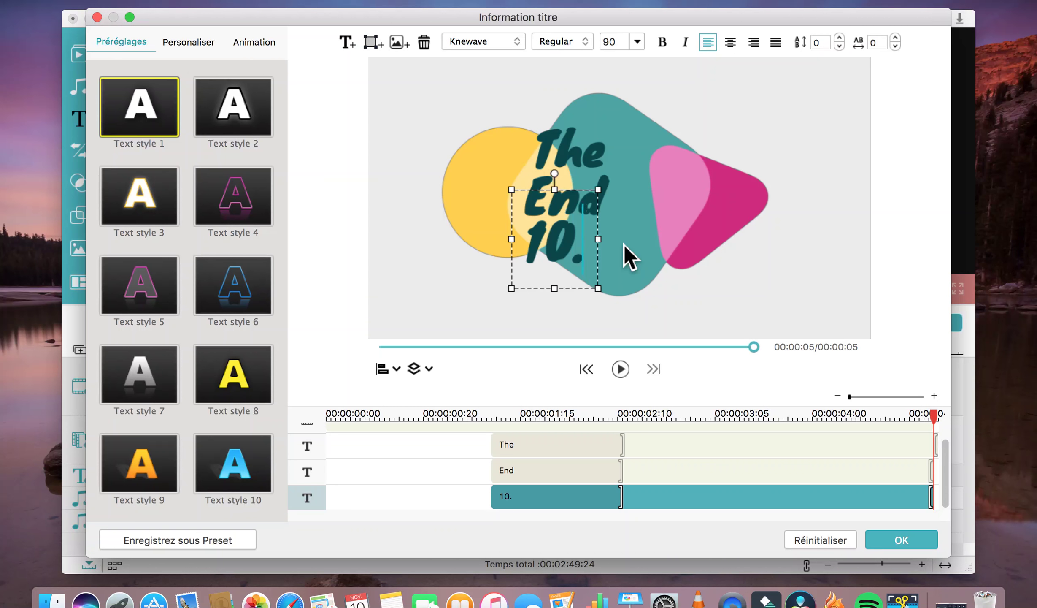
pyautogui.write('11.2017')
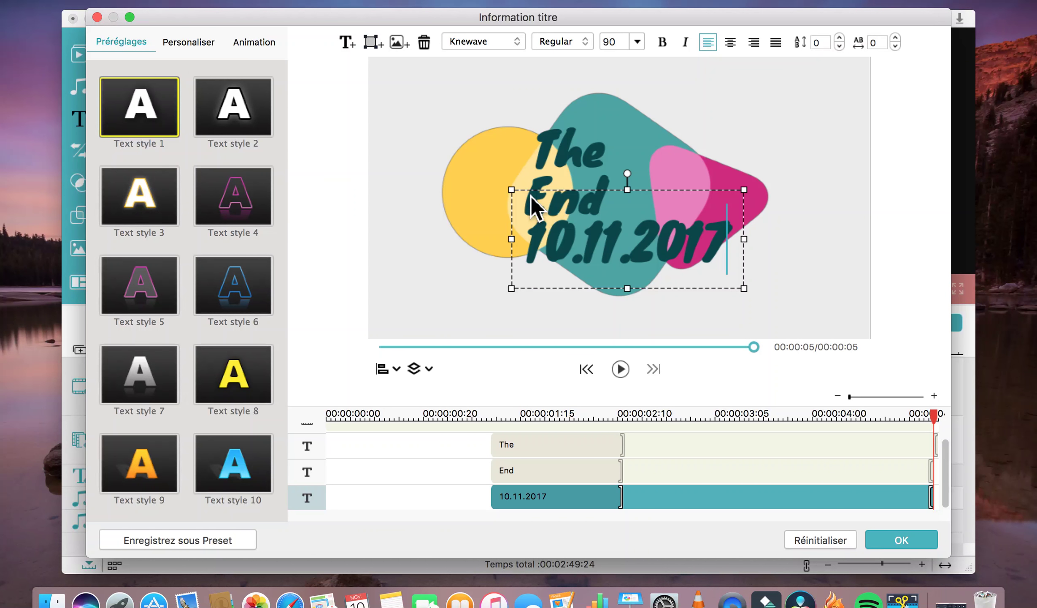
# Shift the "End" text to the right, enlarge it, and stretch it leftwards to span the teal shape above the date.
pyautogui.click(534, 153)
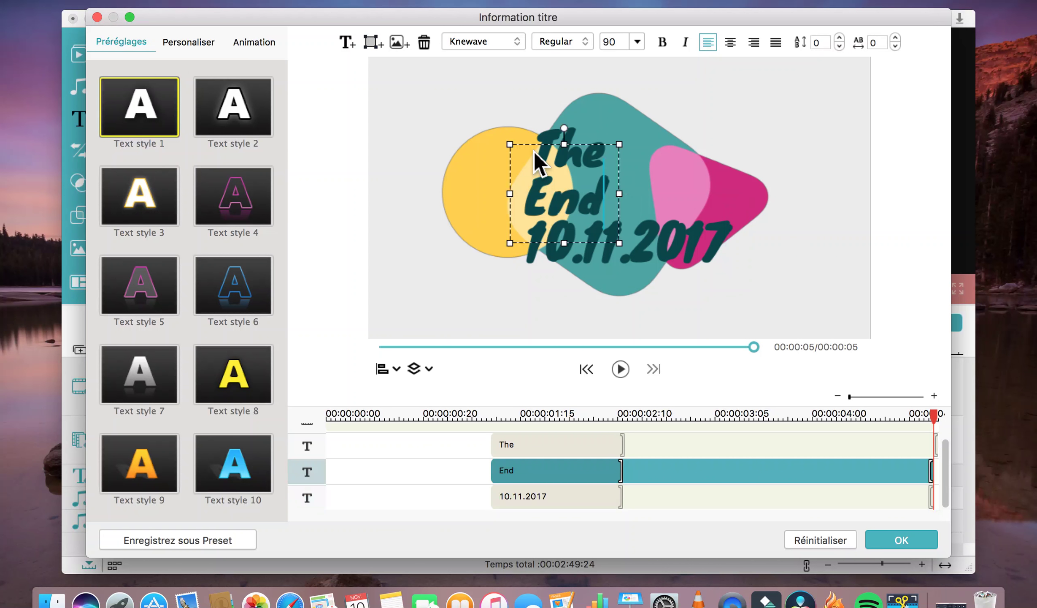
pyautogui.moveTo(630, 206); pyautogui.dragTo(683, 203)
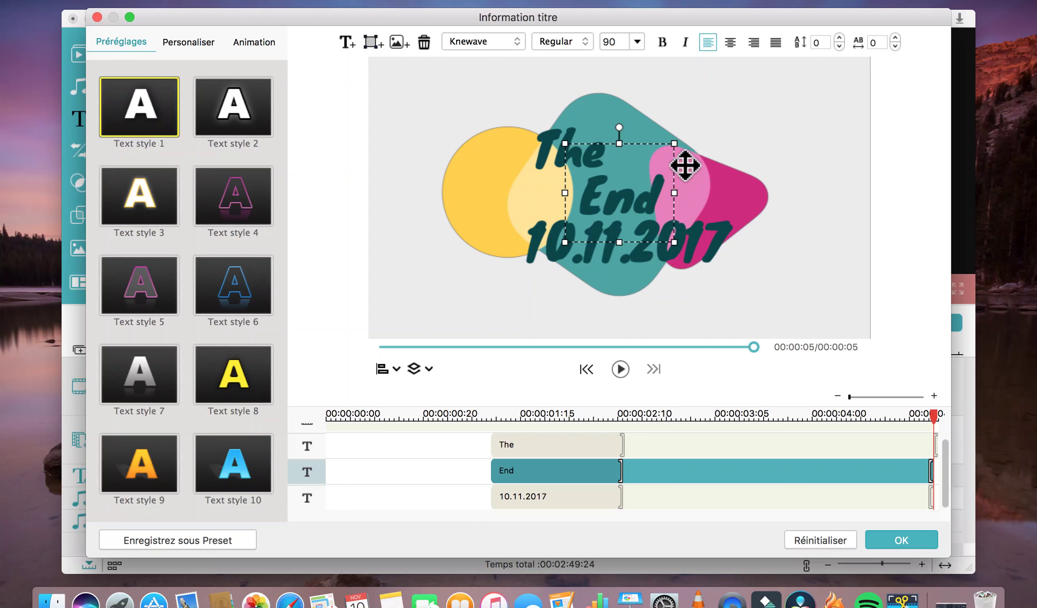
pyautogui.moveTo(683, 150); pyautogui.dragTo(727, 140)
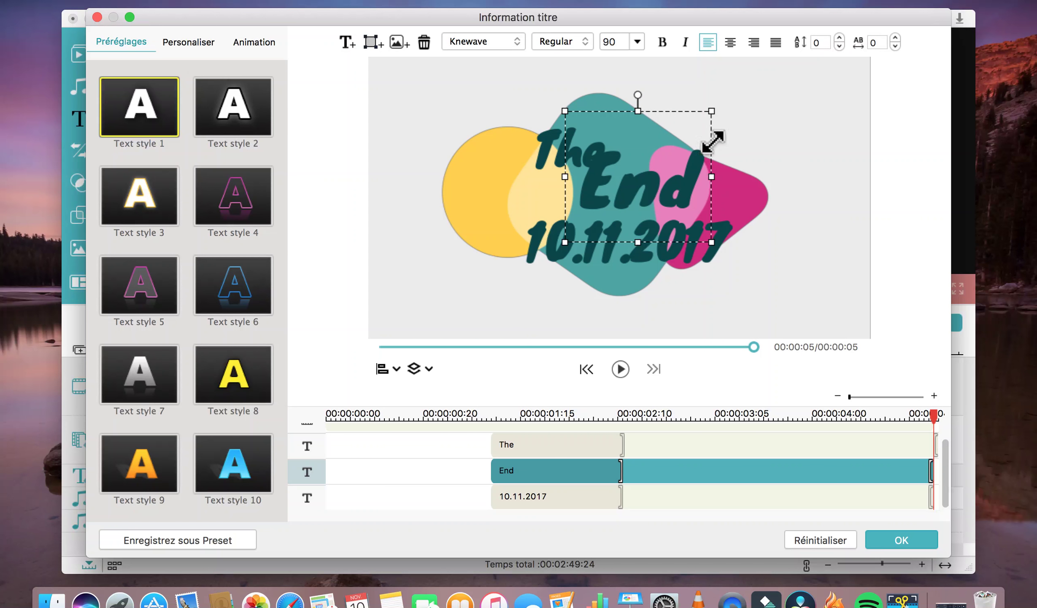
pyautogui.click(561, 190)
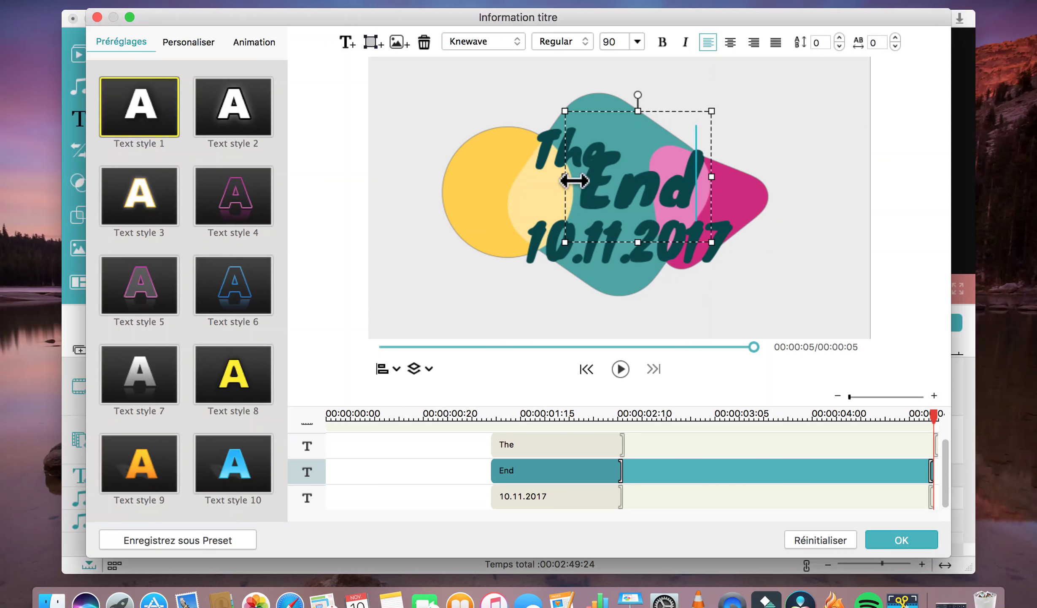
pyautogui.moveTo(574, 180); pyautogui.dragTo(515, 193)
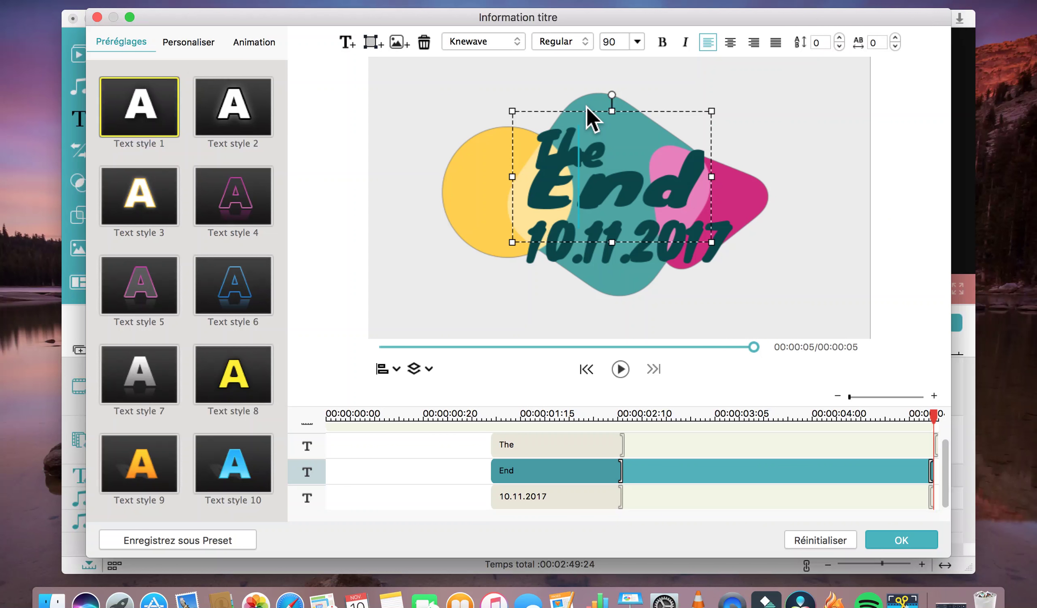
# Stretch the "The" text slightly taller, centre it above "End" on the teal shape, and confirm the title edits.
pyautogui.click(532, 444)
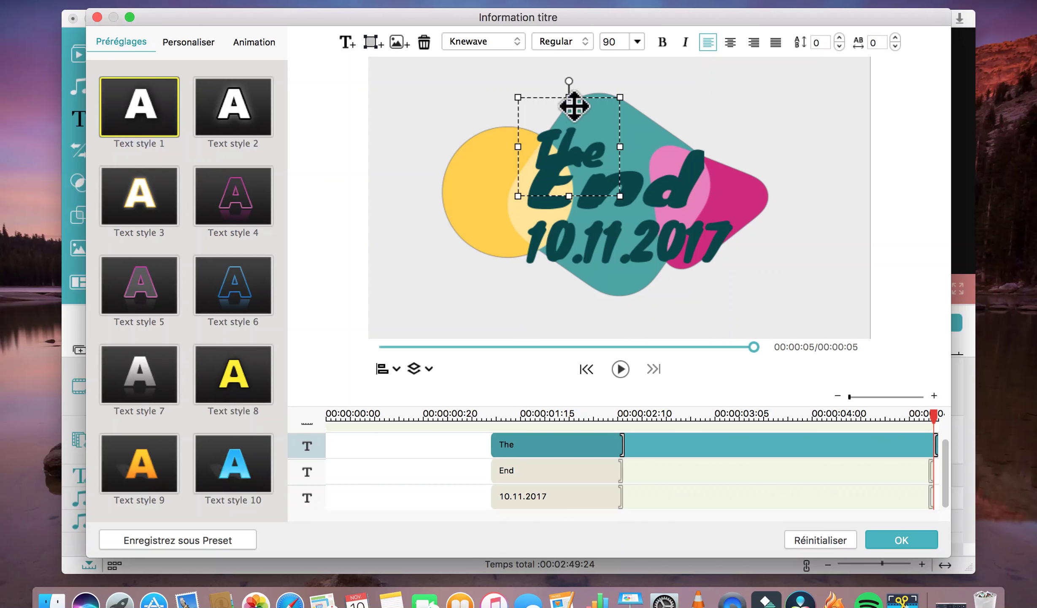
pyautogui.moveTo(570, 96); pyautogui.dragTo(595, 87)
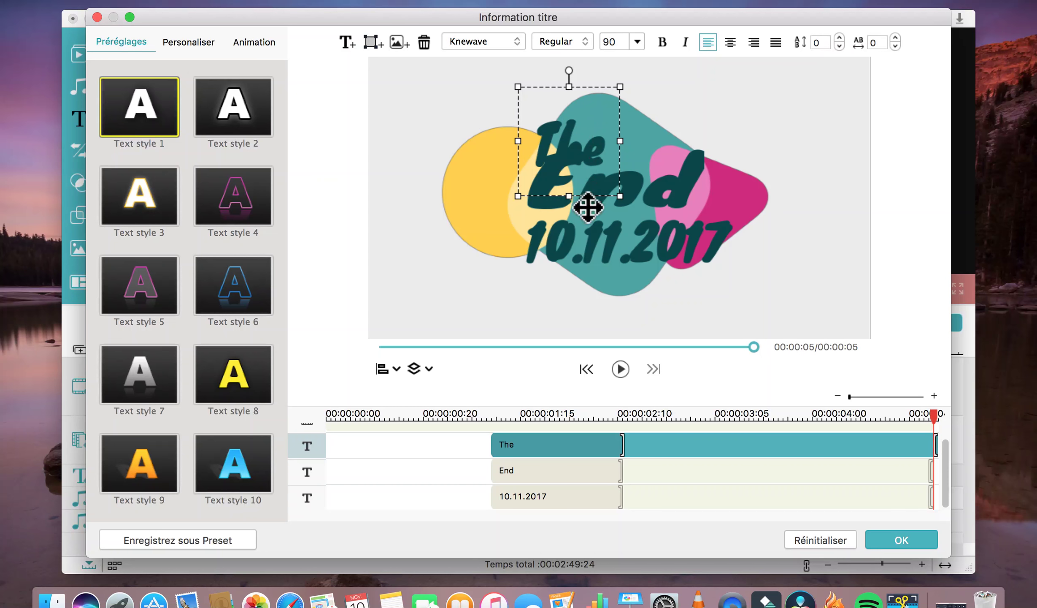
pyautogui.moveTo(588, 204); pyautogui.dragTo(633, 191)
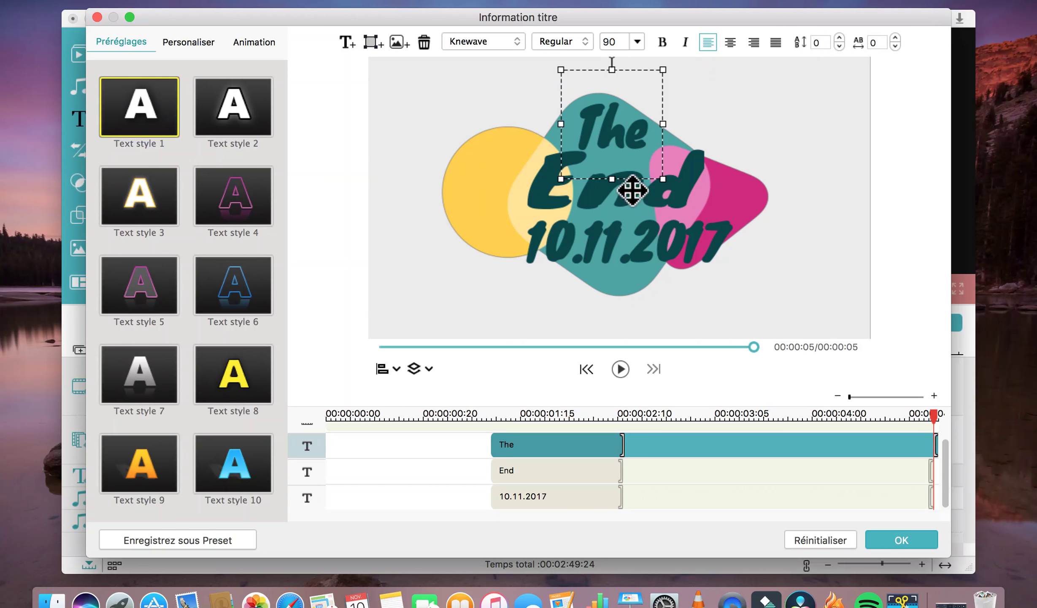
pyautogui.click(895, 540)
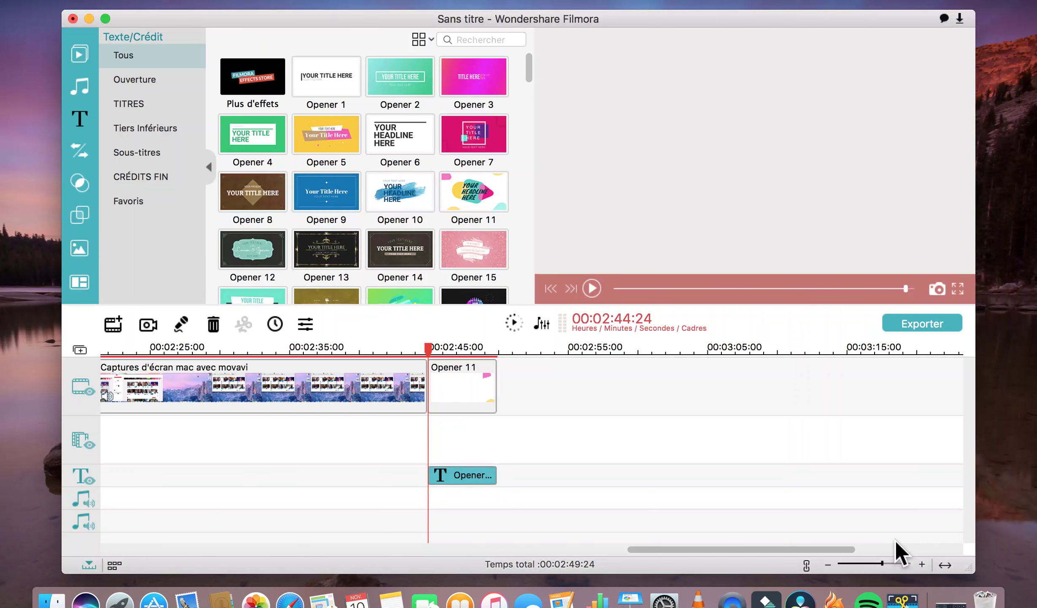
# Preview the Lord Taylor track from the "Tendre & Romant..." music category.
pyautogui.hscroll(-15, 899, 550)
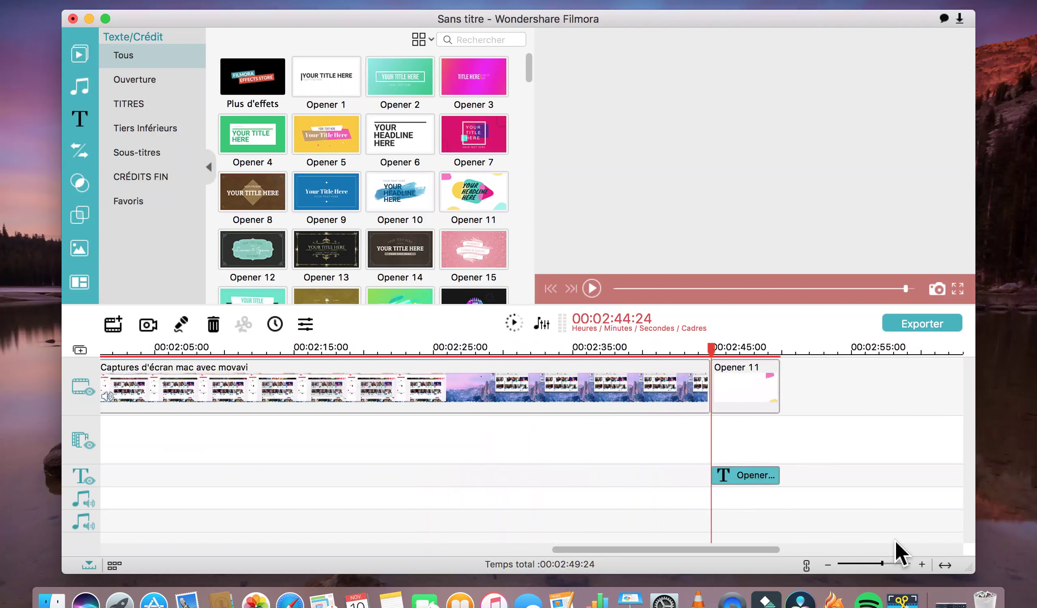
pyautogui.hscroll(-15, 899, 551)
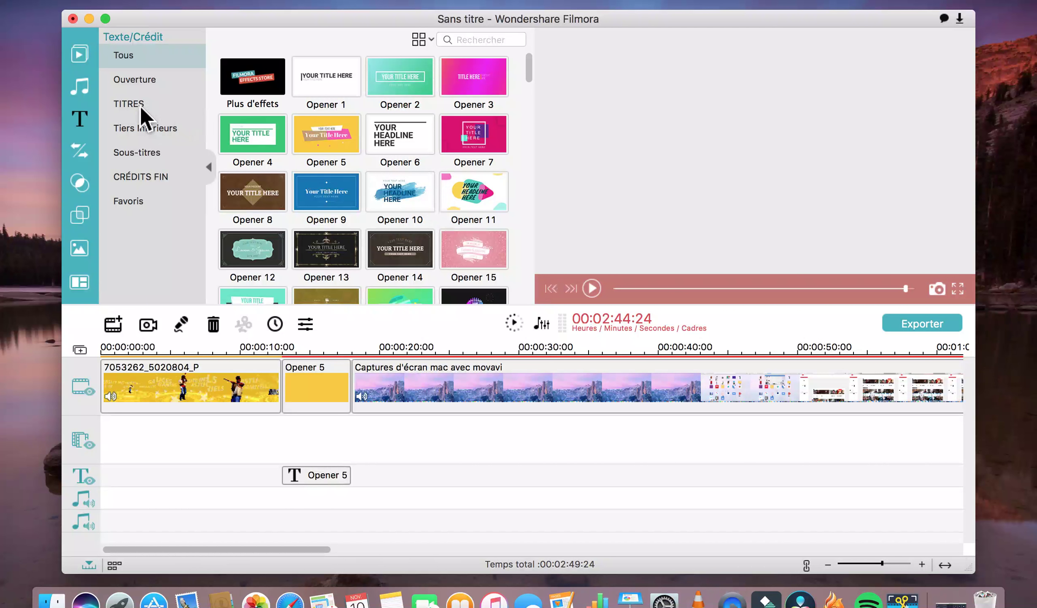
pyautogui.click(80, 86)
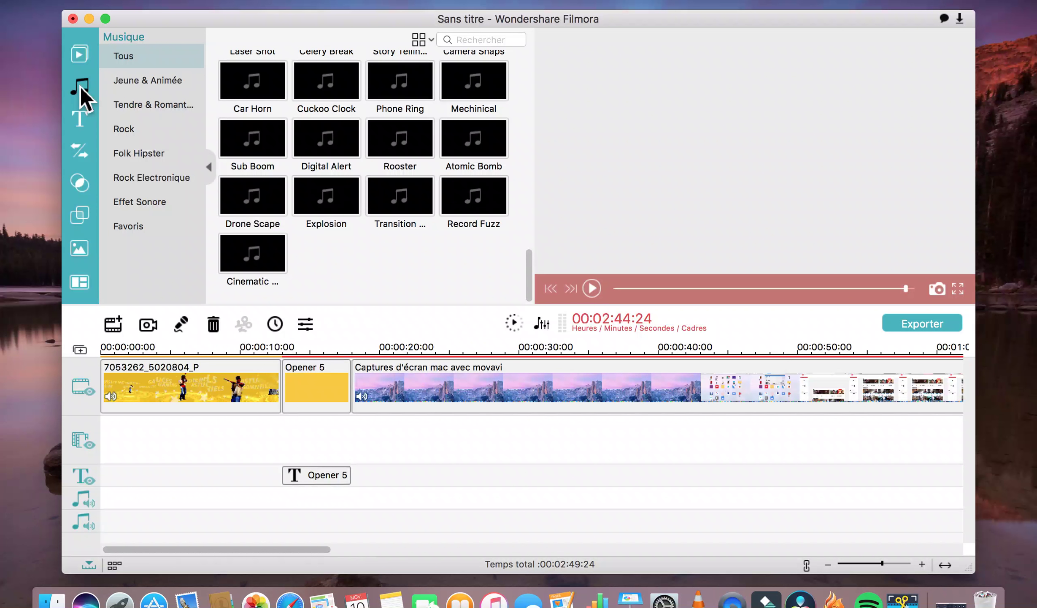
pyautogui.click(136, 108)
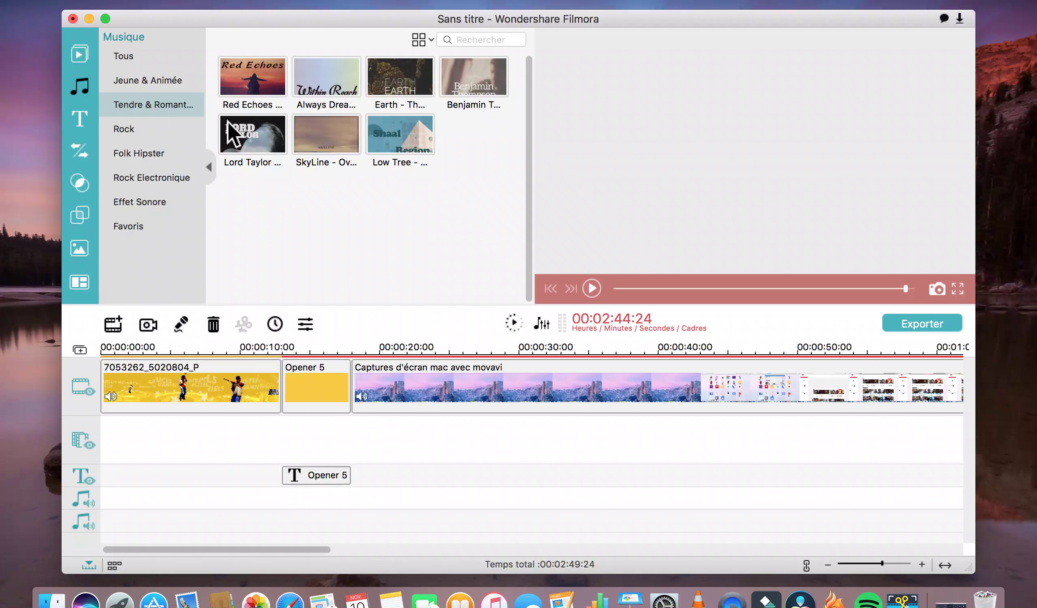
pyautogui.click(242, 128)
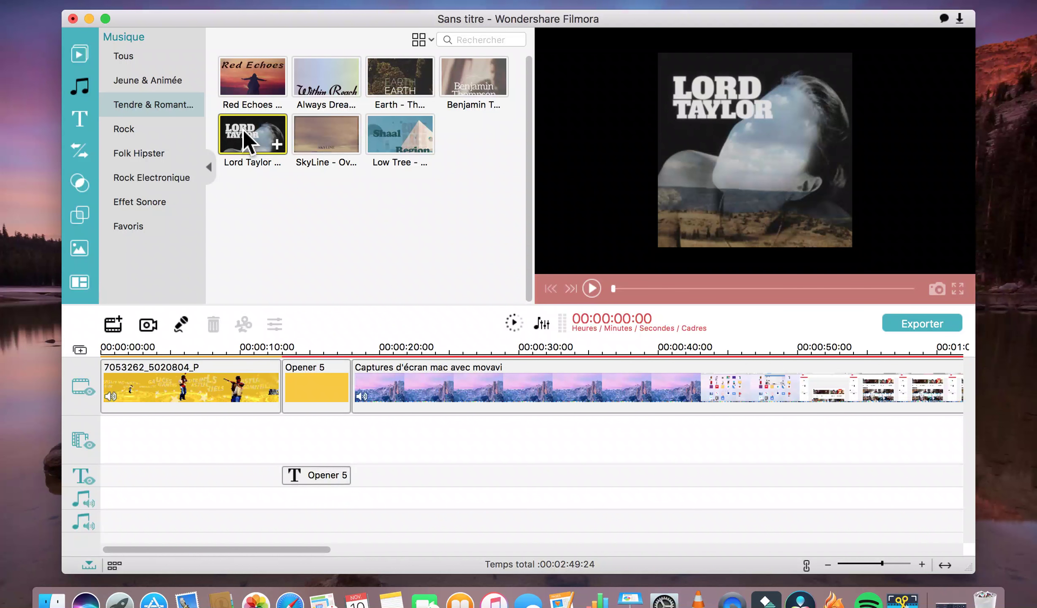
pyautogui.click(592, 289)
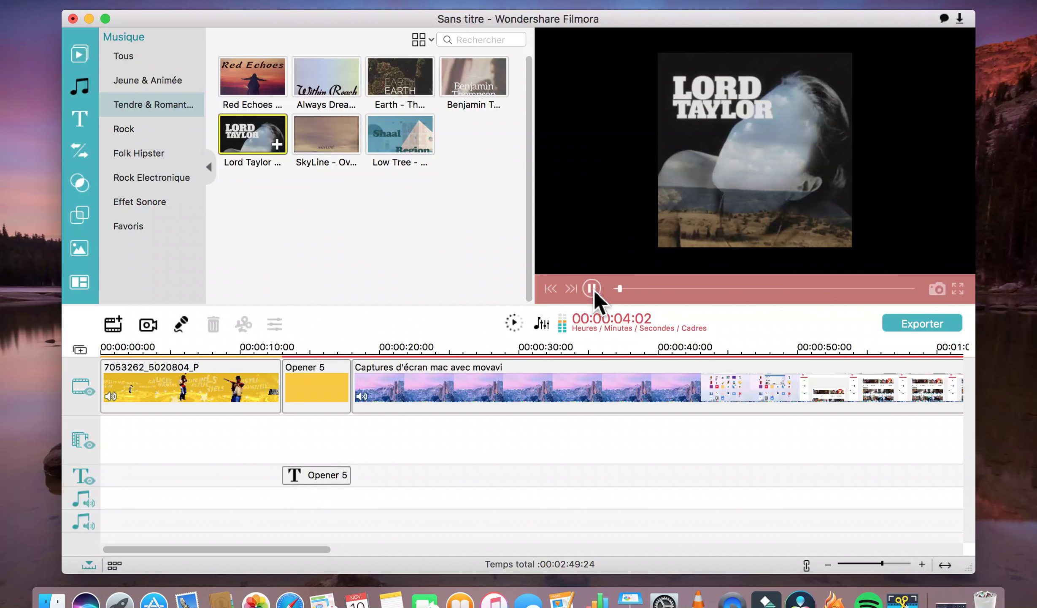
pyautogui.click(592, 289)
# Add the Lord Taylor track to the first audio track, starting where the "Opener 5" title begins.
pyautogui.moveTo(239, 174); pyautogui.dragTo(293, 502)
pyautogui.hscroll(15, 697, 501)
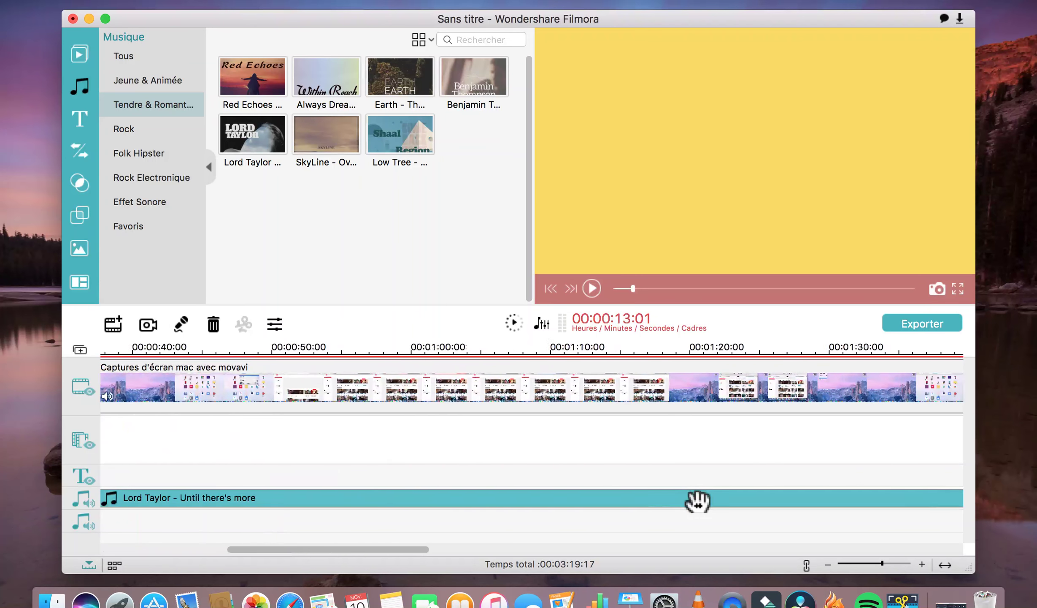
# Trim the end of the Lord Taylor track so it finishes together with the "Opener 11" title.
pyautogui.hscroll(5, 697, 501)
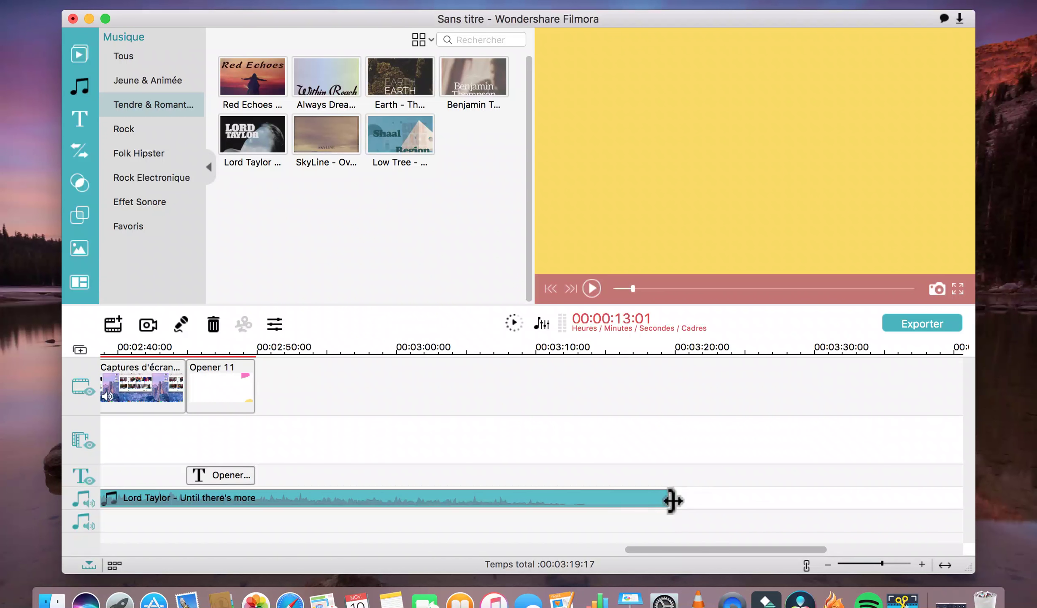
pyautogui.moveTo(670, 498); pyautogui.dragTo(254, 510)
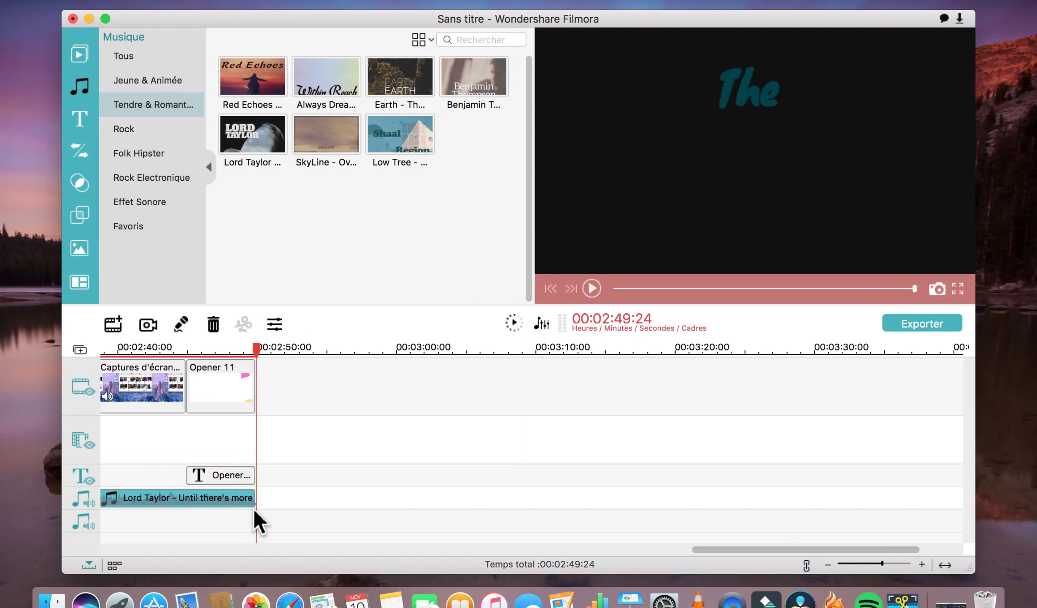
# Lower the Lord Taylor track's volume to 26 and enable background noise suppression in its audio settings.
pyautogui.hscroll(-15, 253, 507)
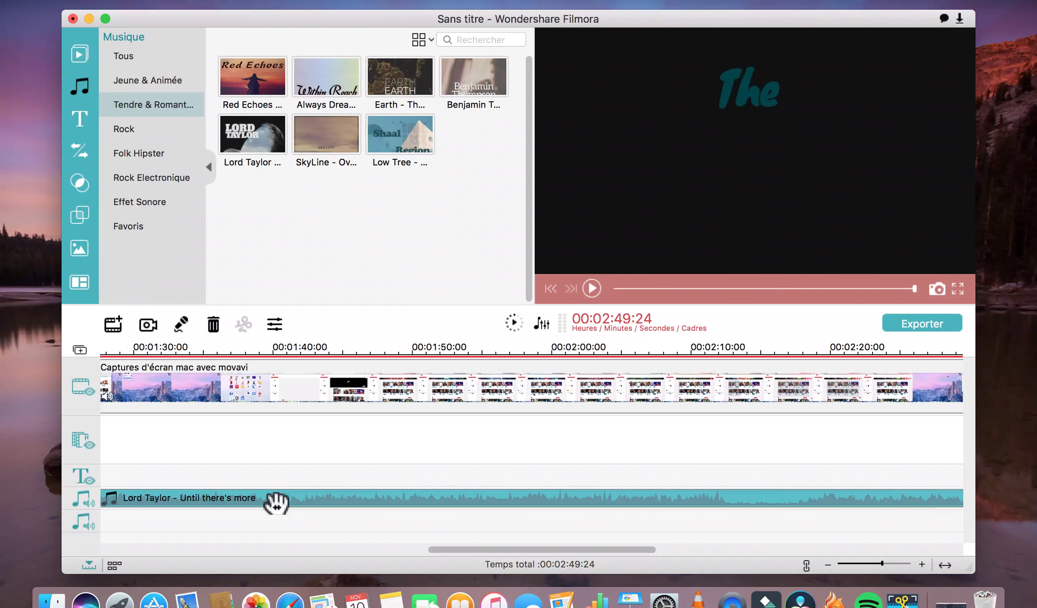
pyautogui.rightClick(273, 500)
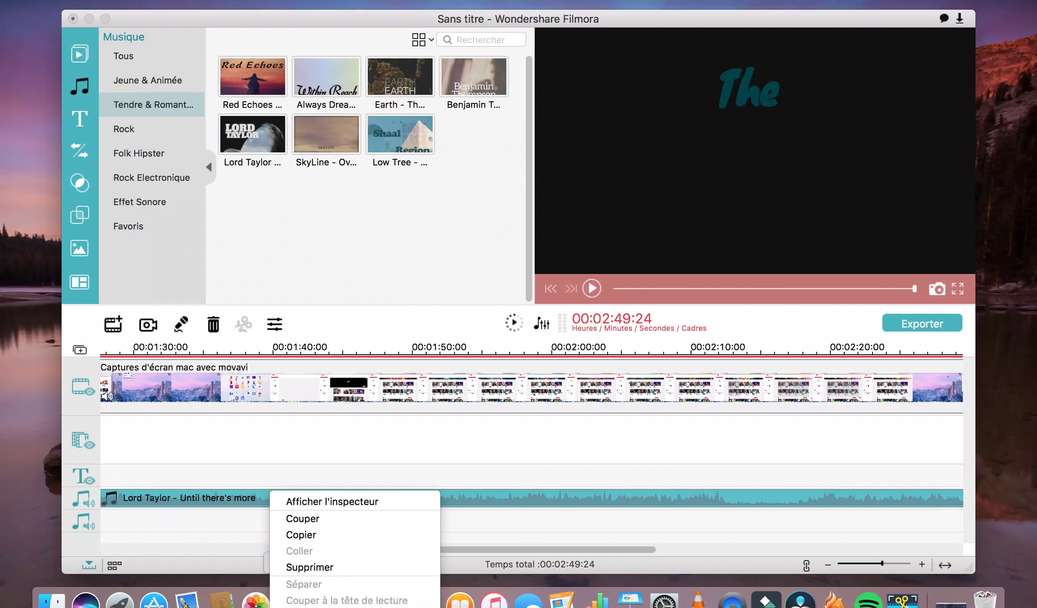
pyautogui.click(333, 501)
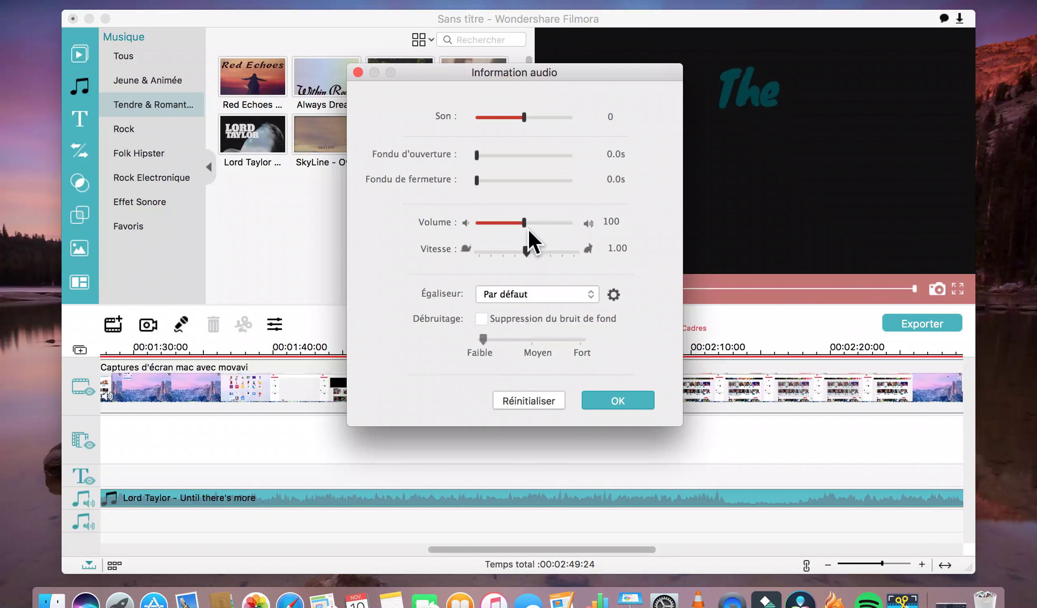
pyautogui.moveTo(526, 226); pyautogui.dragTo(492, 225)
pyautogui.click(614, 406)
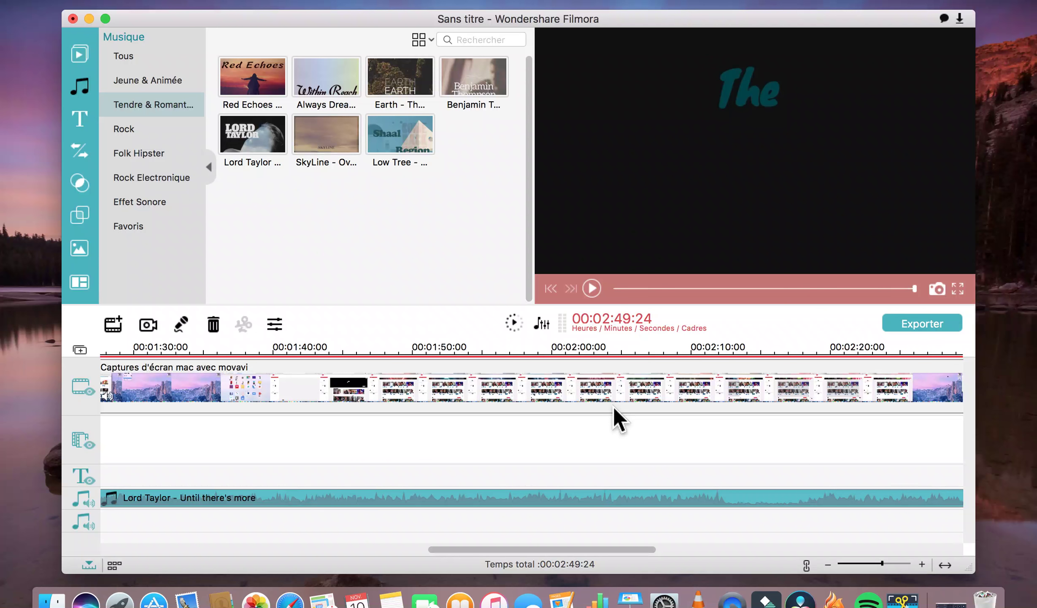
# Add the Bar transition at the start of the first video clip, 7053262_5020804_P.
pyautogui.hscroll(-10, 613, 406)
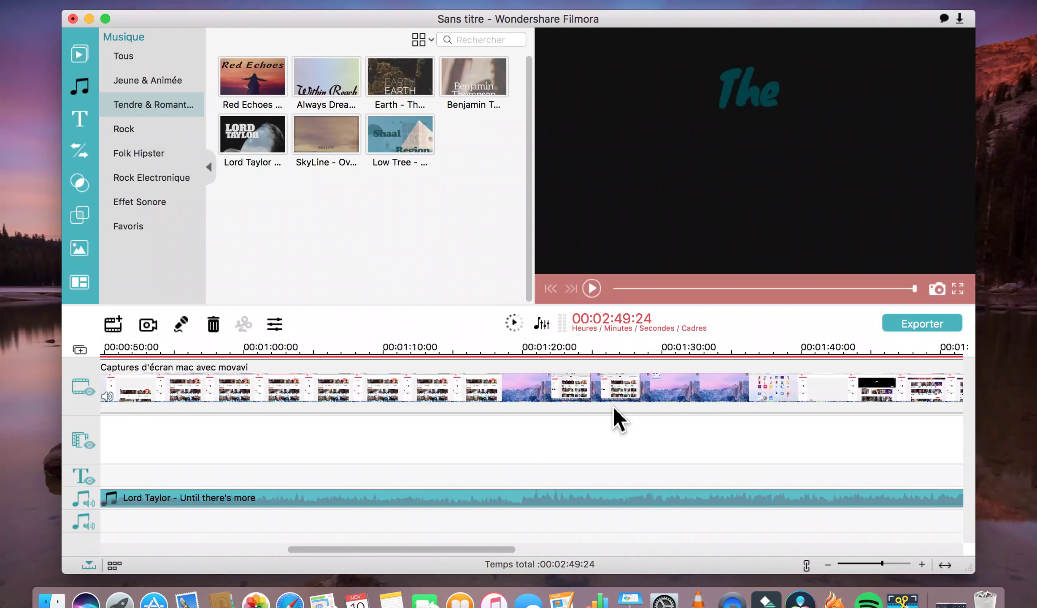
pyautogui.hscroll(-10, 613, 406)
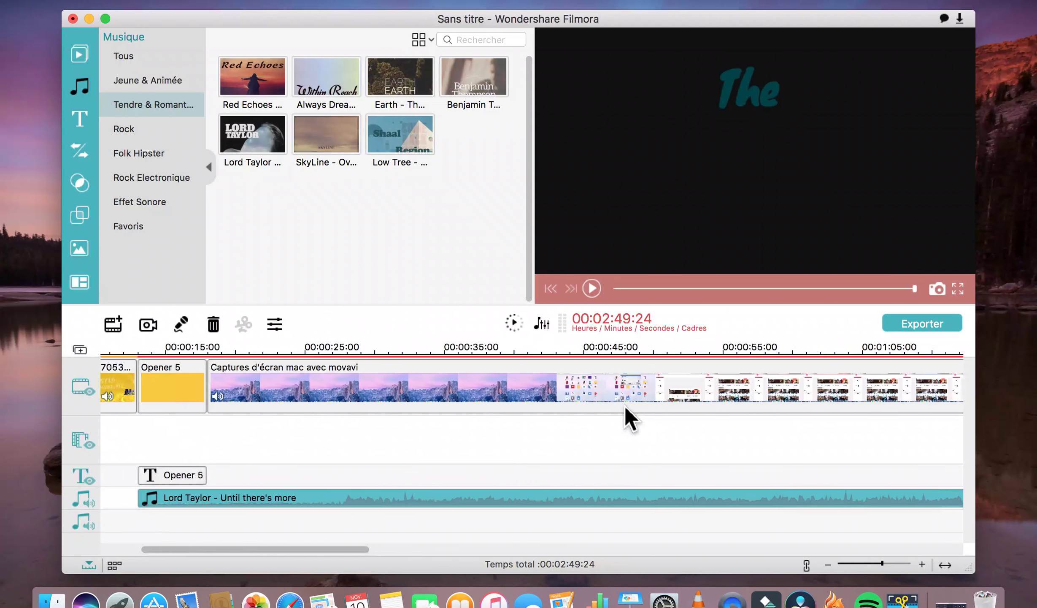
pyautogui.hscroll(-3, 625, 406)
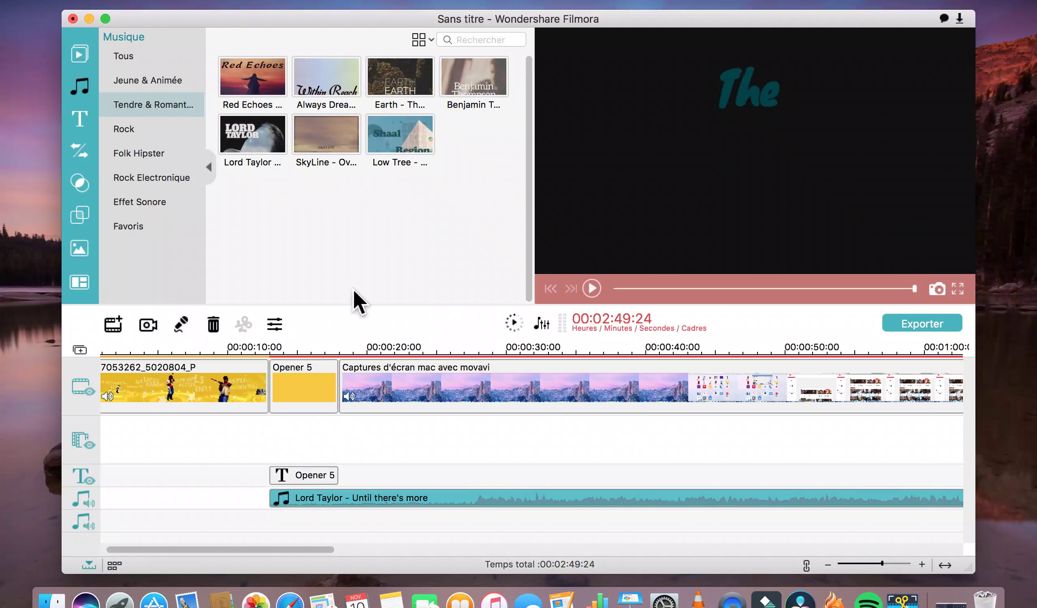
pyautogui.click(89, 156)
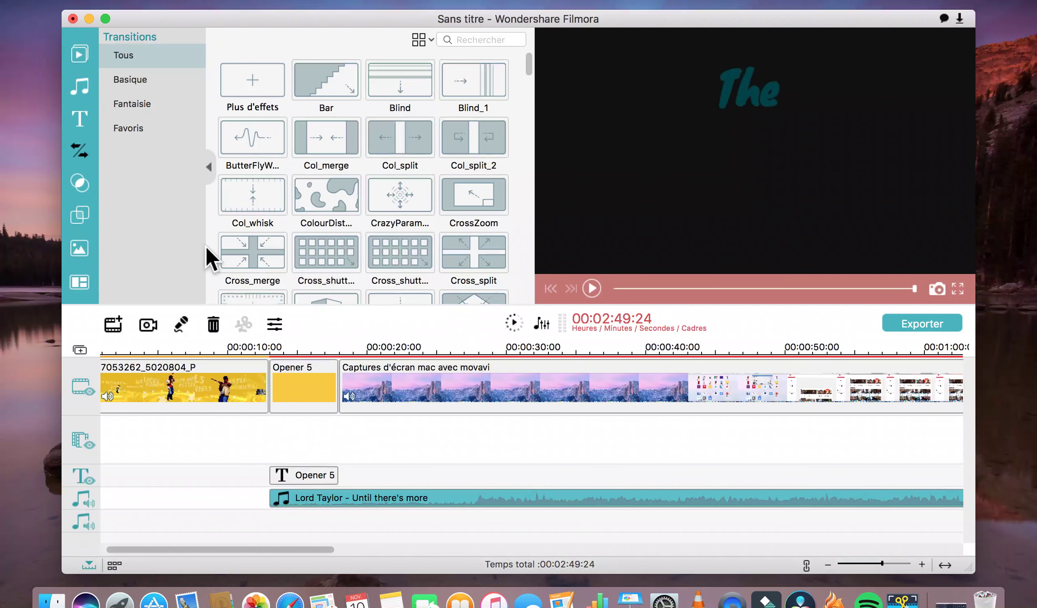
pyautogui.scroll(-2, 220, 249)
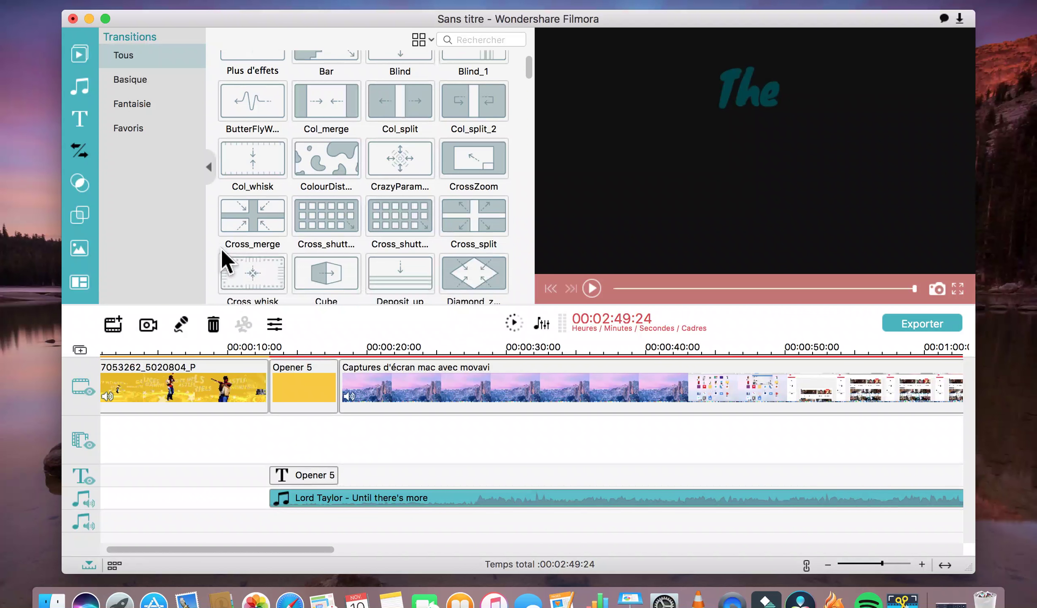
pyautogui.scroll(2, 220, 249)
pyautogui.click(333, 89)
pyautogui.moveTo(174, 334); pyautogui.dragTo(114, 401)
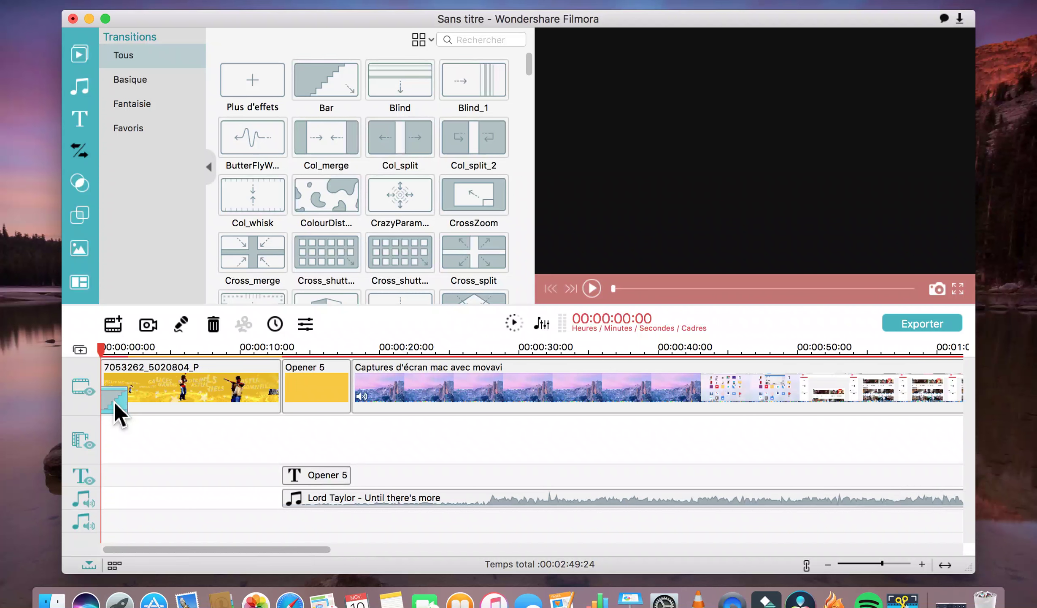
# Place a cross-shutter transition between the first clip and "Opener 5", and CrossZoom between "Opener 5" and the "Captures d'écran mac avec movavi" clip.
pyautogui.moveTo(312, 251); pyautogui.dragTo(280, 401)
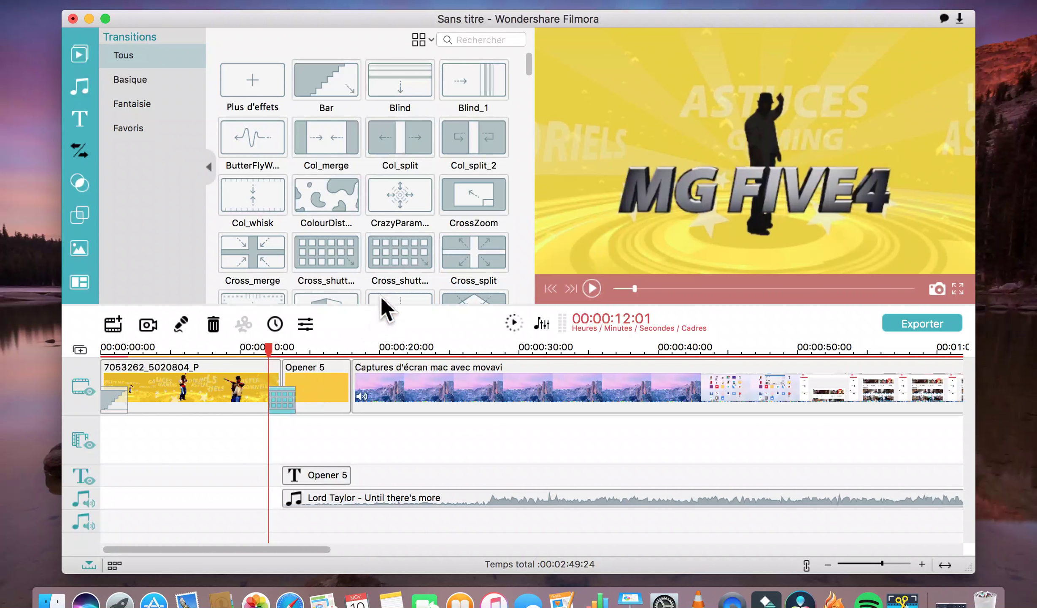
pyautogui.scroll(-3, 404, 287)
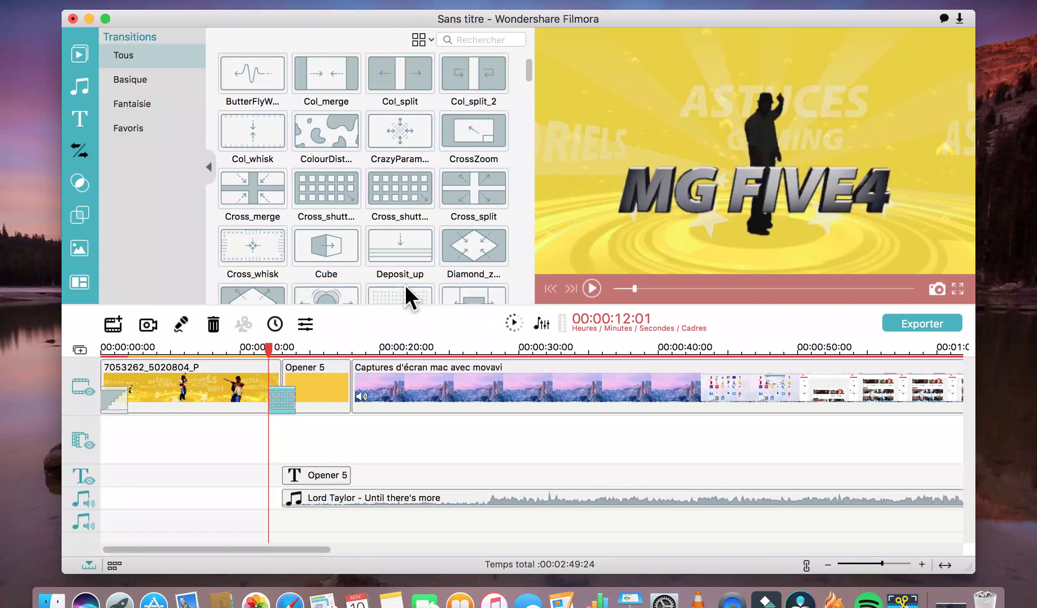
pyautogui.moveTo(477, 137); pyautogui.dragTo(355, 400)
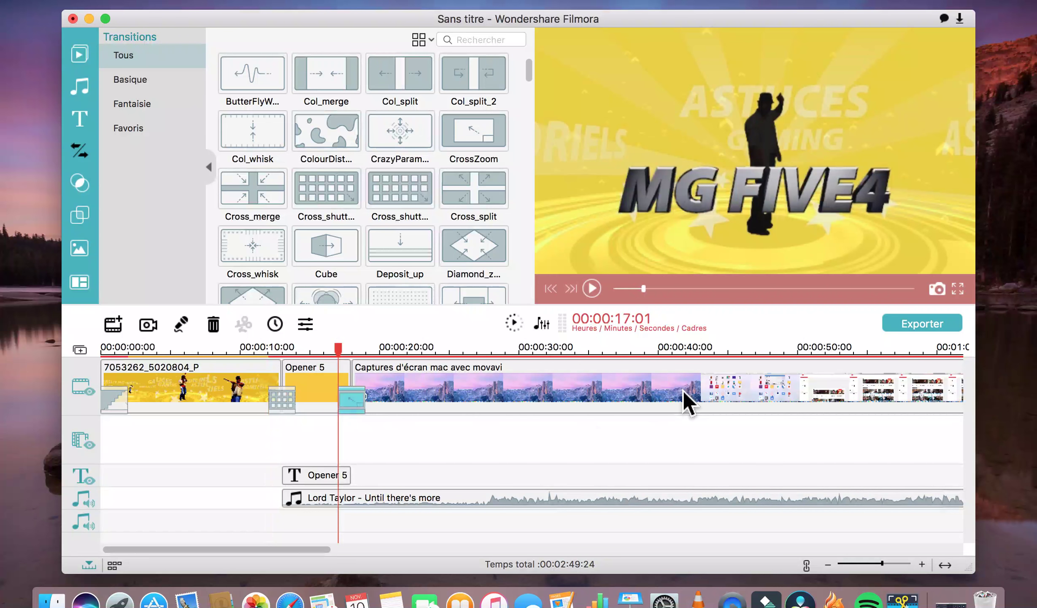
# Place a cross-shutter transition between the screen-capture clip and "Opener 11", and the Cube transition at the end of "Opener 11".
pyautogui.hscroll(10, 683, 389)
pyautogui.hscroll(15, 684, 390)
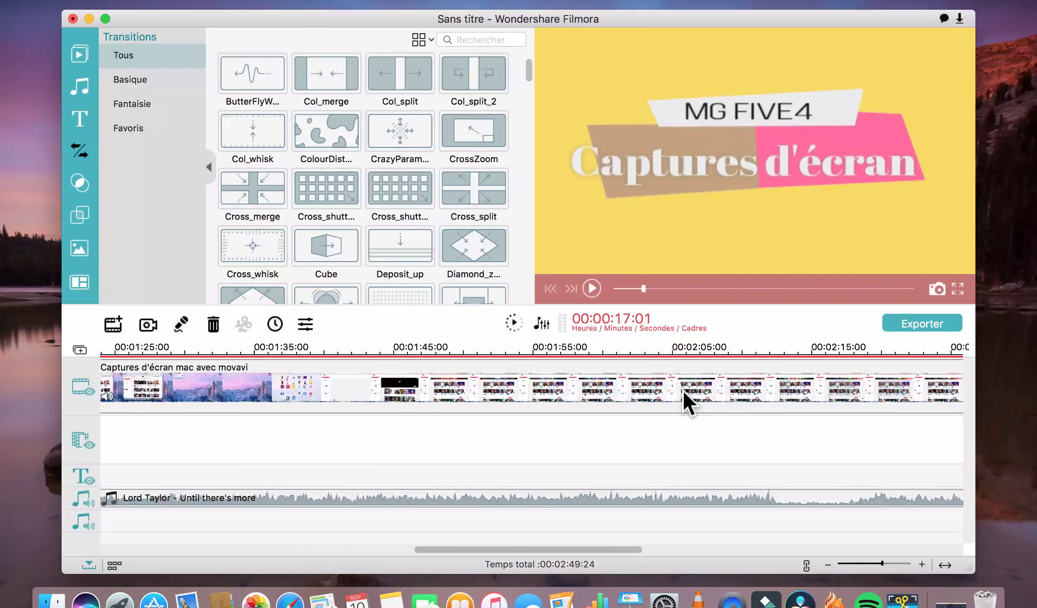
pyautogui.hscroll(5, 684, 390)
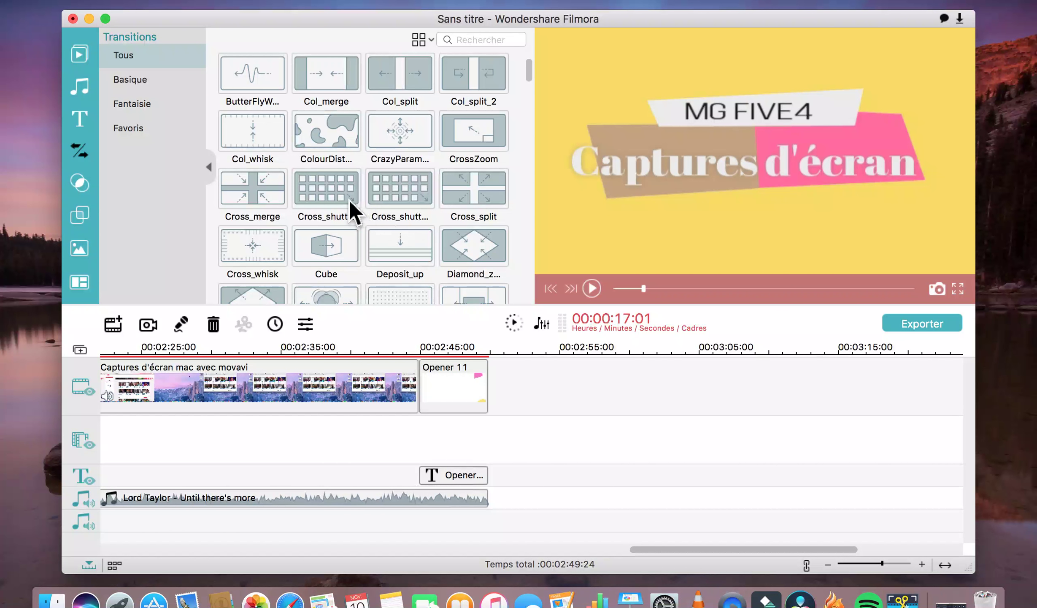
pyautogui.moveTo(402, 327); pyautogui.dragTo(415, 397)
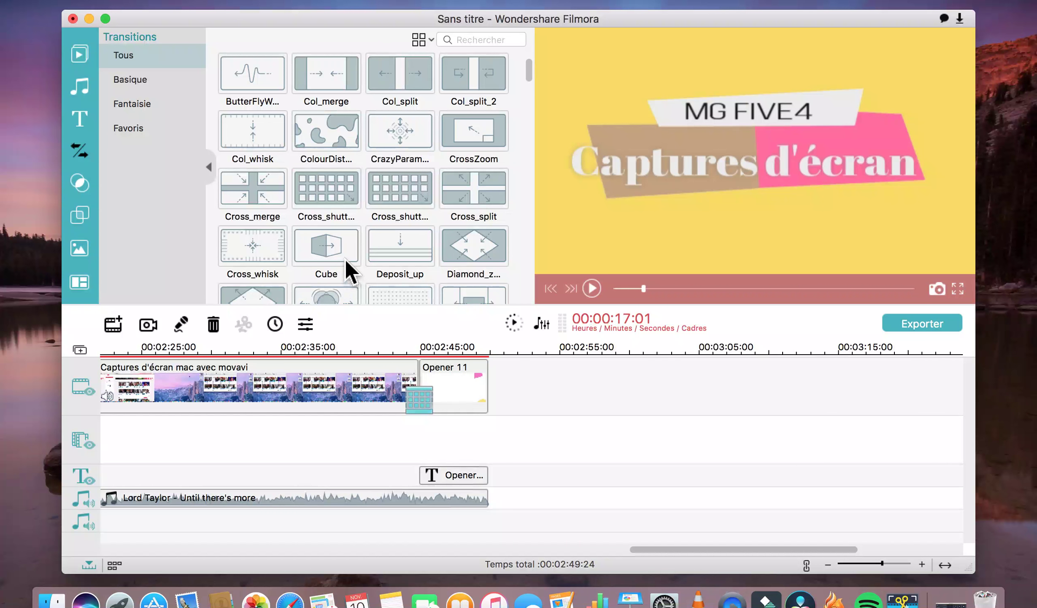
pyautogui.moveTo(348, 259); pyautogui.dragTo(482, 406)
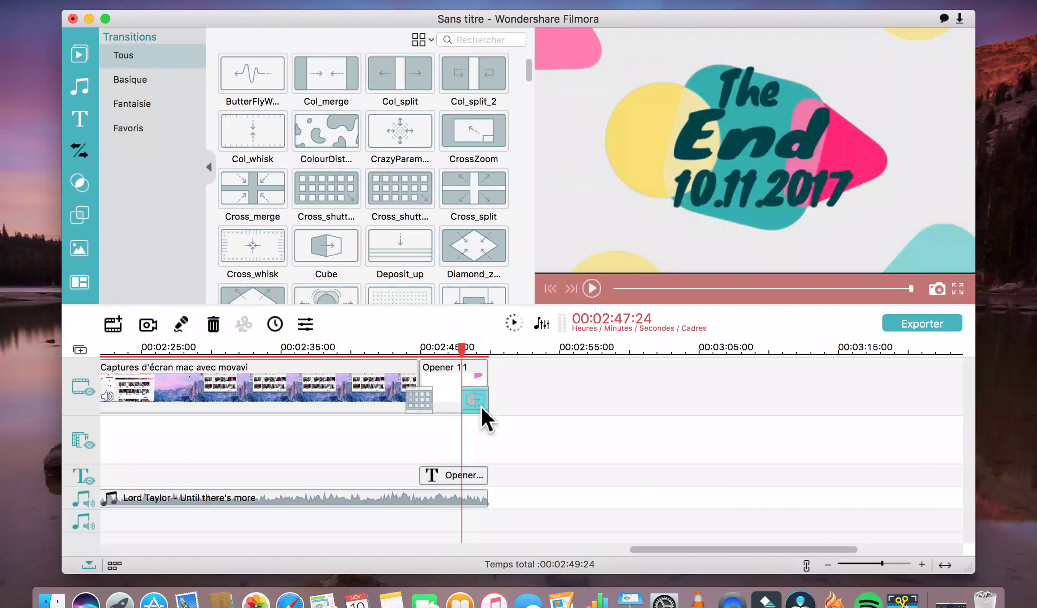
# Return to the start of the video and fine-tune the Lord Taylor track's volume in its audio settings.
pyautogui.click(595, 293)
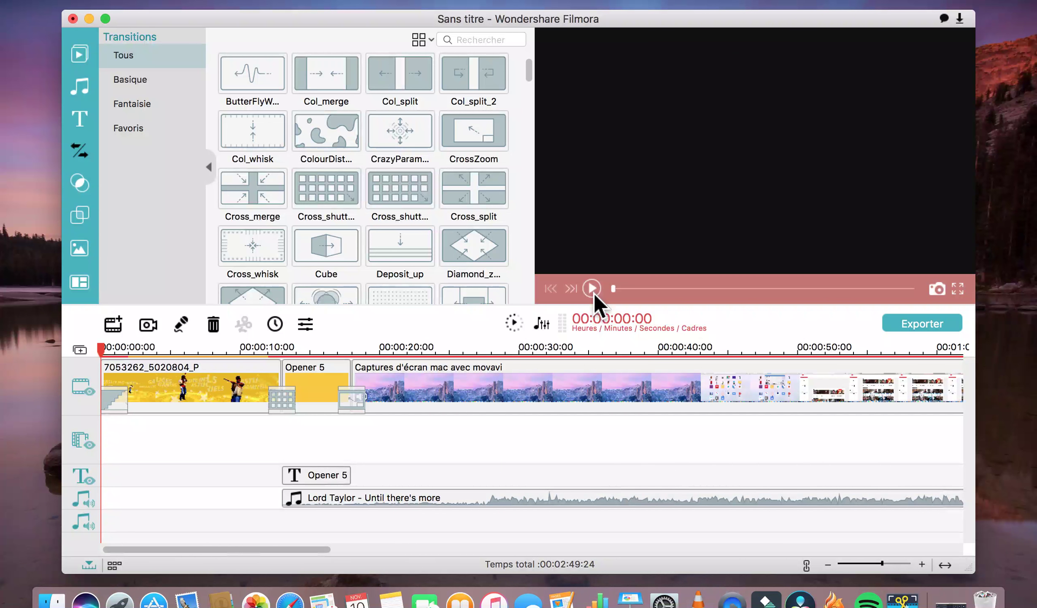
pyautogui.click(506, 501)
pyautogui.press('Down')
pyautogui.rightClick(505, 499)
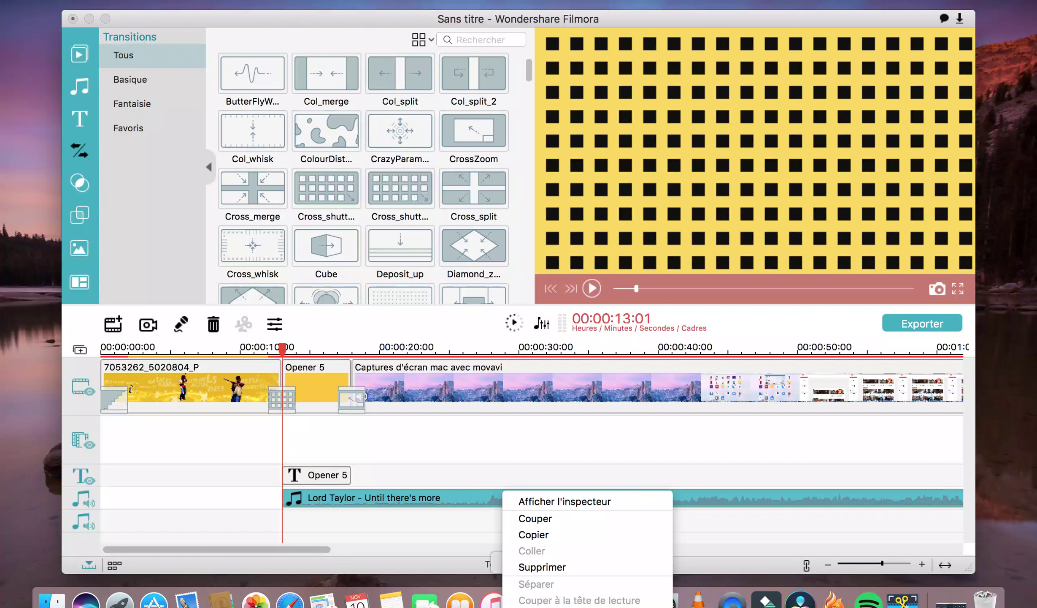
pyautogui.click(564, 501)
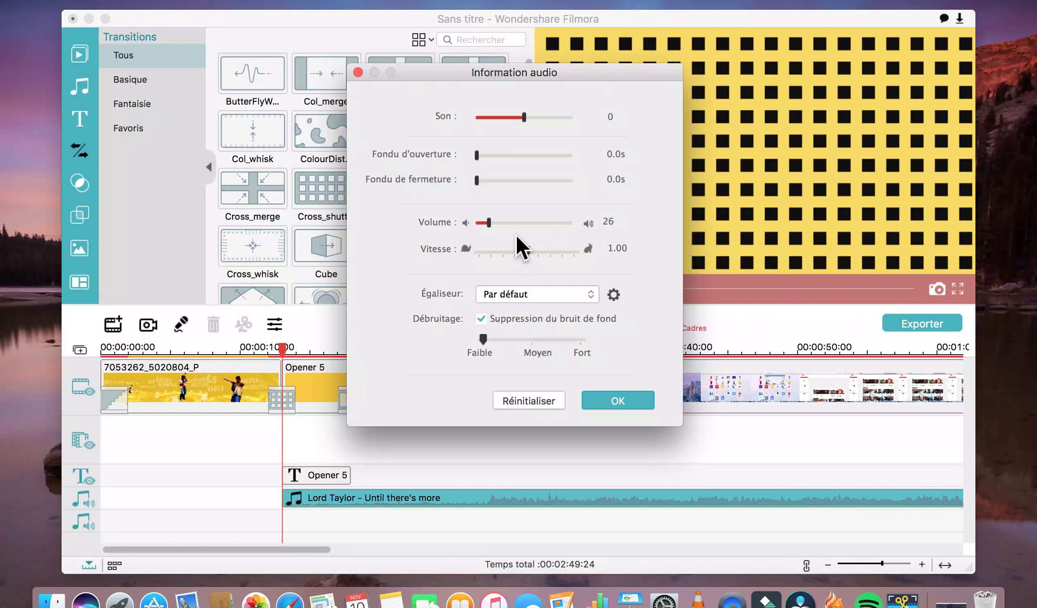
pyautogui.moveTo(493, 226); pyautogui.dragTo(489, 225)
pyautogui.click(612, 403)
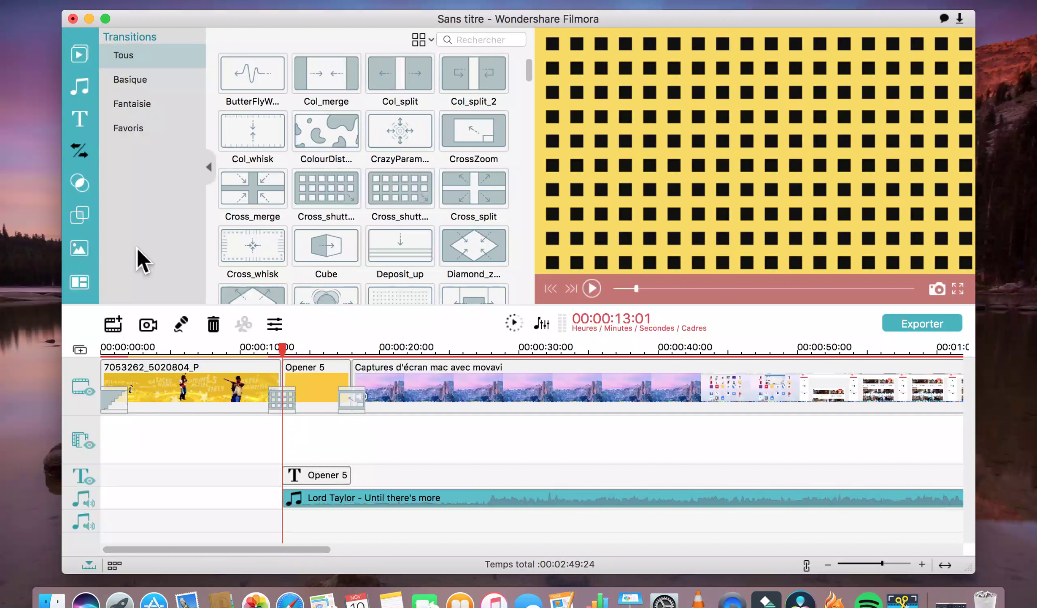
# Add the "Let's Go!" travel element to the overlay track at about 40 seconds, below the screen-capture clip.
pyautogui.click(85, 249)
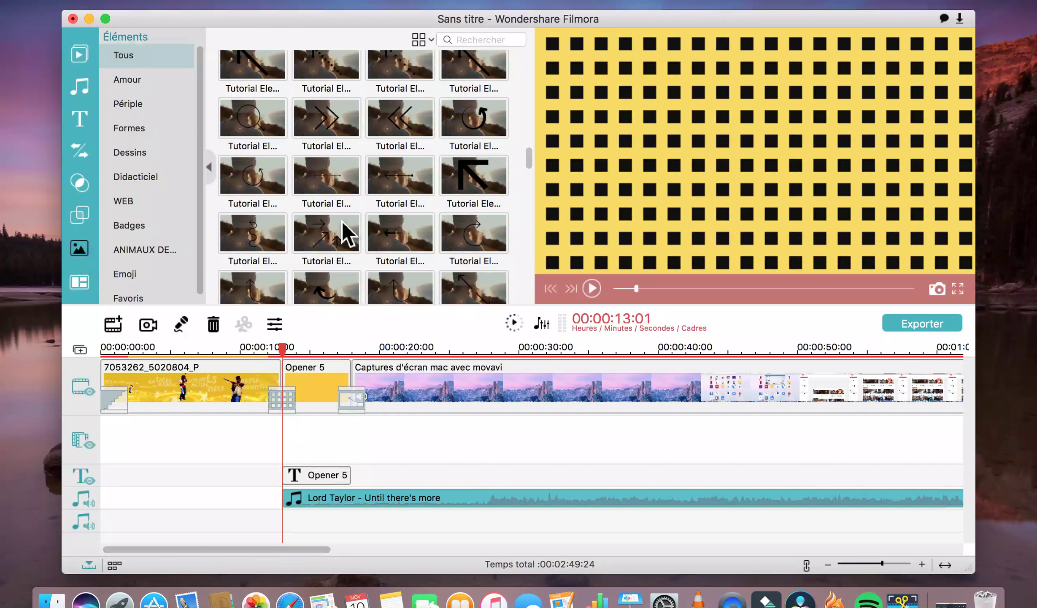
pyautogui.scroll(3, 393, 202)
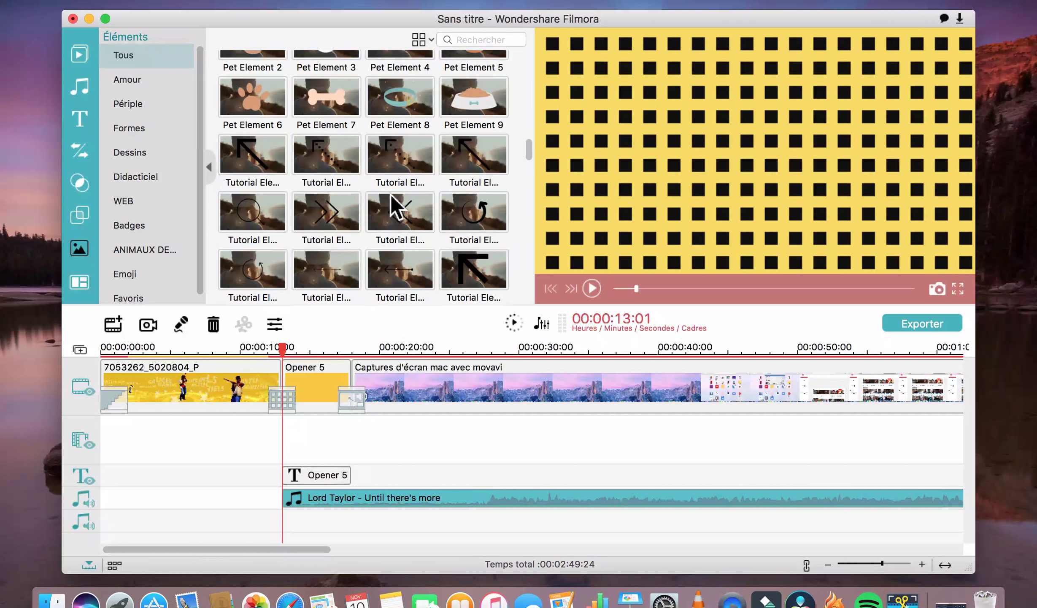
pyautogui.scroll(5, 391, 195)
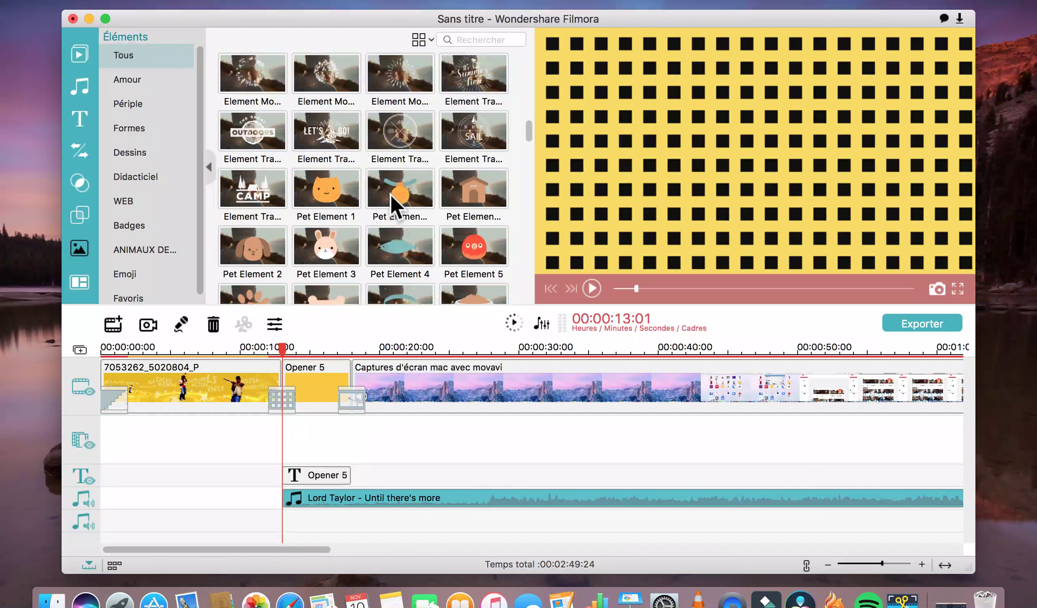
pyautogui.click(341, 137)
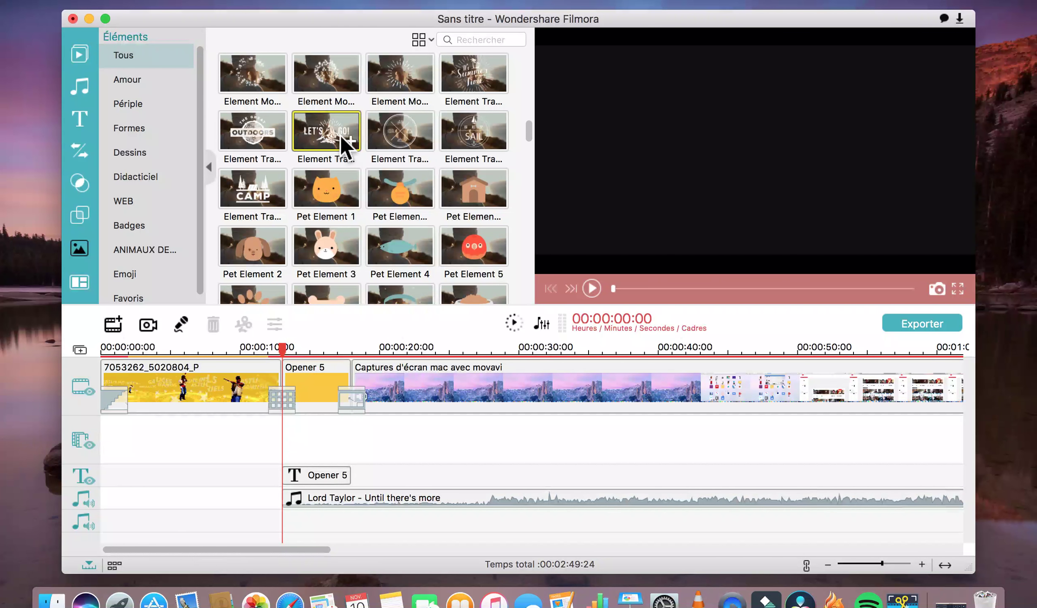
pyautogui.moveTo(340, 134); pyautogui.dragTo(667, 441)
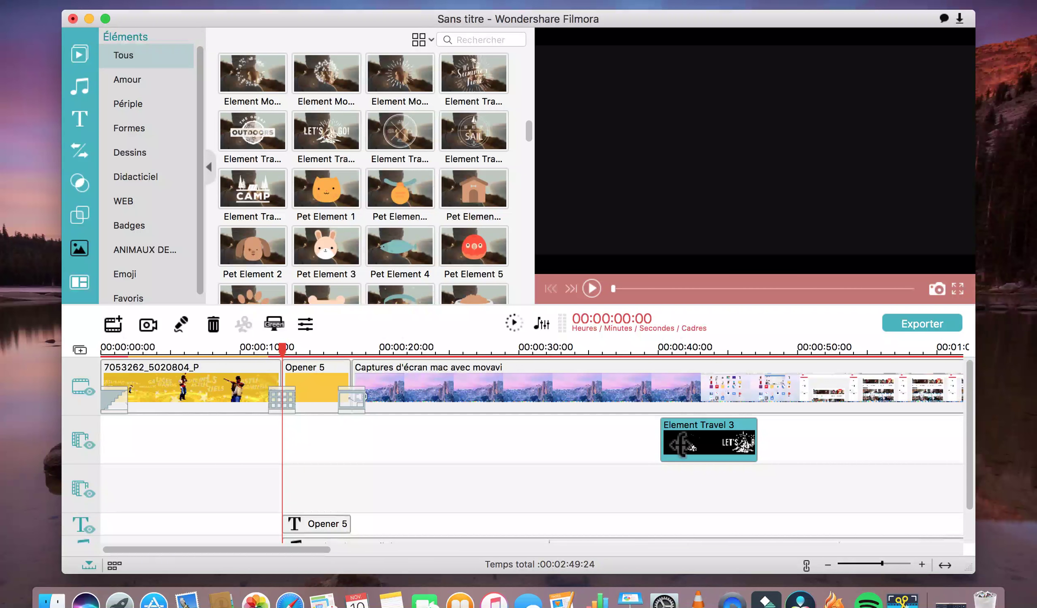
# Trim both ends of the "Let's Go!" element so it runs from 00:00:41:05 to about 00:00:43:06.
pyautogui.click(689, 441)
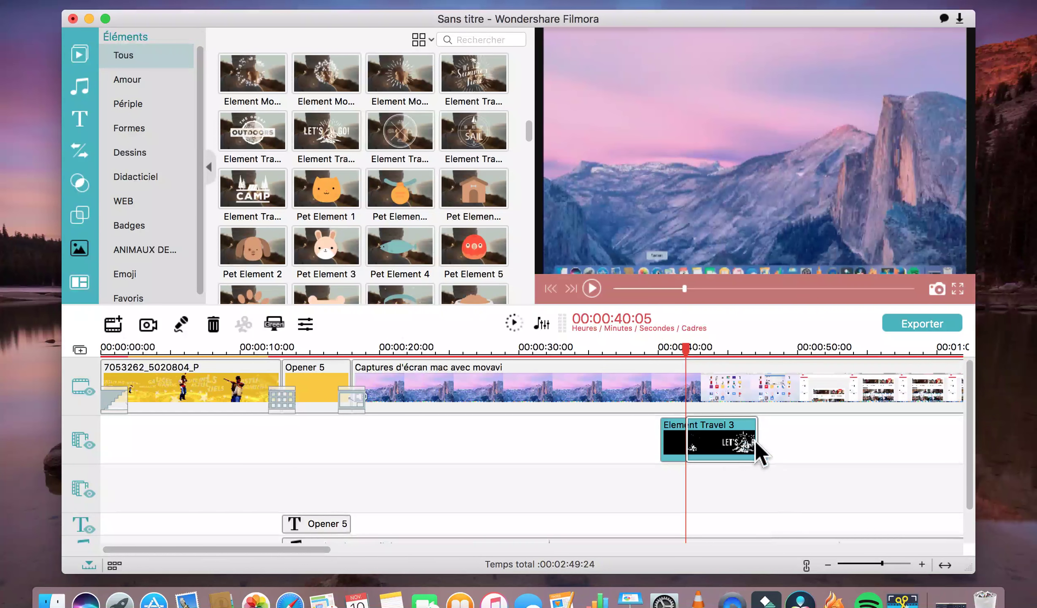
pyautogui.moveTo(756, 440); pyautogui.dragTo(726, 442)
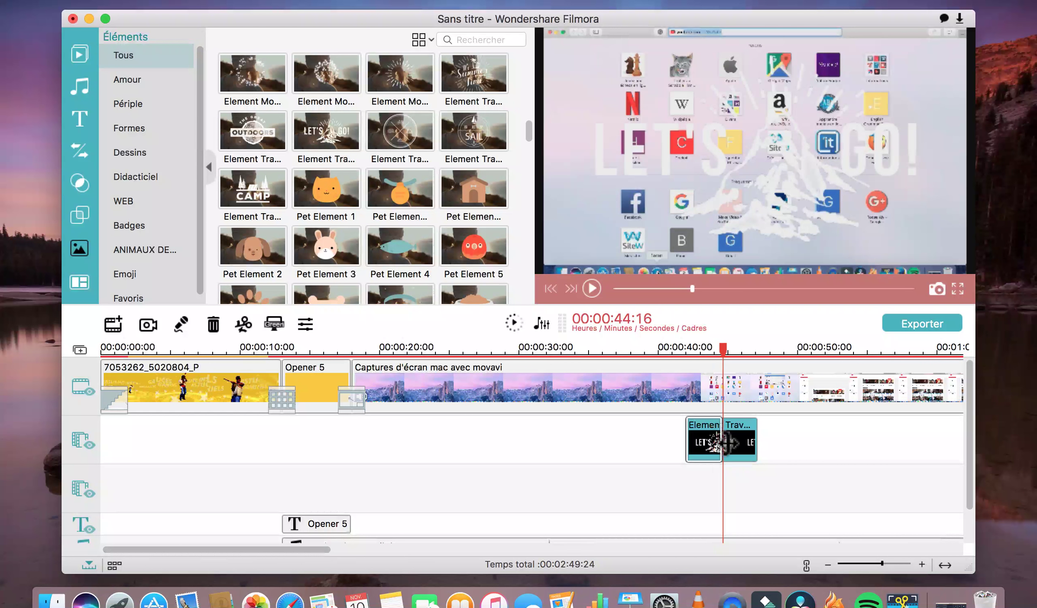
pyautogui.press('Delete')
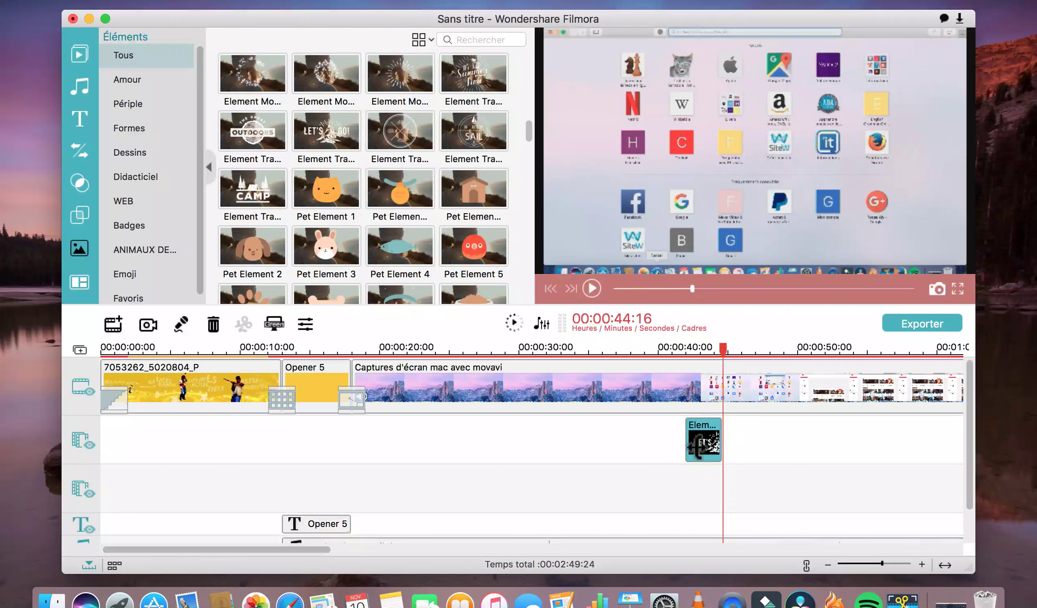
pyautogui.moveTo(694, 444); pyautogui.dragTo(678, 441)
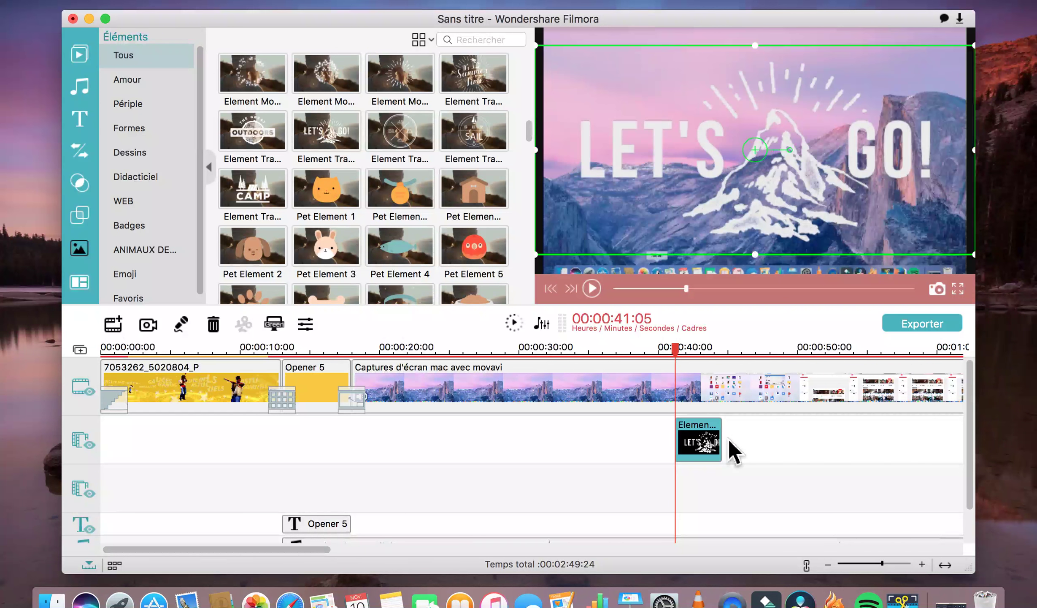
pyautogui.moveTo(724, 442); pyautogui.dragTo(710, 439)
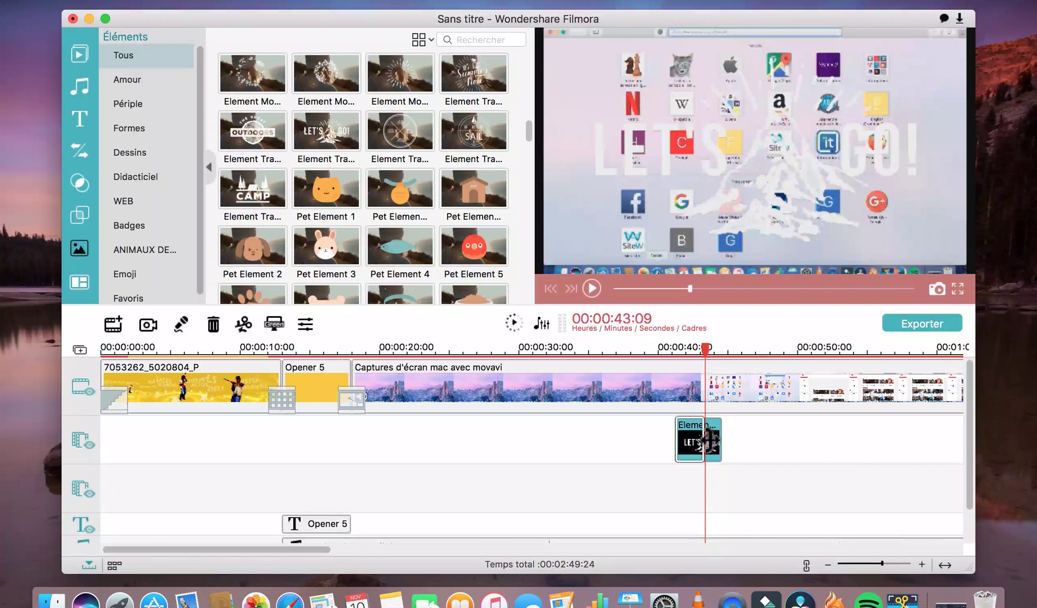
pyautogui.moveTo(711, 440); pyautogui.dragTo(707, 435)
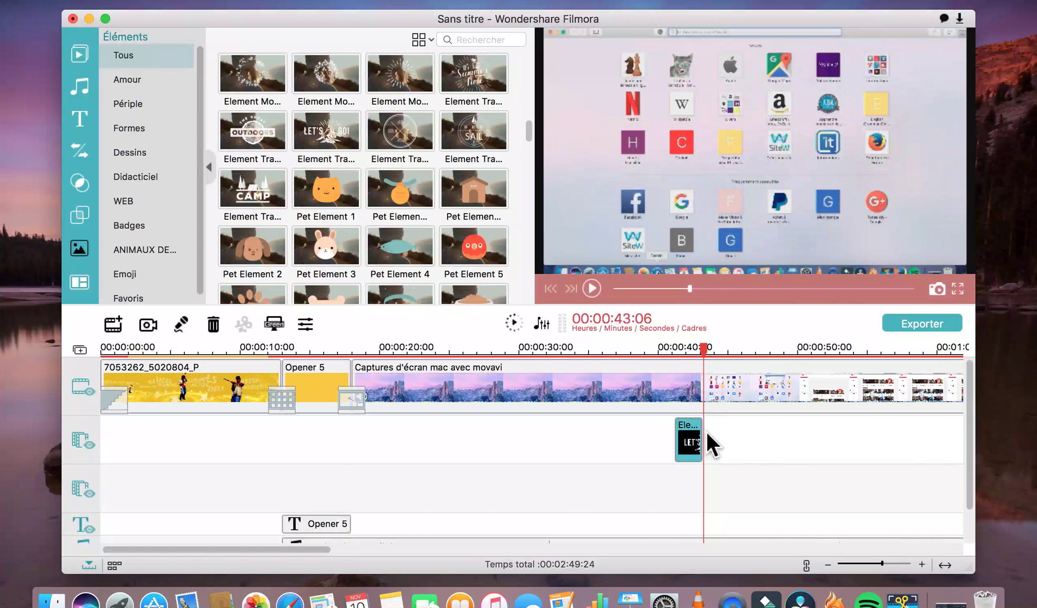
# Play the video from just before the "Let's Go!" element to preview the overlay.
pyautogui.moveTo(660, 363); pyautogui.dragTo(644, 359)
pyautogui.click(592, 289)
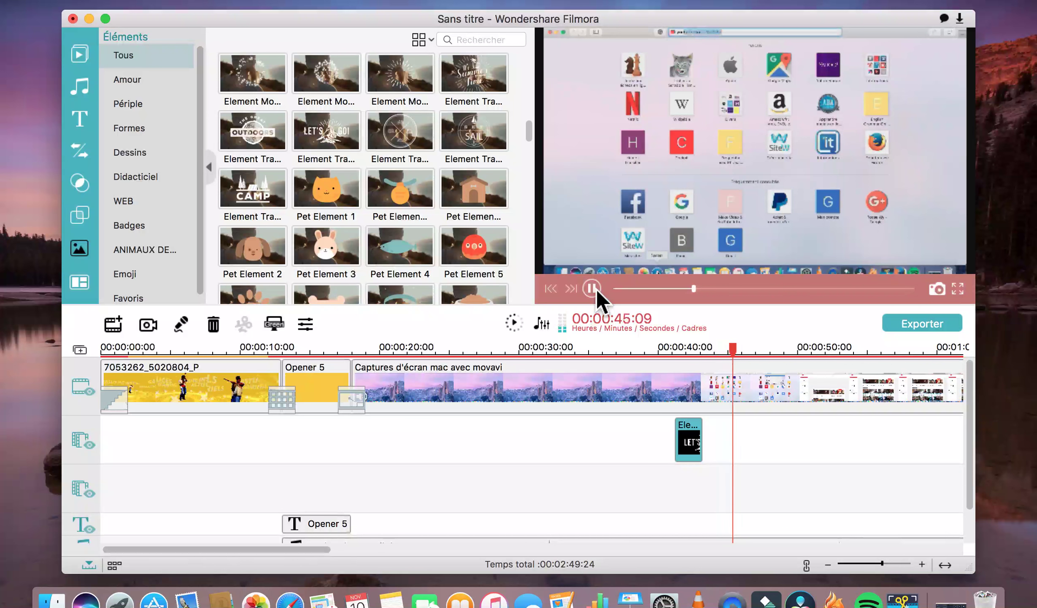
# Stop the playback and review the rest of the timeline up to the Opener 11 closing title.
pyautogui.click(593, 288)
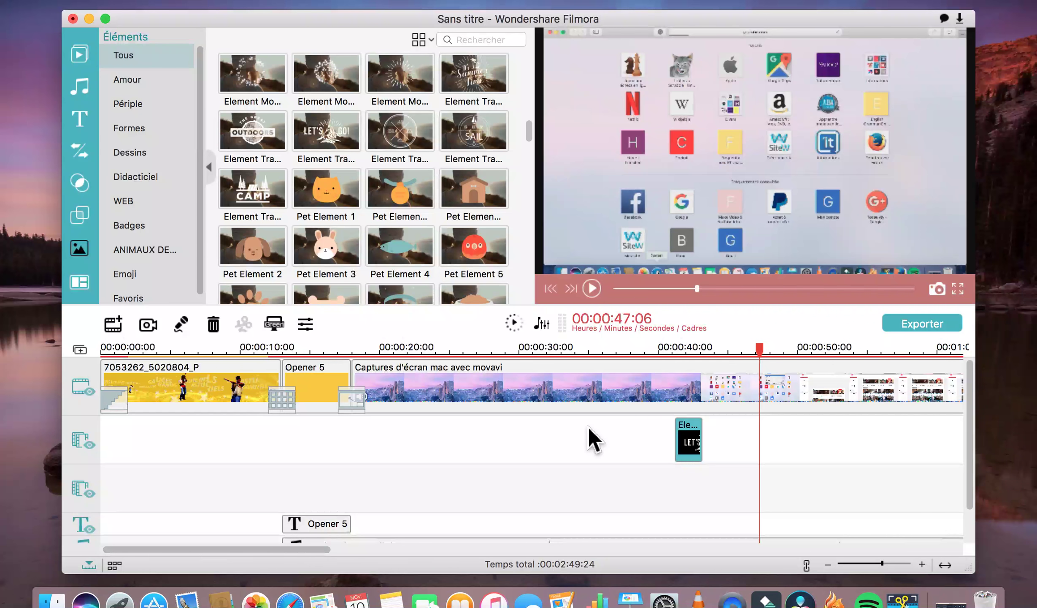
pyautogui.hscroll(1, 592, 439)
pyautogui.hscroll(15, 592, 439)
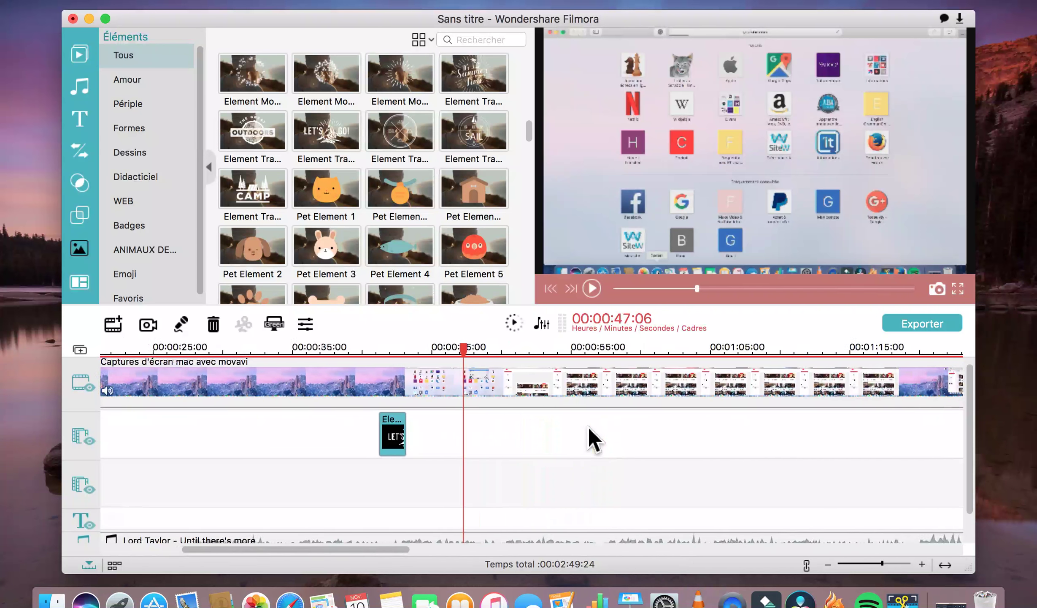
pyautogui.hscroll(16, 593, 439)
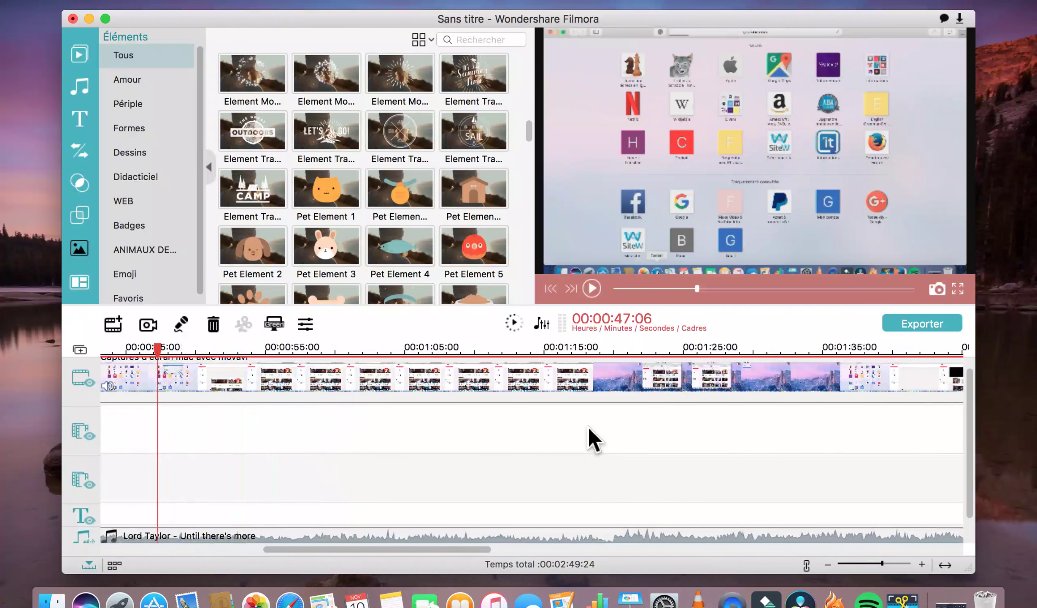
pyautogui.hscroll(20, 593, 439)
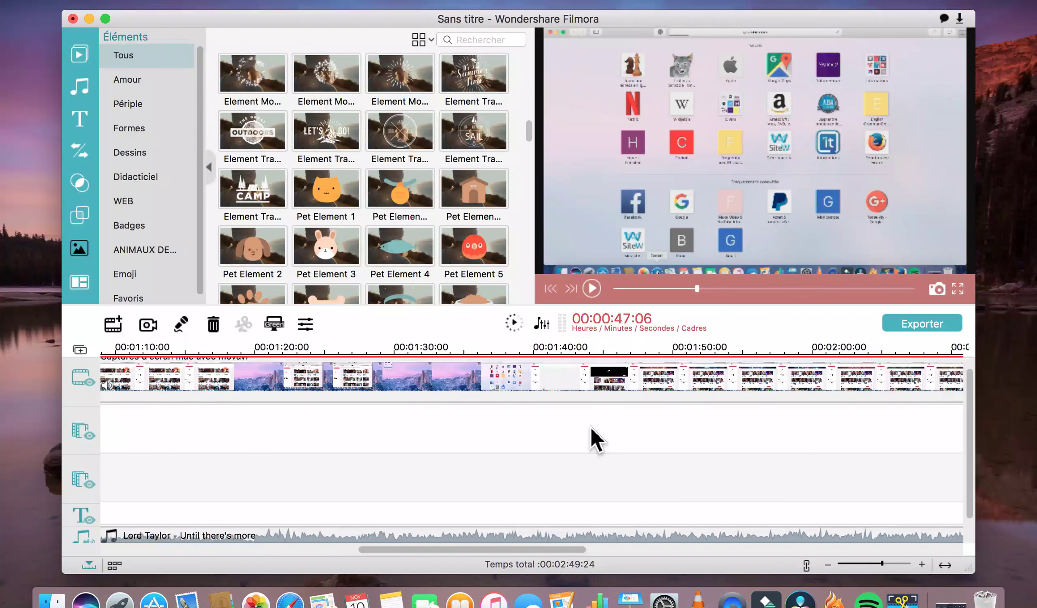
pyautogui.hscroll(20, 593, 439)
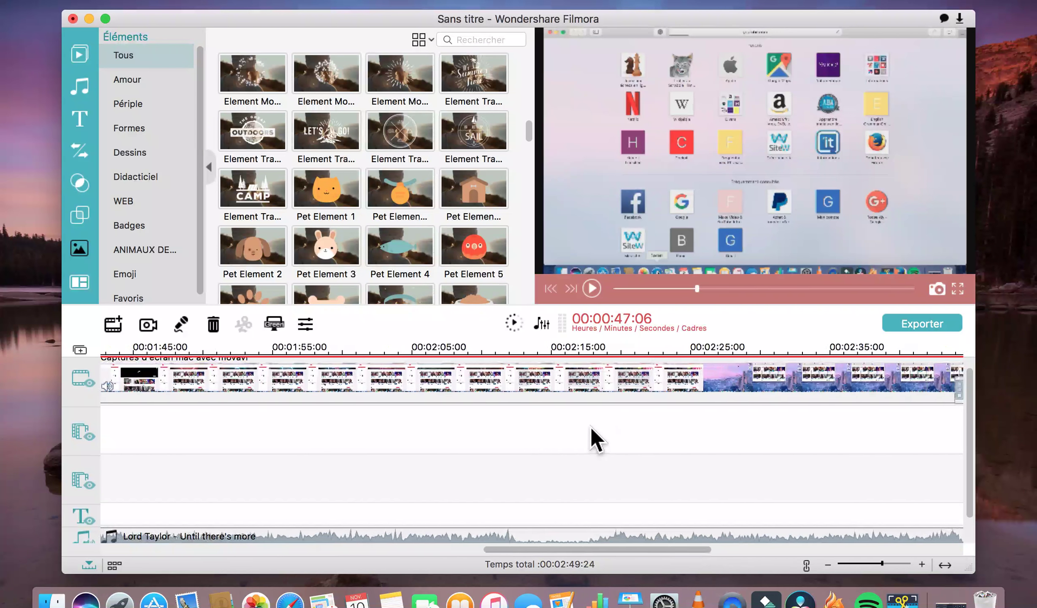
pyautogui.hscroll(12, 593, 439)
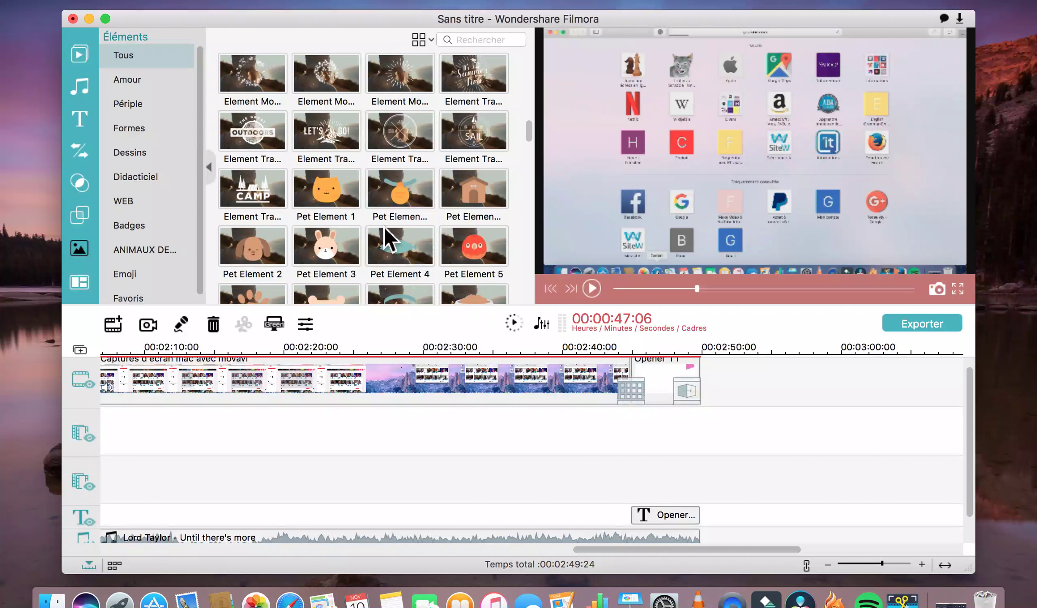
# Browse the pet, tutorial arrow and web icon elements in the elements library.
pyautogui.scroll(-4, 386, 229)
pyautogui.scroll(-7, 387, 237)
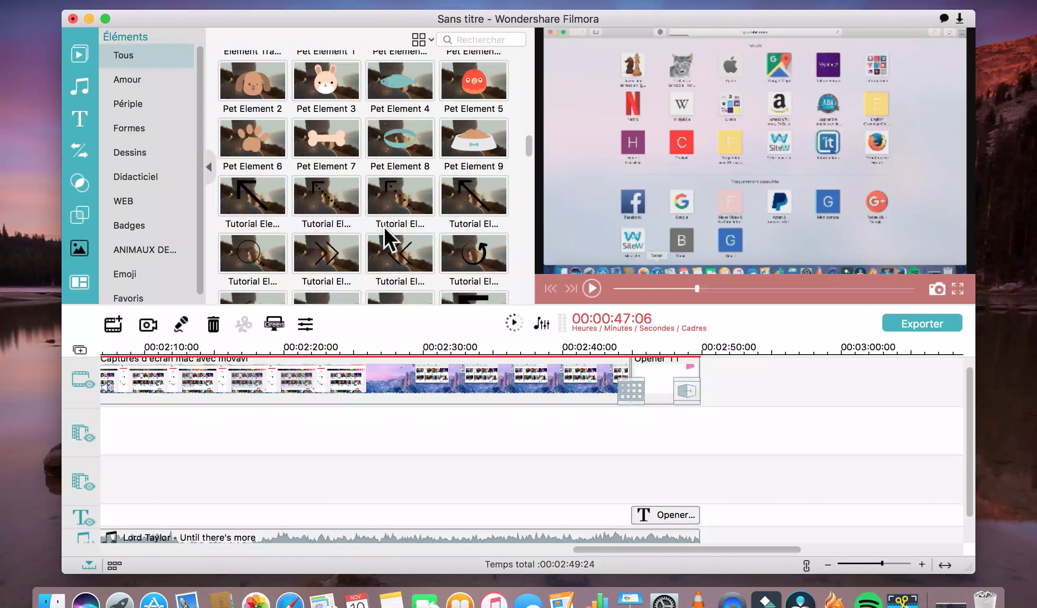
pyautogui.scroll(-9, 385, 229)
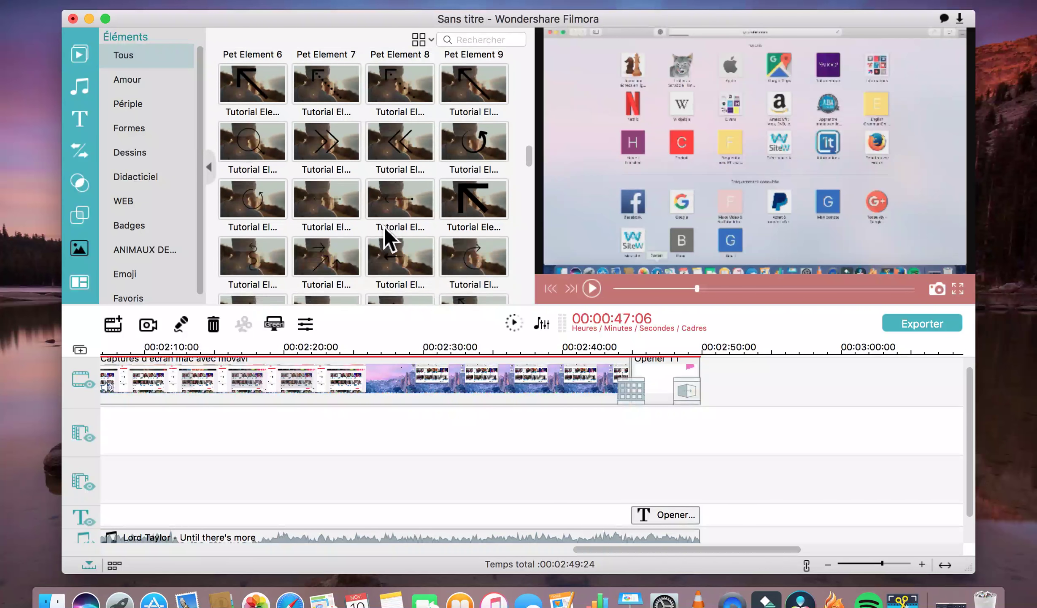
pyautogui.scroll(-9, 386, 236)
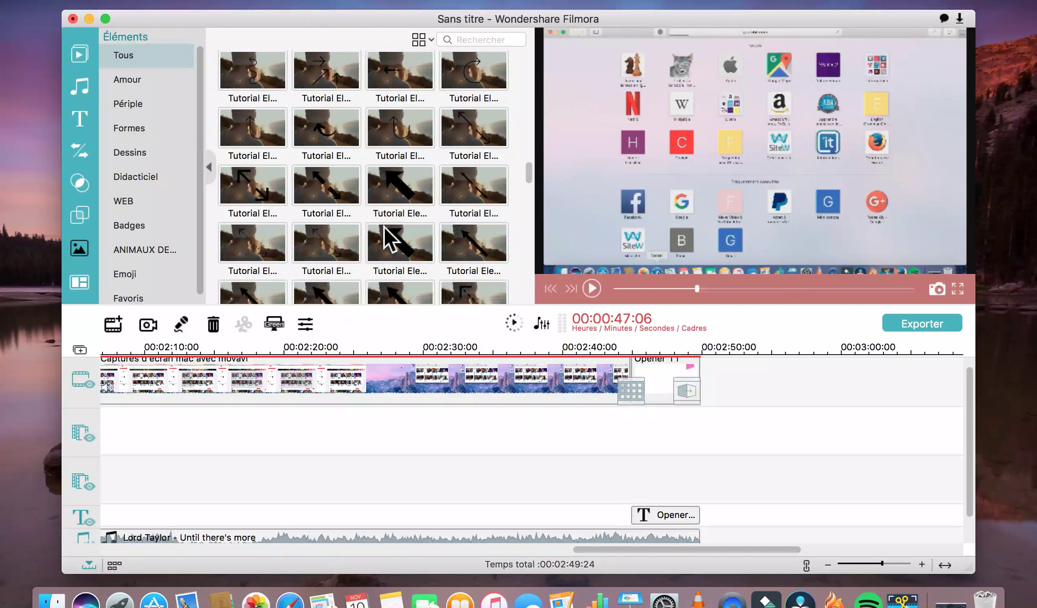
pyautogui.scroll(-7, 388, 238)
pyautogui.scroll(-7, 387, 238)
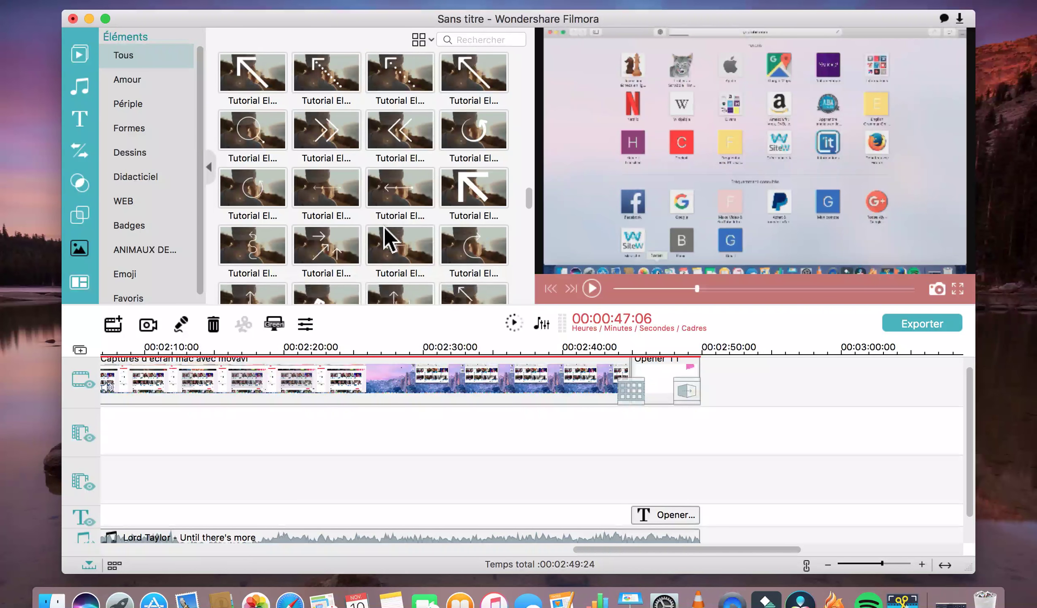
pyautogui.scroll(-6, 385, 236)
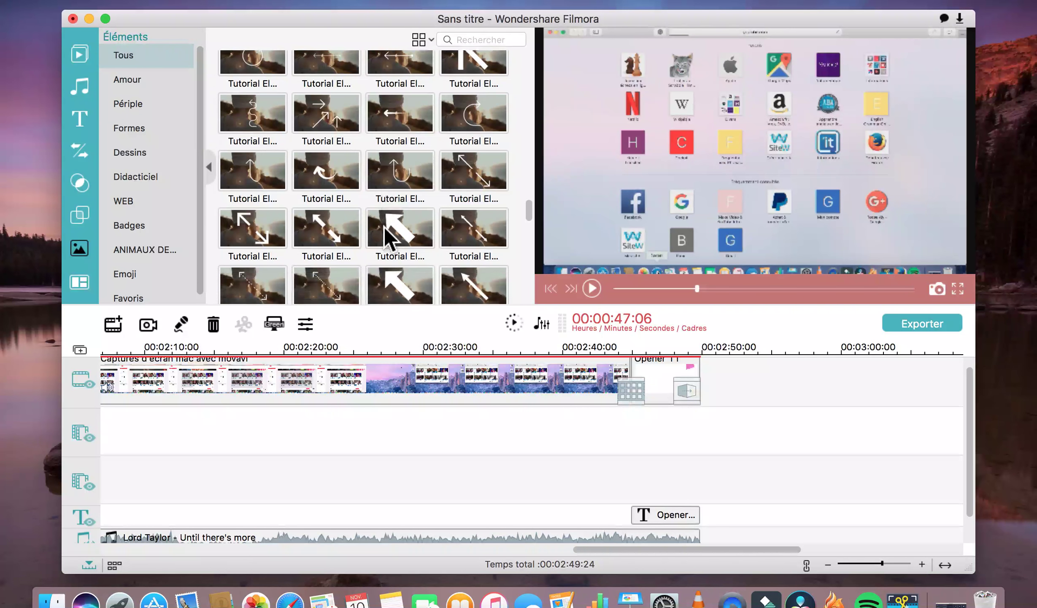
pyautogui.scroll(-6, 384, 227)
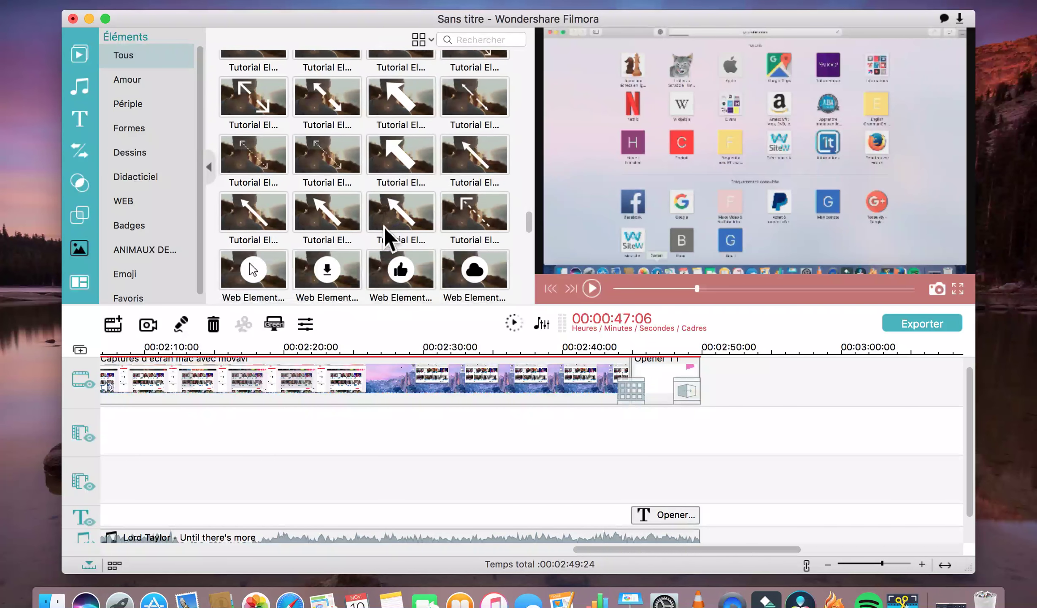
pyautogui.scroll(-7, 384, 229)
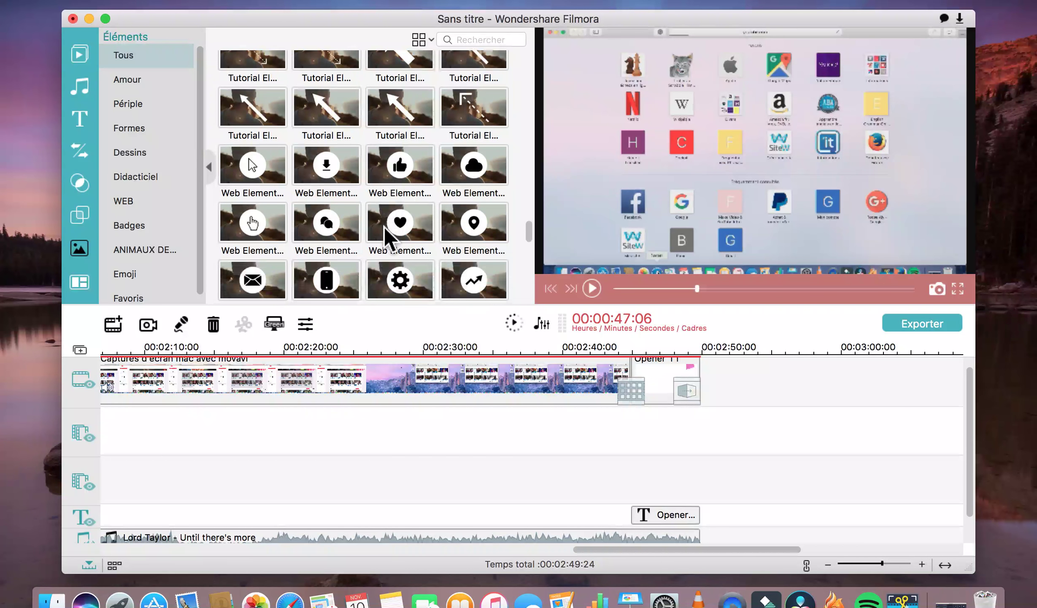
pyautogui.scroll(-7, 386, 237)
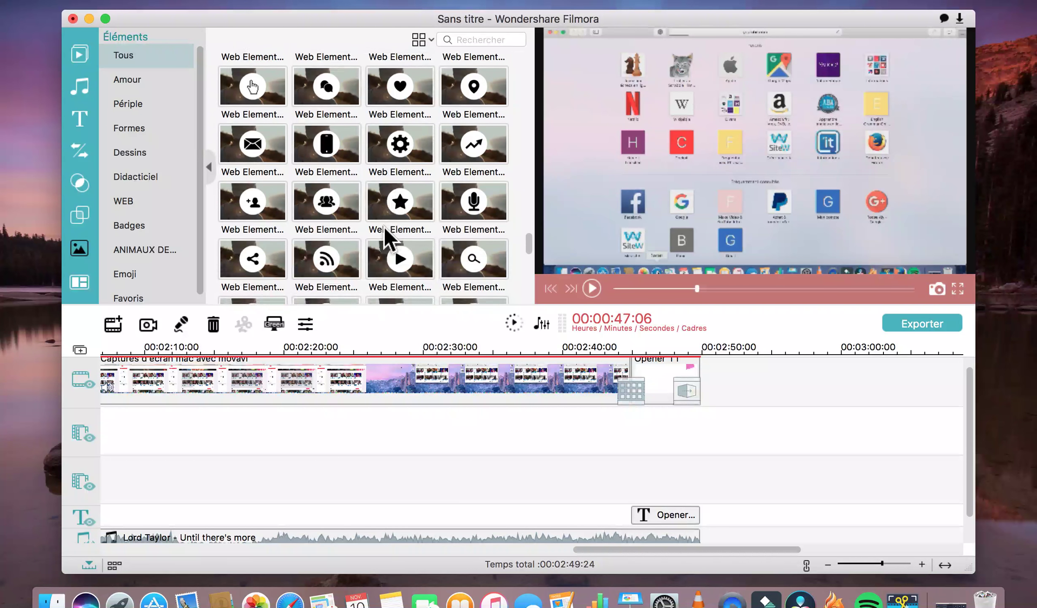
pyautogui.scroll(-8, 383, 226)
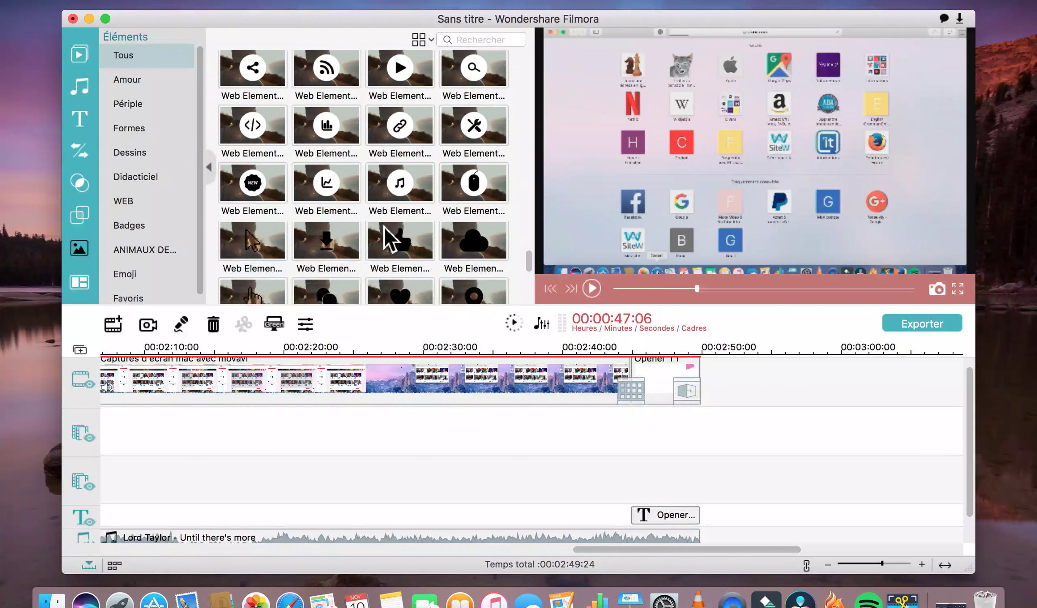
pyautogui.scroll(-7, 385, 230)
pyautogui.scroll(-3, 385, 236)
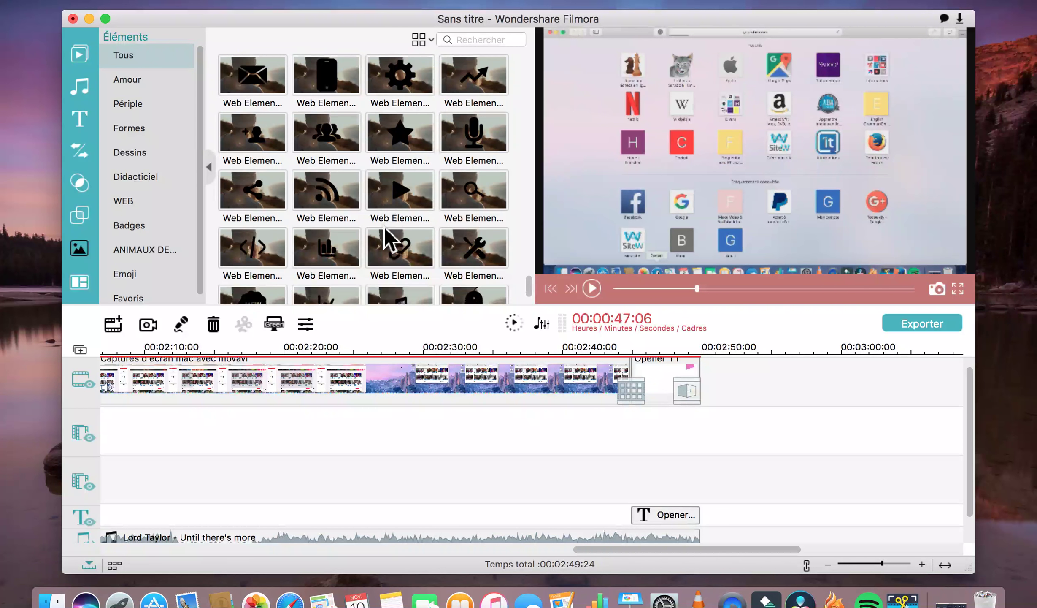
pyautogui.scroll(-1, 386, 239)
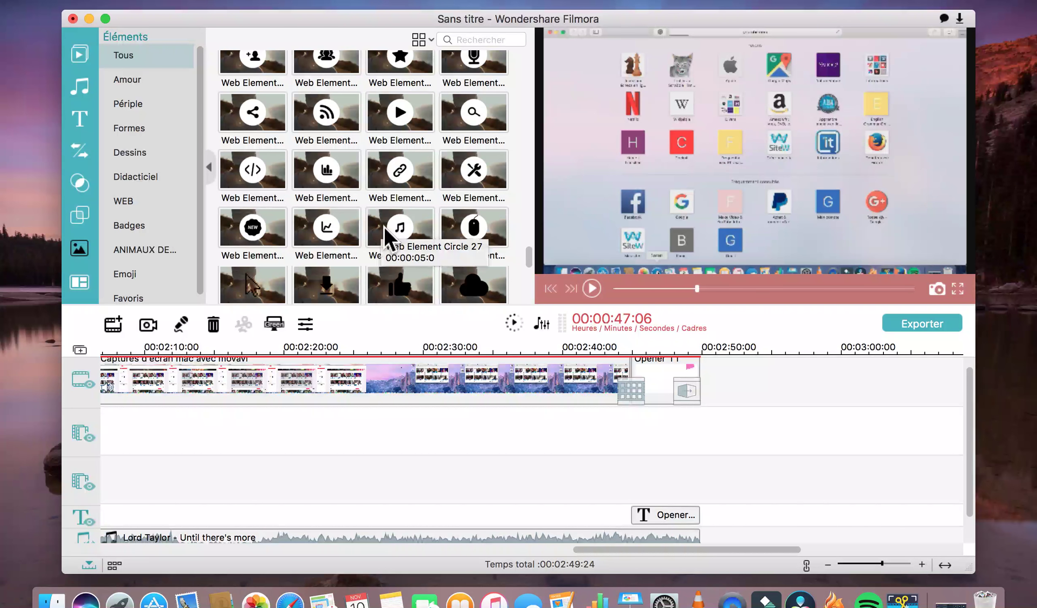
# Preview the animated web element with a black heart in a white circle.
pyautogui.scroll(3, 391, 187)
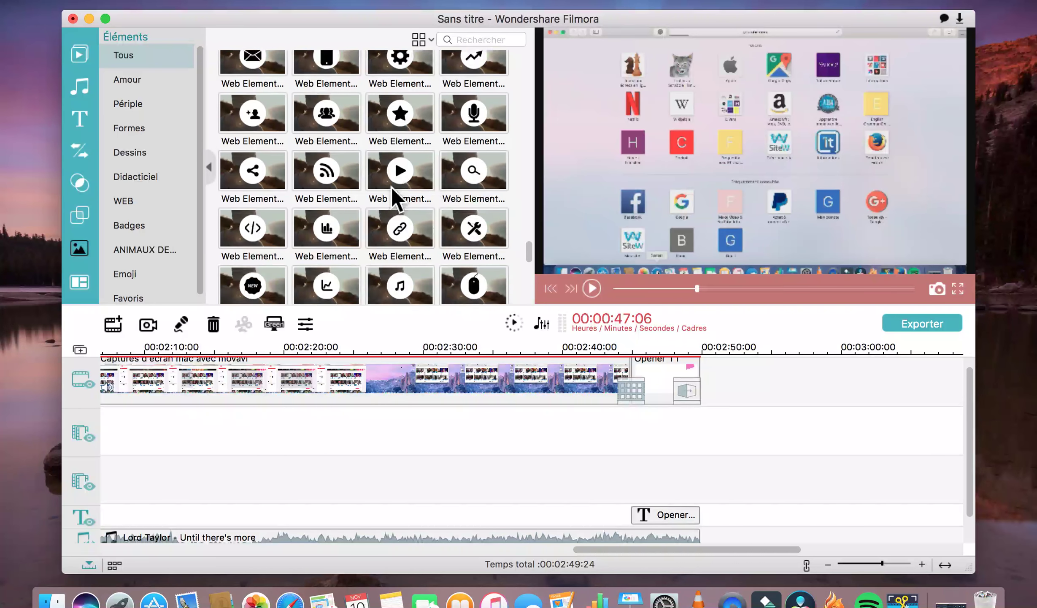
pyautogui.scroll(2, 394, 194)
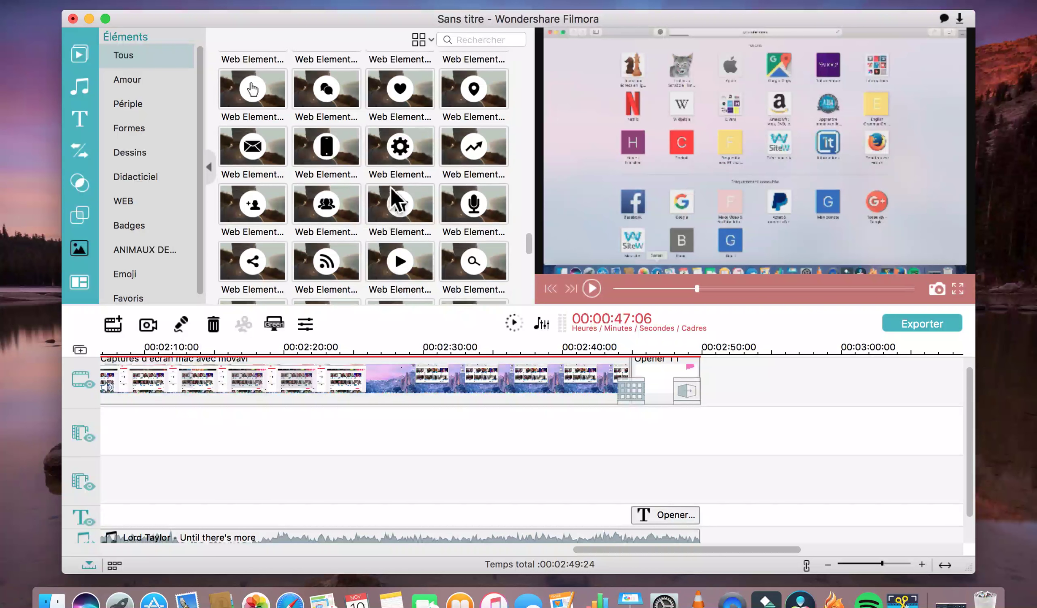
pyautogui.click(400, 99)
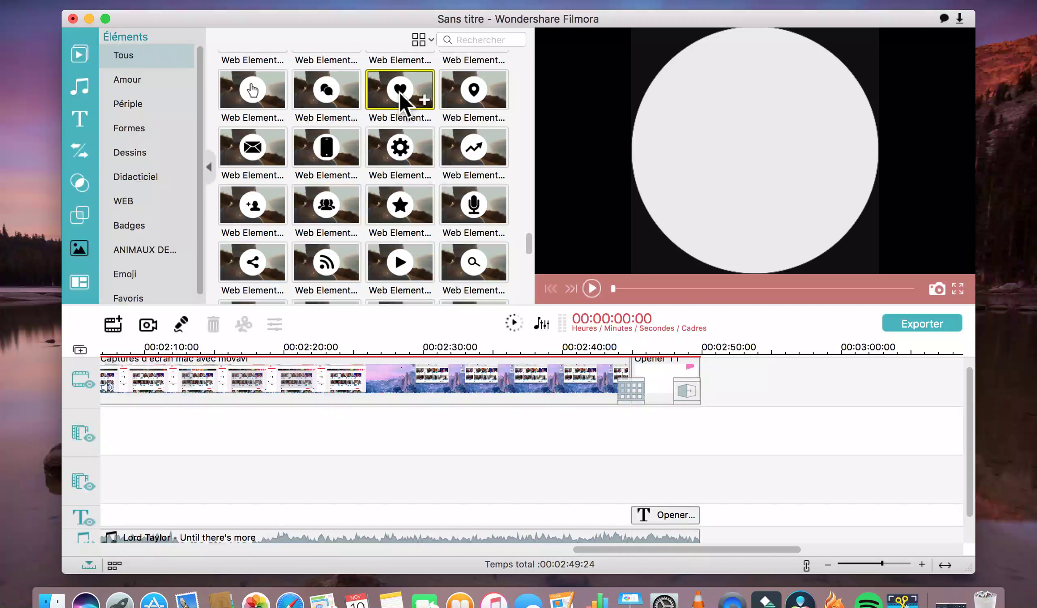
pyautogui.click(593, 289)
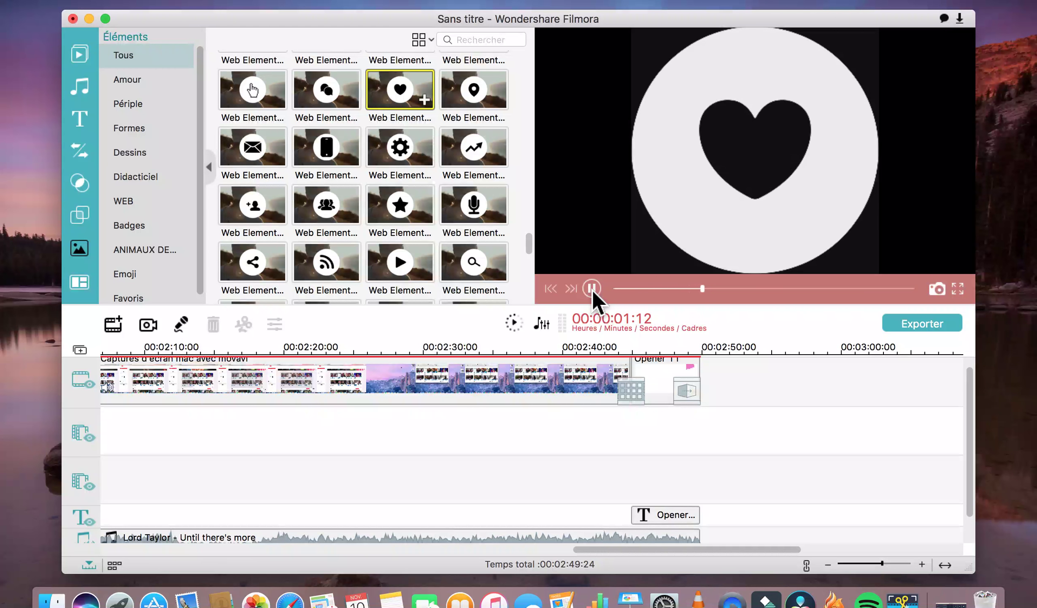
# Add the pink "LOVE" element to the overlay track at 00:02:40:16, below the end of the screen-capture clip.
pyautogui.scroll(5, 373, 186)
pyautogui.scroll(5, 374, 189)
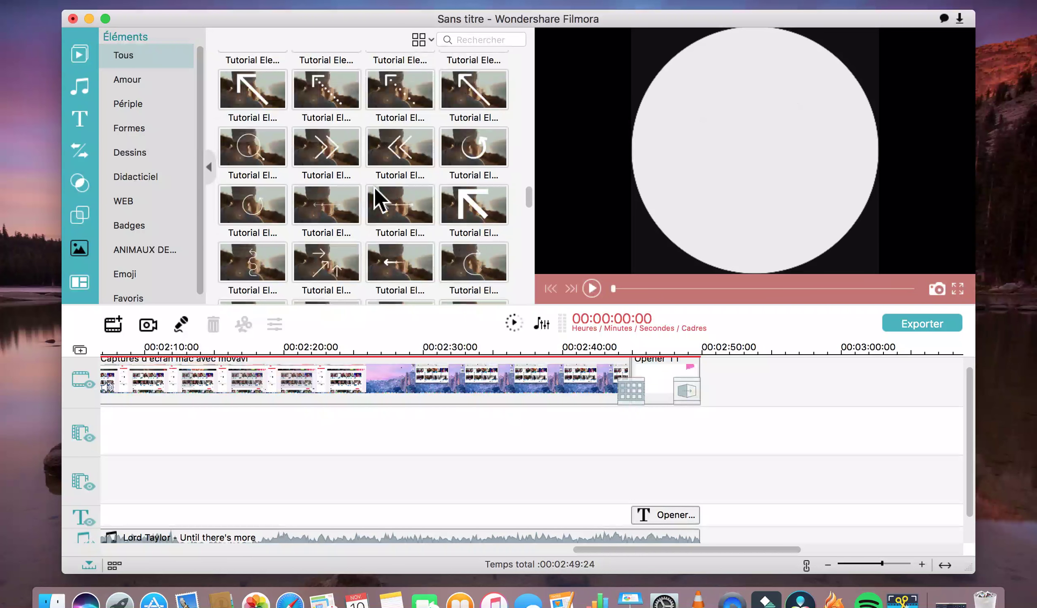
pyautogui.scroll(5, 374, 187)
pyautogui.scroll(5, 377, 199)
pyautogui.scroll(5, 373, 188)
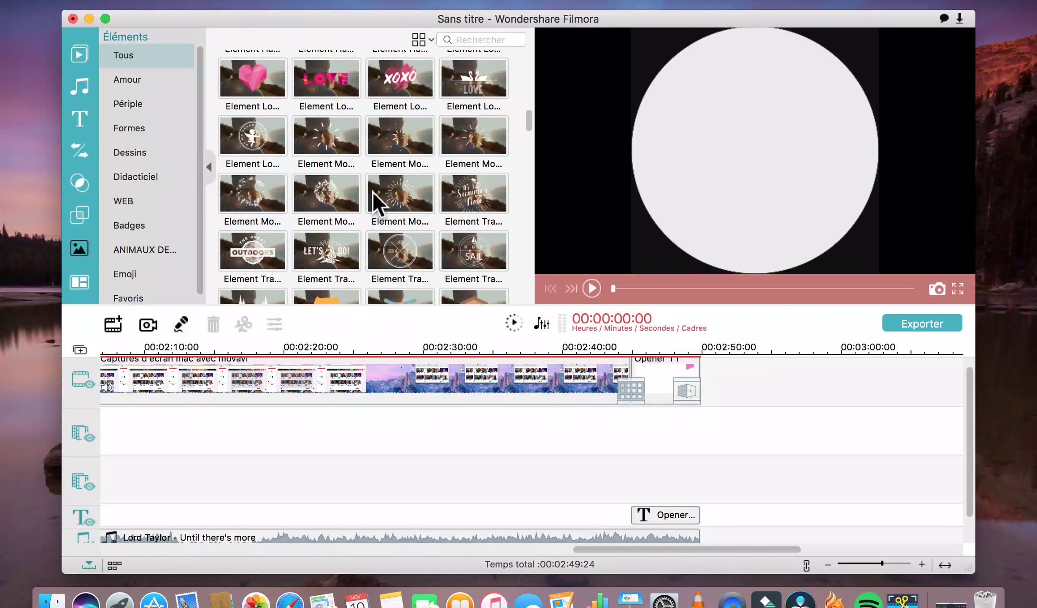
pyautogui.click(329, 78)
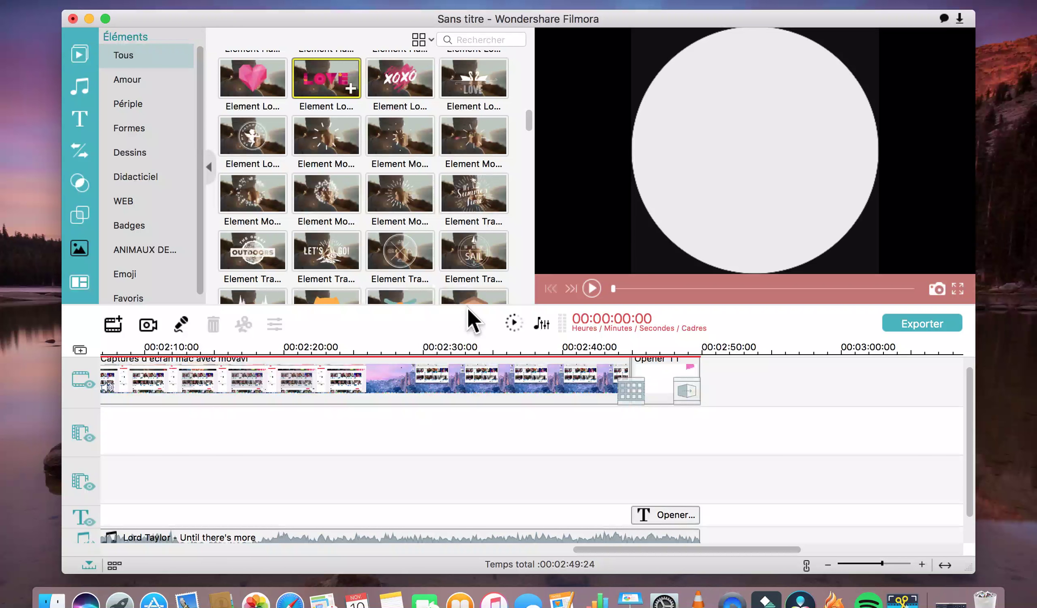
pyautogui.moveTo(463, 340); pyautogui.dragTo(574, 419)
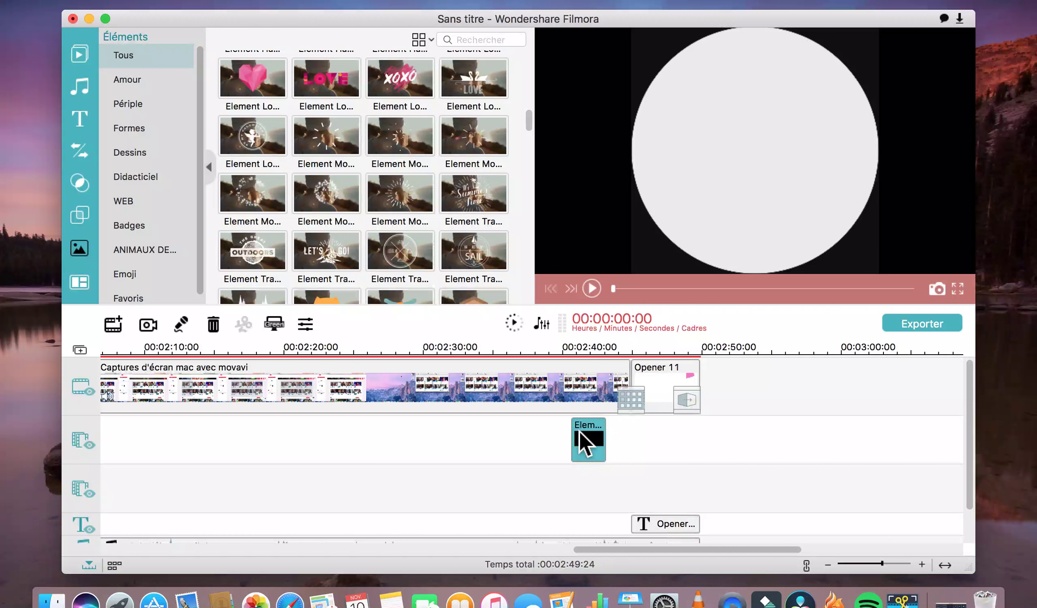
# Trim the start of the "LOVE" element to 00:02:41:11 and try to adjust its end at 00:02:43:05.
pyautogui.click(579, 430)
pyautogui.click(575, 433)
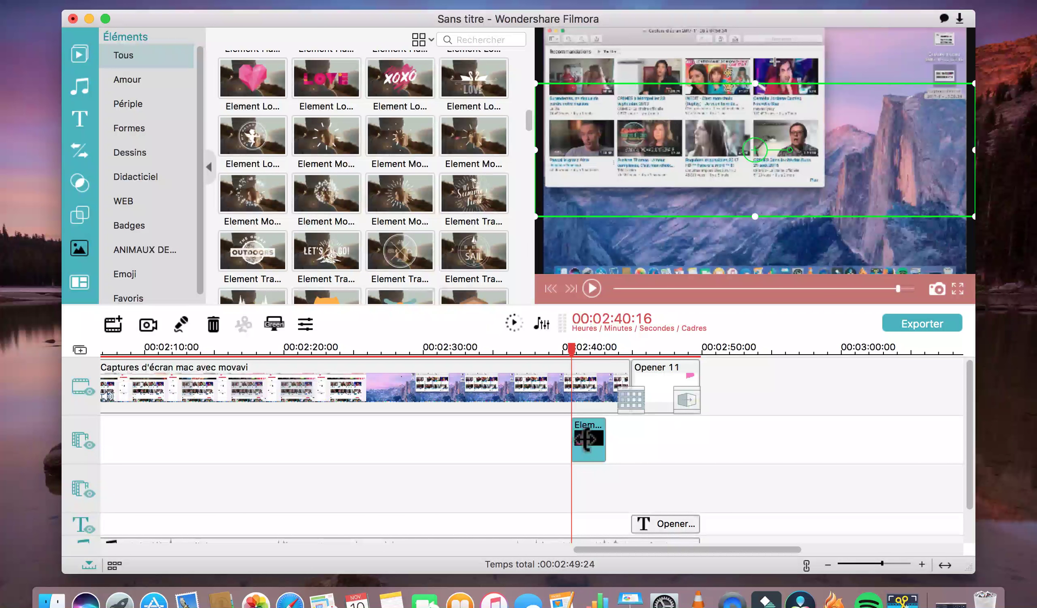
pyautogui.click(584, 439)
pyautogui.moveTo(590, 439); pyautogui.dragTo(586, 433)
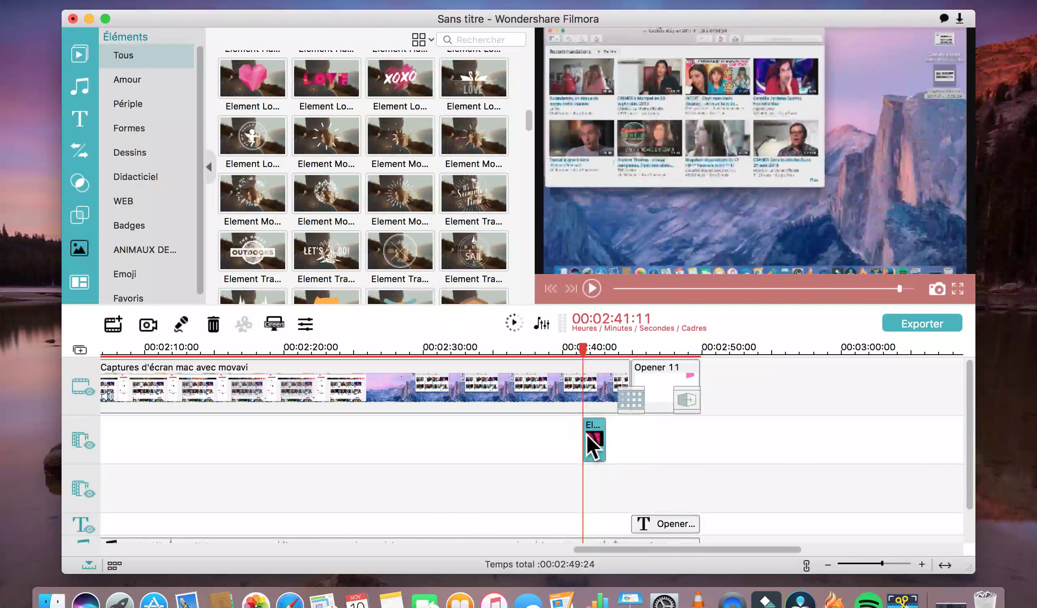
pyautogui.click(610, 440)
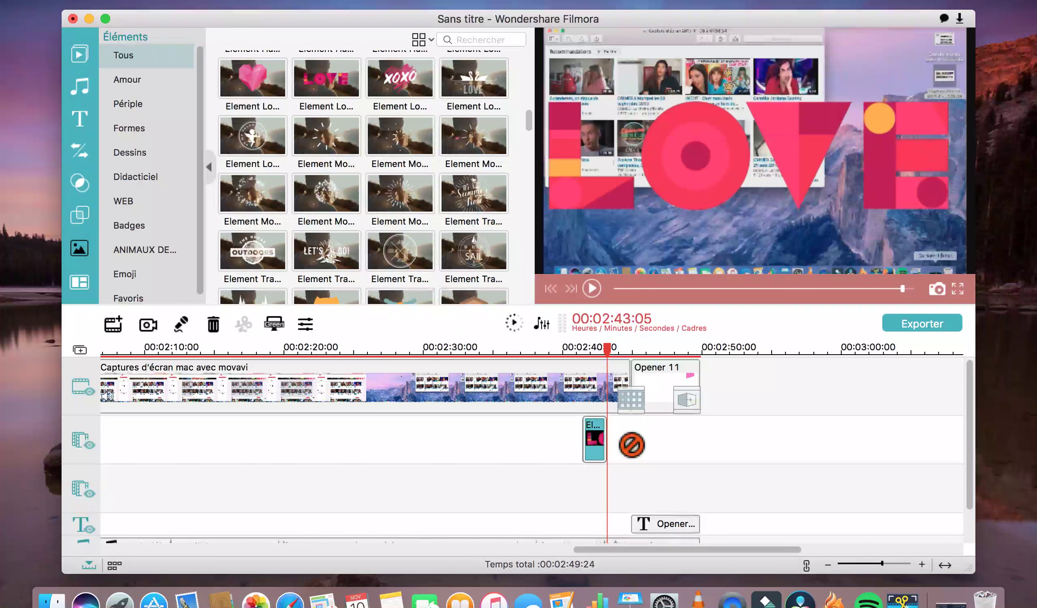
pyautogui.click(612, 437)
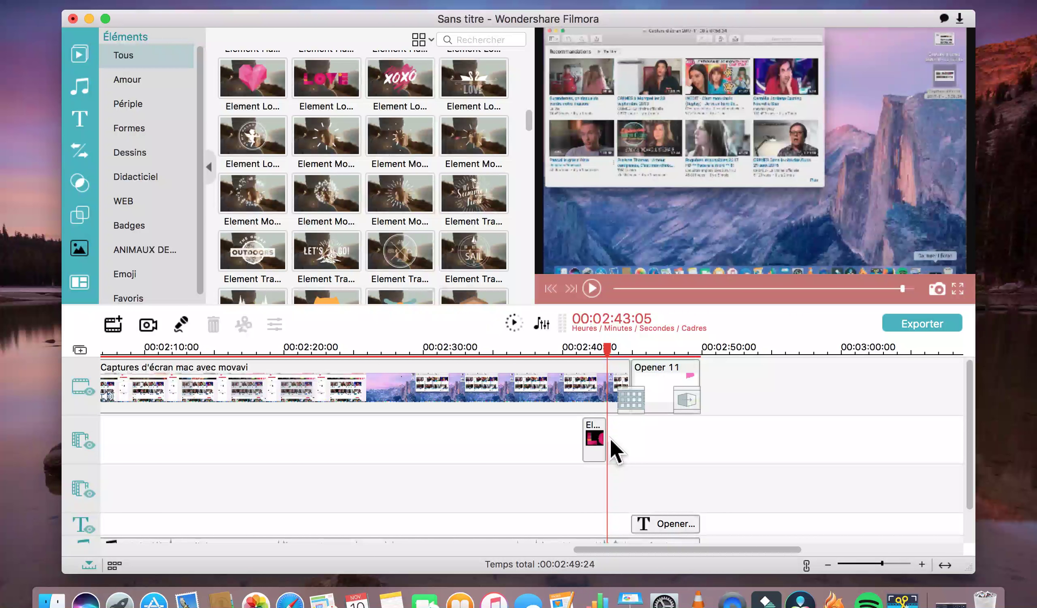
pyautogui.click(608, 439)
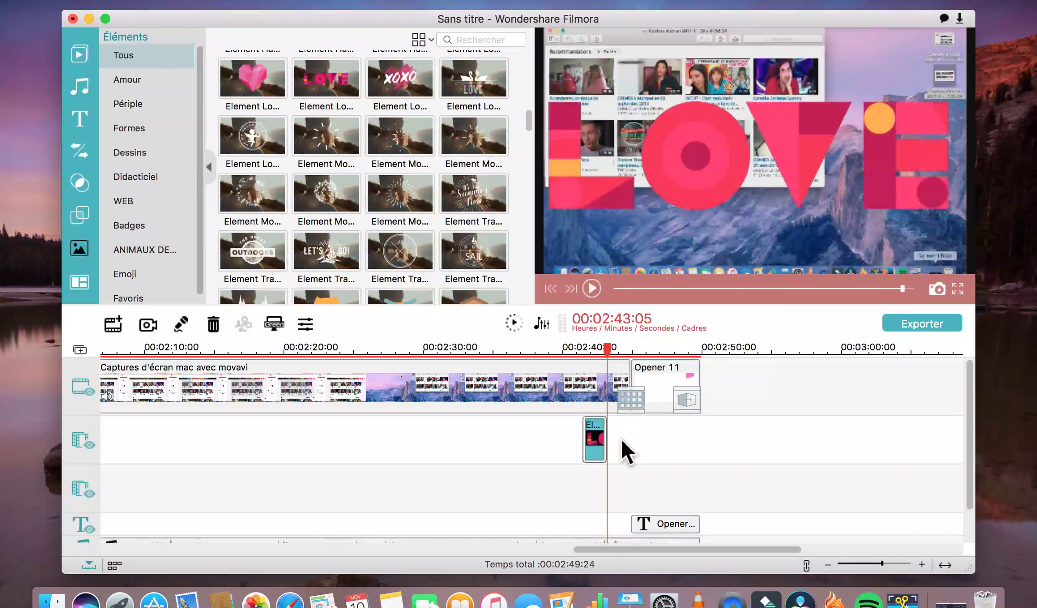
# Play the video from just before the "LOVE" element into the closing title to preview the overlay.
pyautogui.moveTo(607, 349); pyautogui.dragTo(562, 343)
pyautogui.click(591, 288)
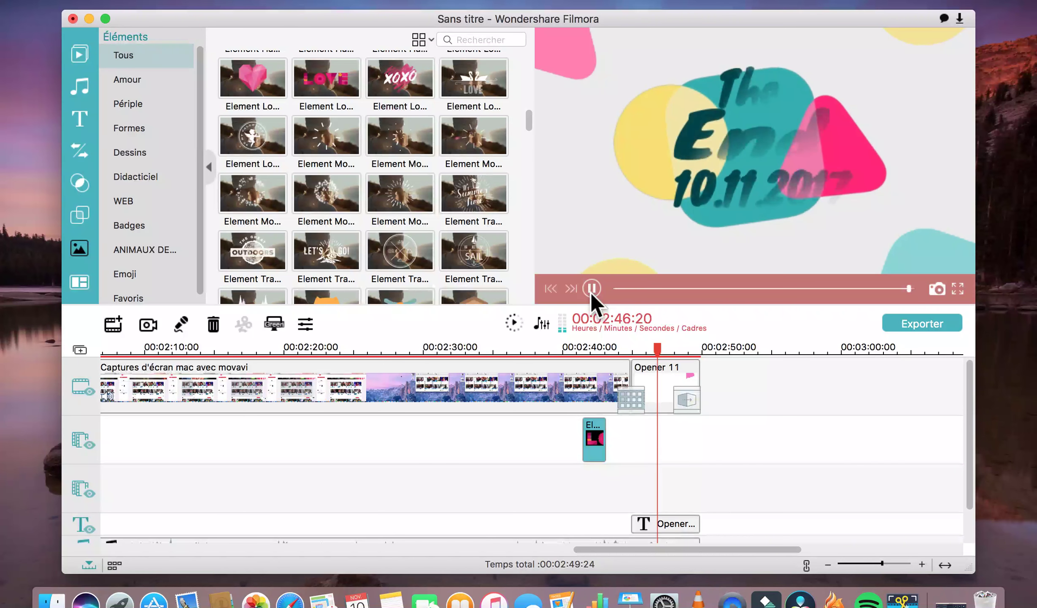
pyautogui.click(591, 288)
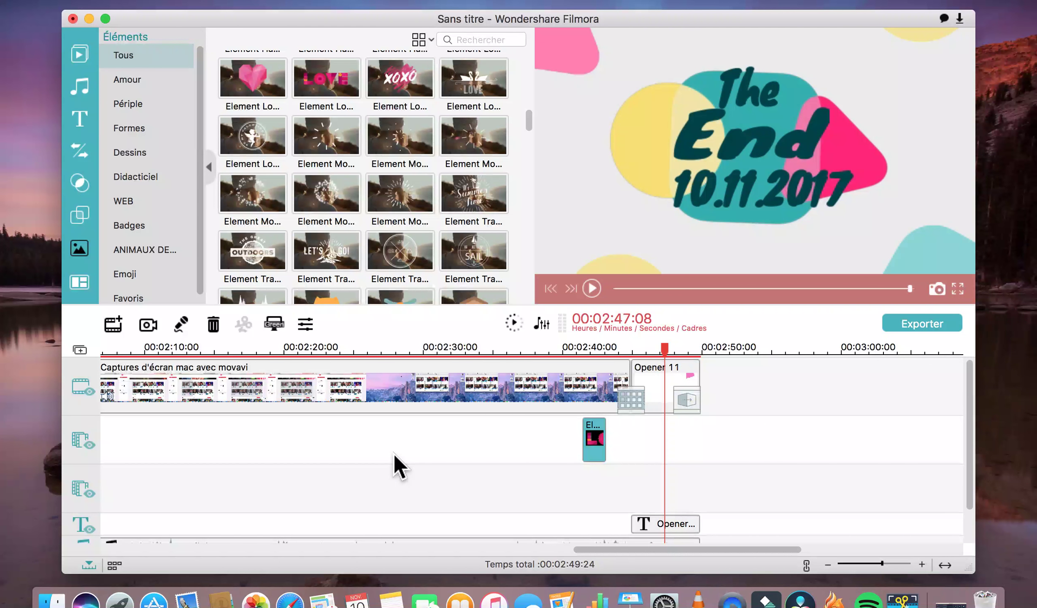
# Review the timeline's tracks from the closing title back to the start of the video.
pyautogui.hscroll(-10, 394, 455)
pyautogui.hscroll(-4, 393, 453)
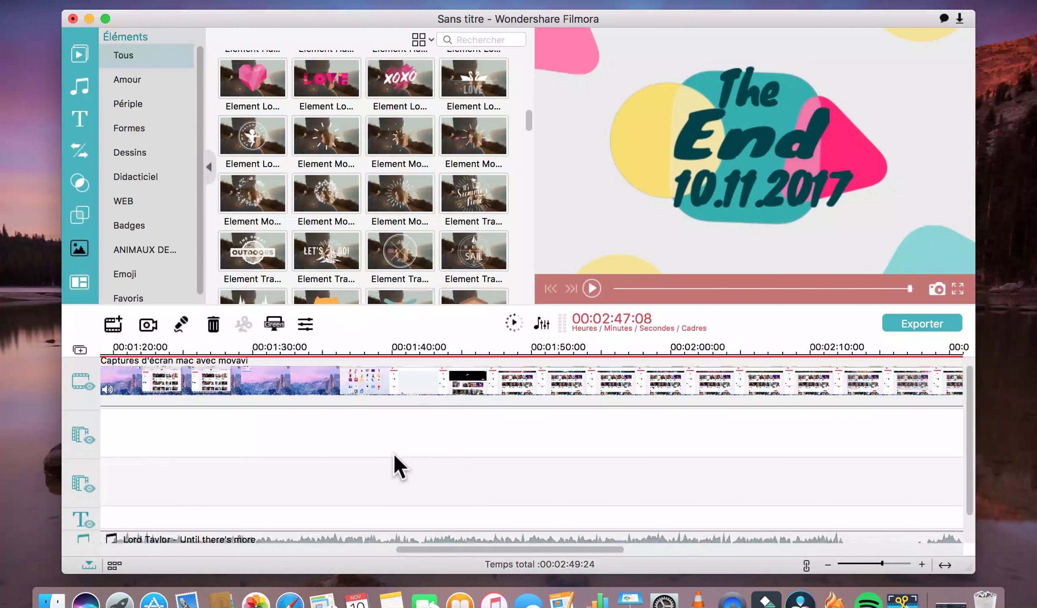
pyautogui.scroll(-1, 393, 454)
pyautogui.hscroll(-12, 399, 467)
pyautogui.scroll(-1, 399, 467)
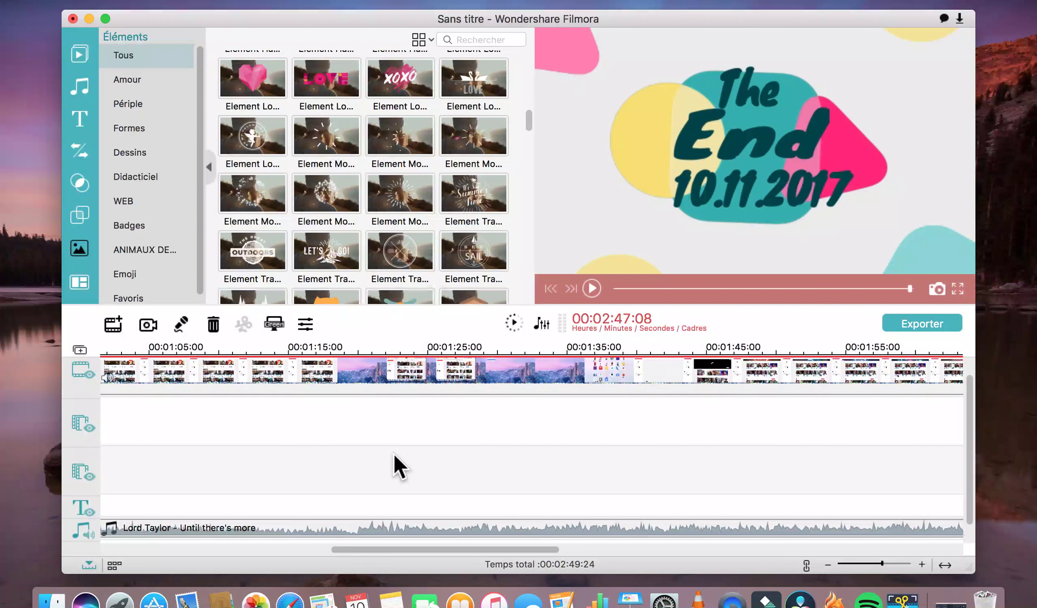
pyautogui.hscroll(-5, 399, 466)
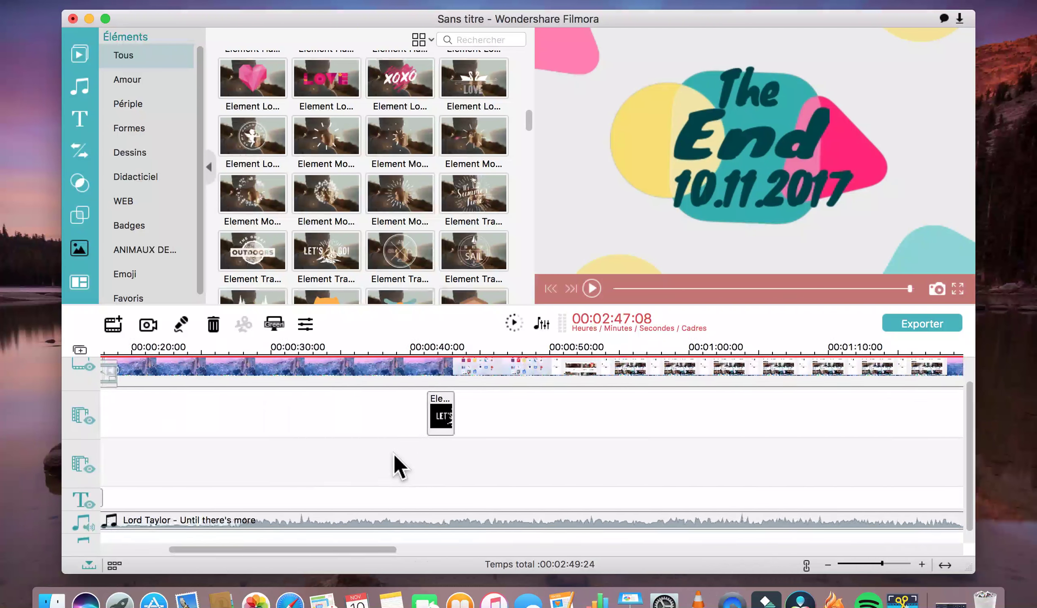
pyautogui.scroll(-1, 398, 466)
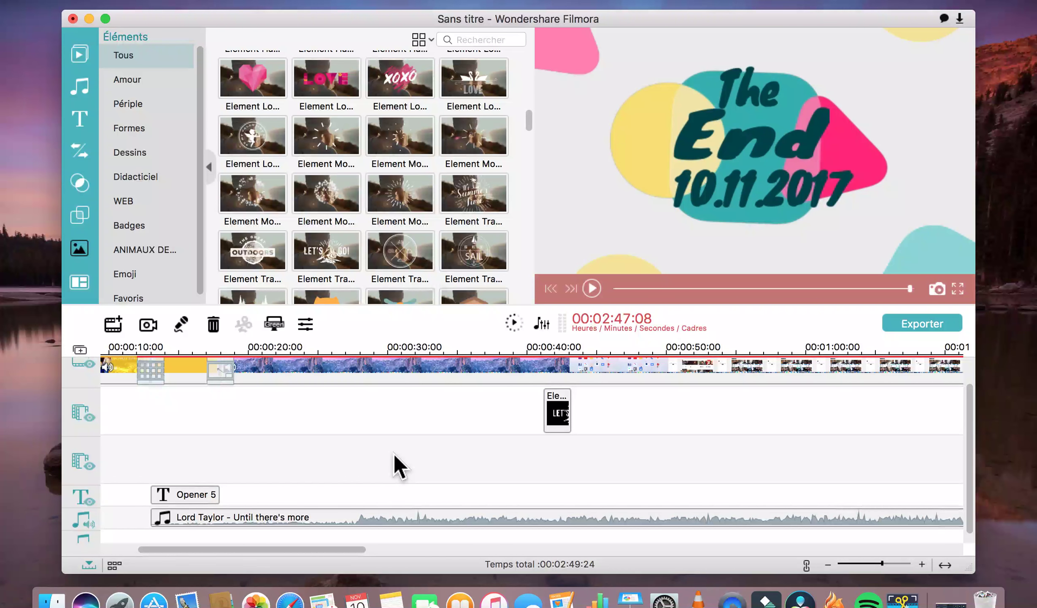
pyautogui.hscroll(-2, 399, 466)
pyautogui.scroll(-1, 399, 466)
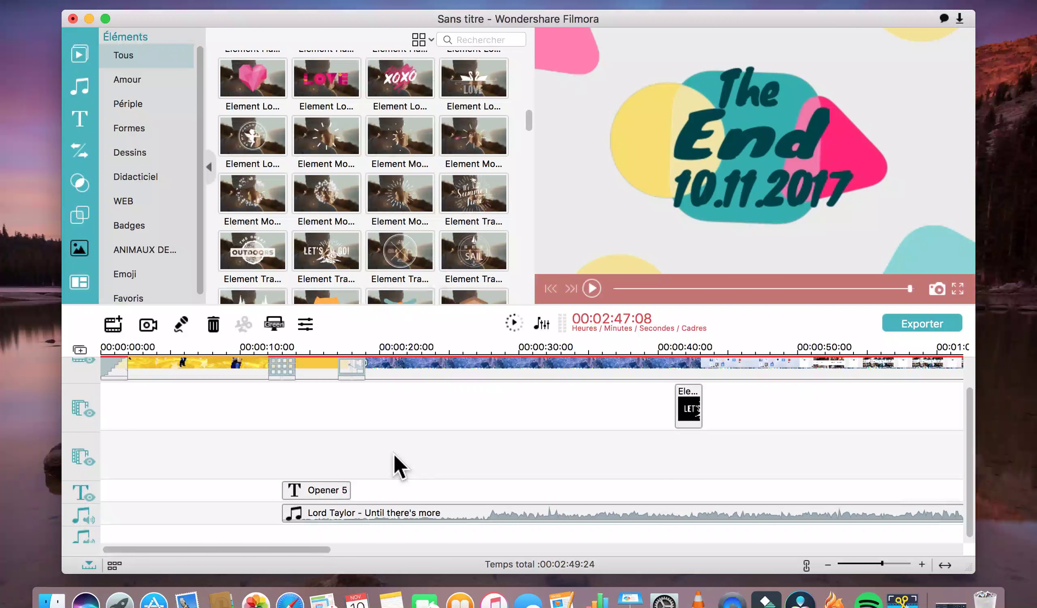
# Record a voice-over of about 5 seconds with the built-in microphone, starting at 00:02:47:08 over the closing title.
pyautogui.click(182, 324)
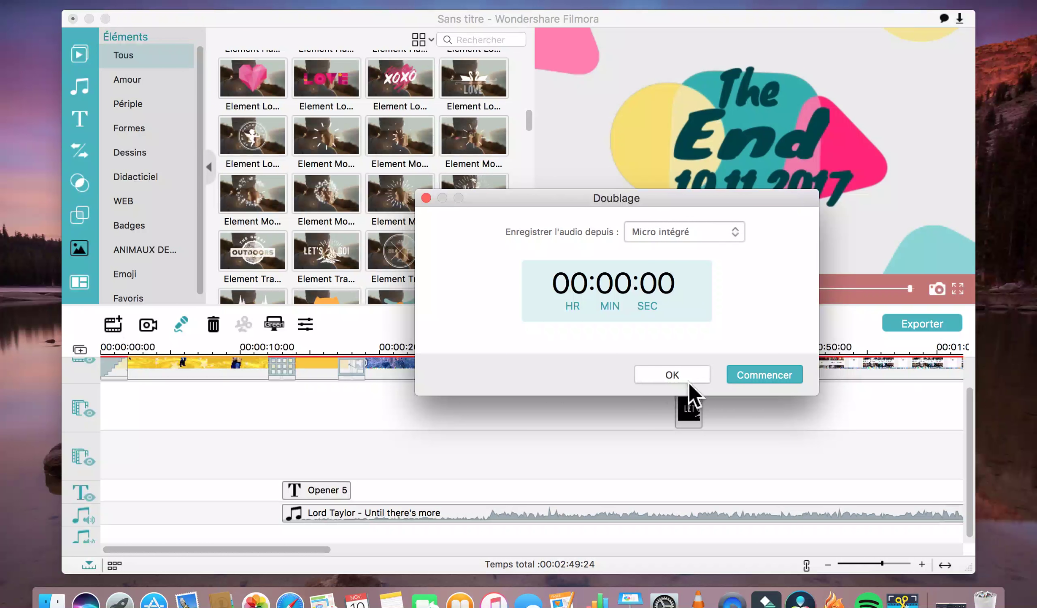
pyautogui.click(755, 377)
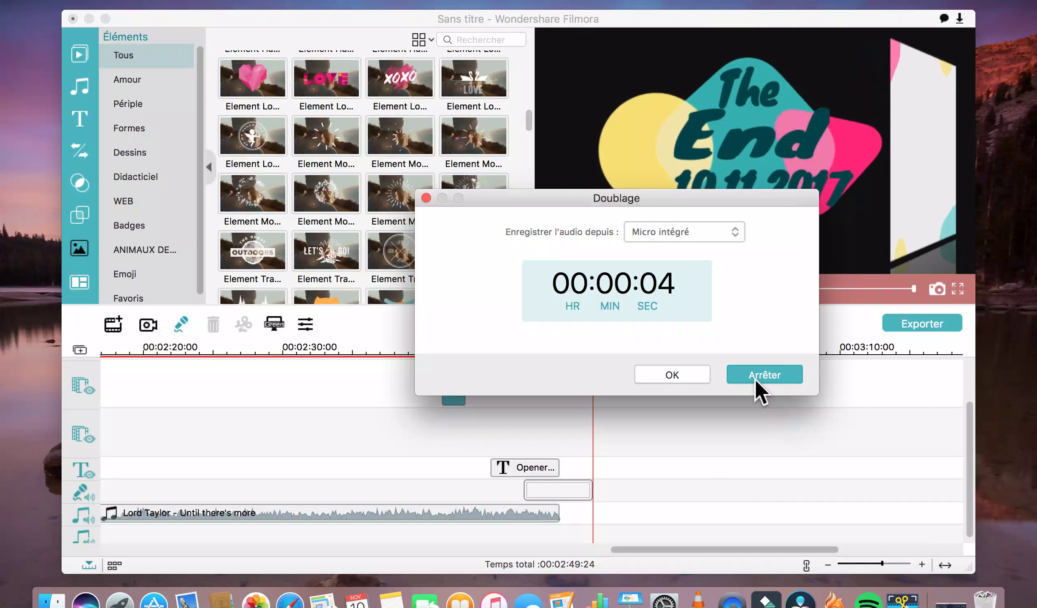
pyautogui.click(756, 378)
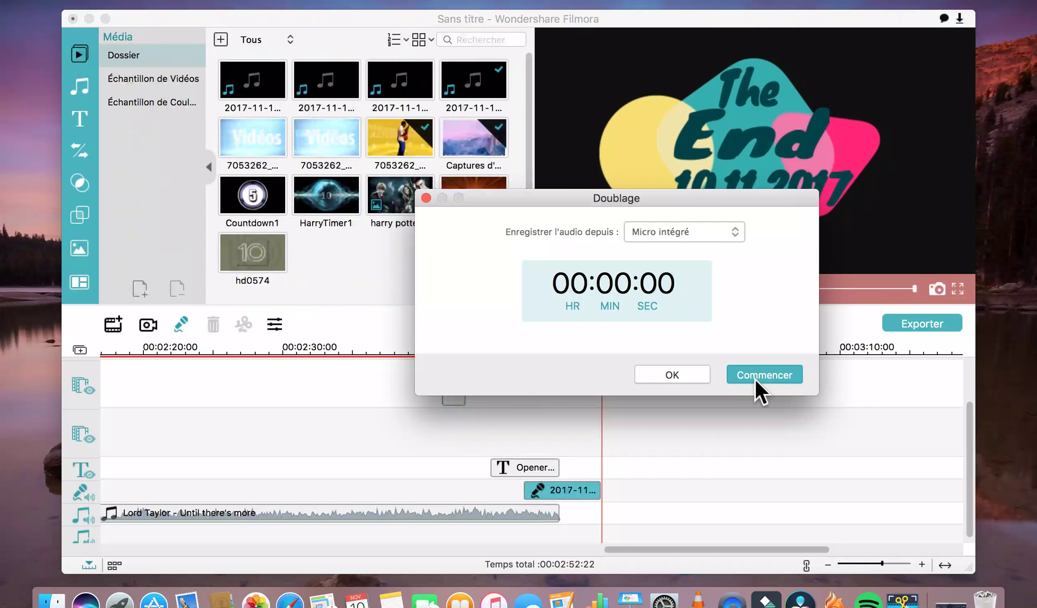
pyautogui.click(427, 199)
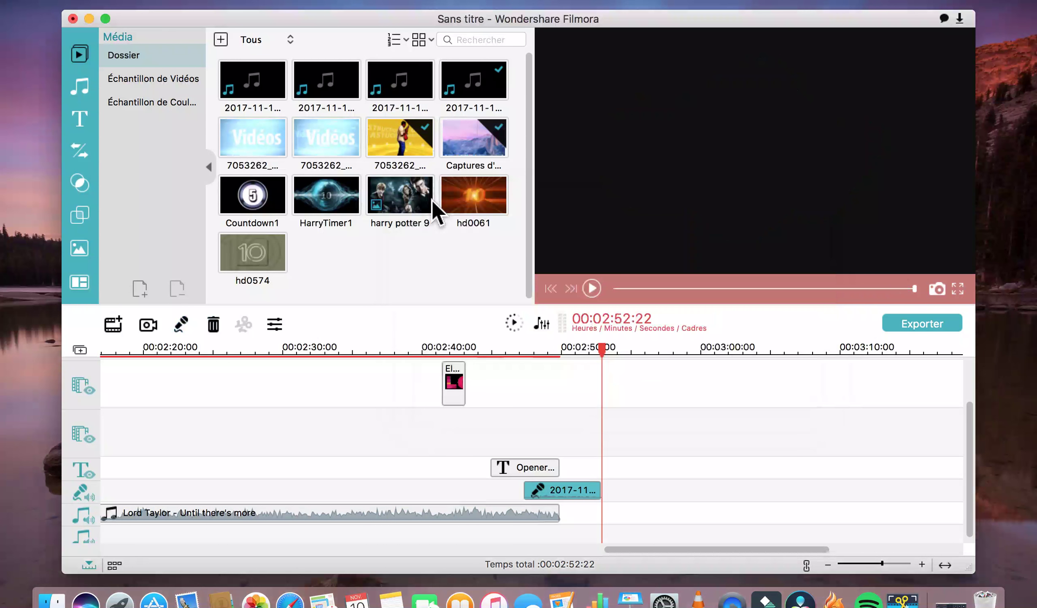
# Move the recorded voice-over clip to 00:02:18:00 on its track and delete it from the timeline.
pyautogui.moveTo(546, 492); pyautogui.dragTo(142, 500)
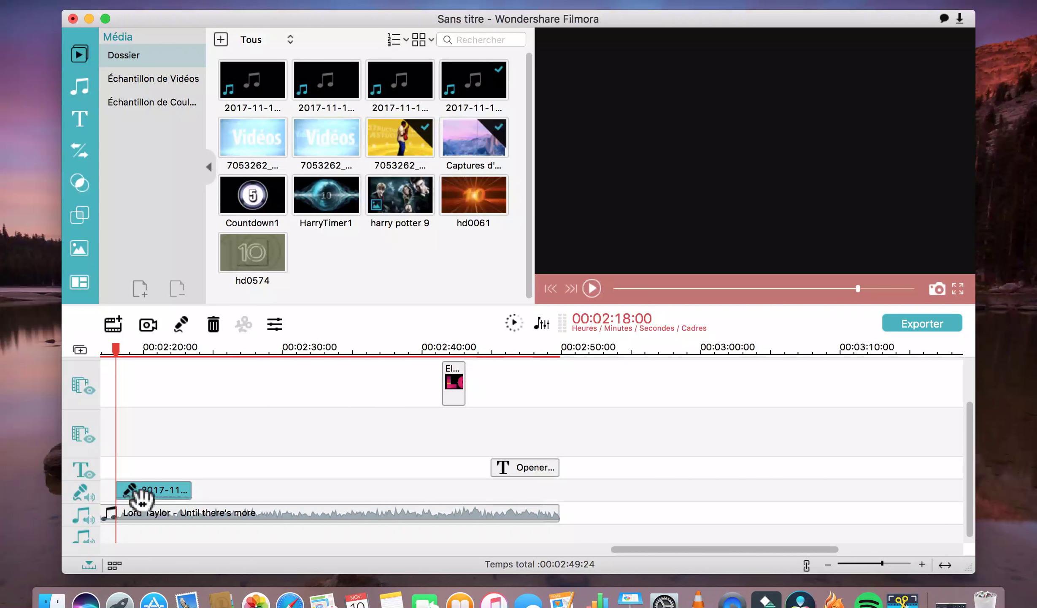
pyautogui.press('Delete')
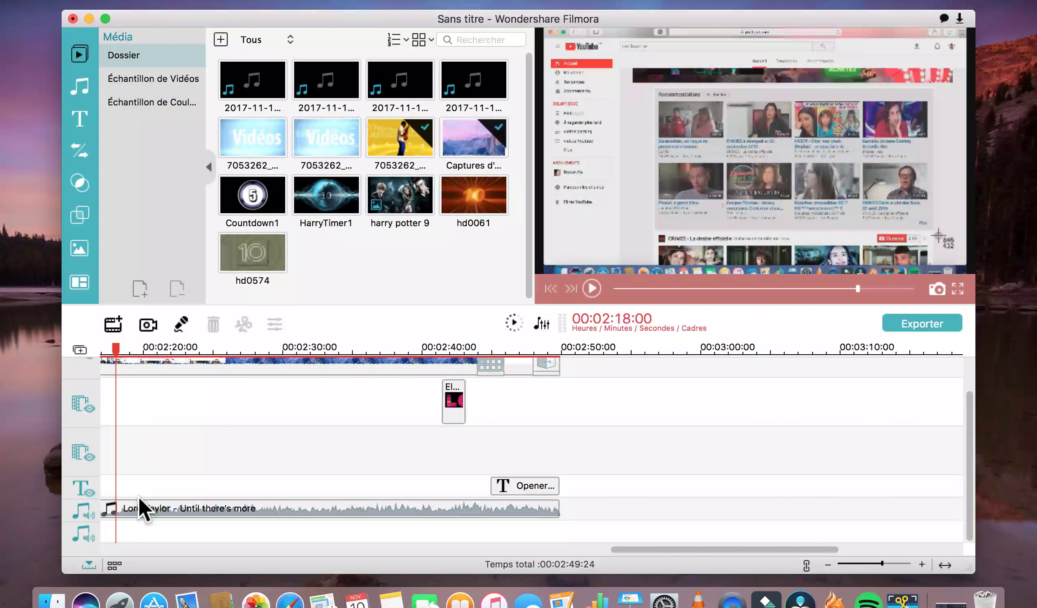
pyautogui.scroll(2, 143, 508)
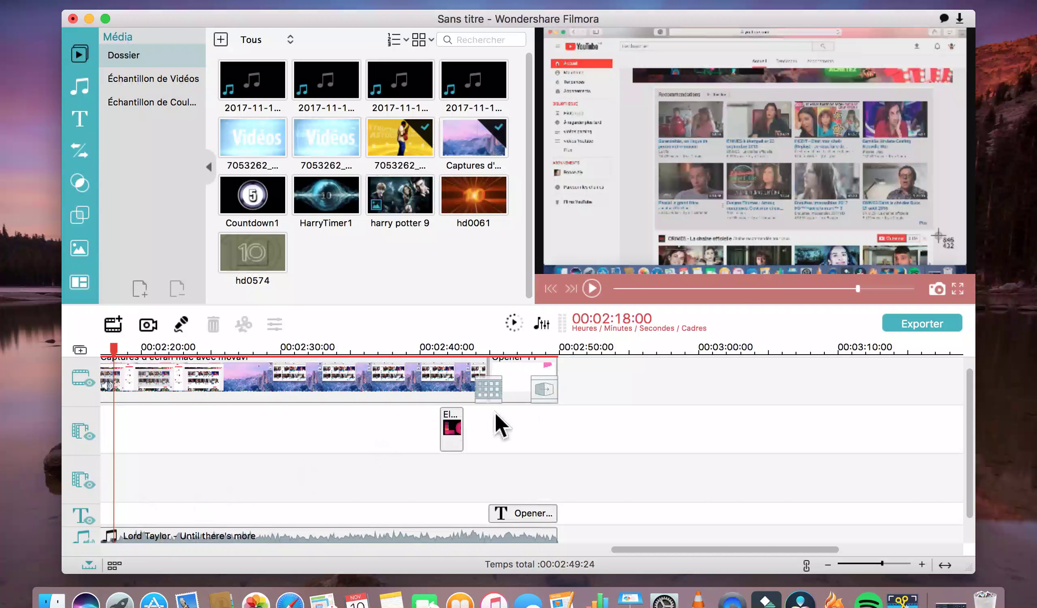
# Set up a YouTube export with the category Science & Technology and the title "Comment utiliser filmora facilement ?".
pyautogui.click(921, 325)
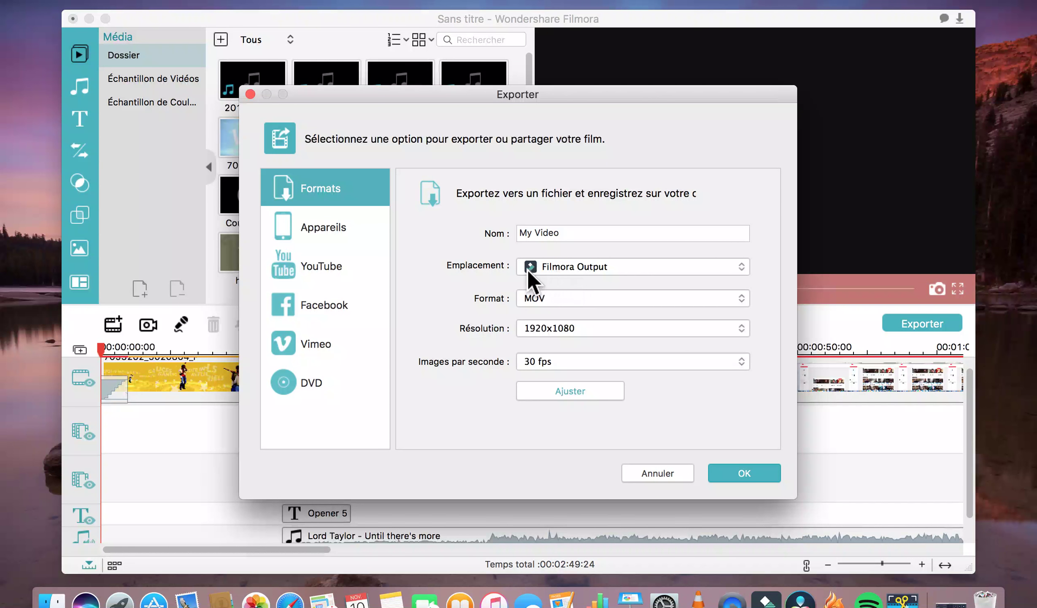
pyautogui.click(319, 268)
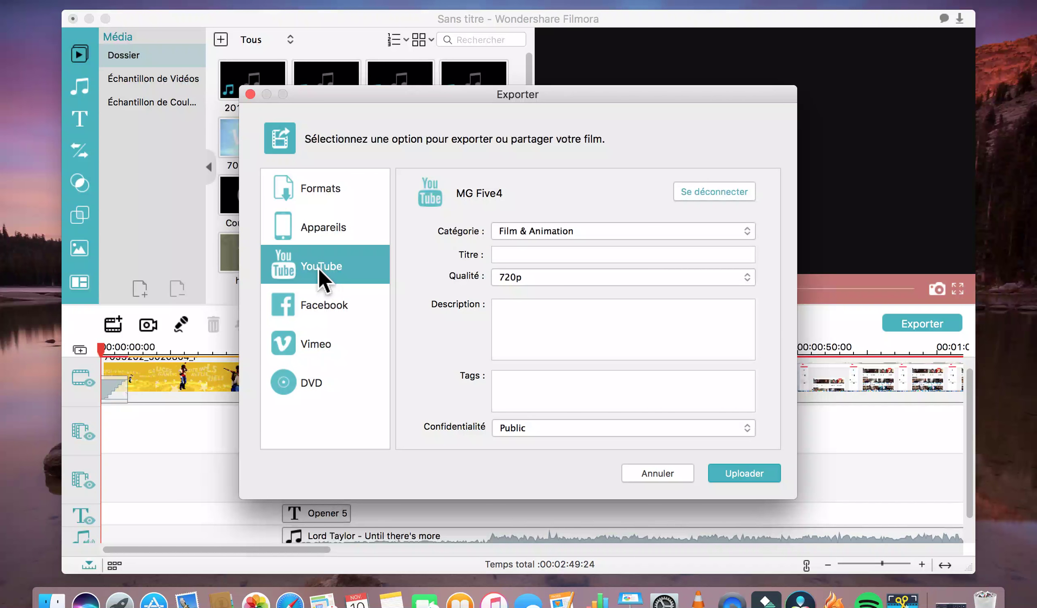
pyautogui.click(750, 238)
pyautogui.click(752, 236)
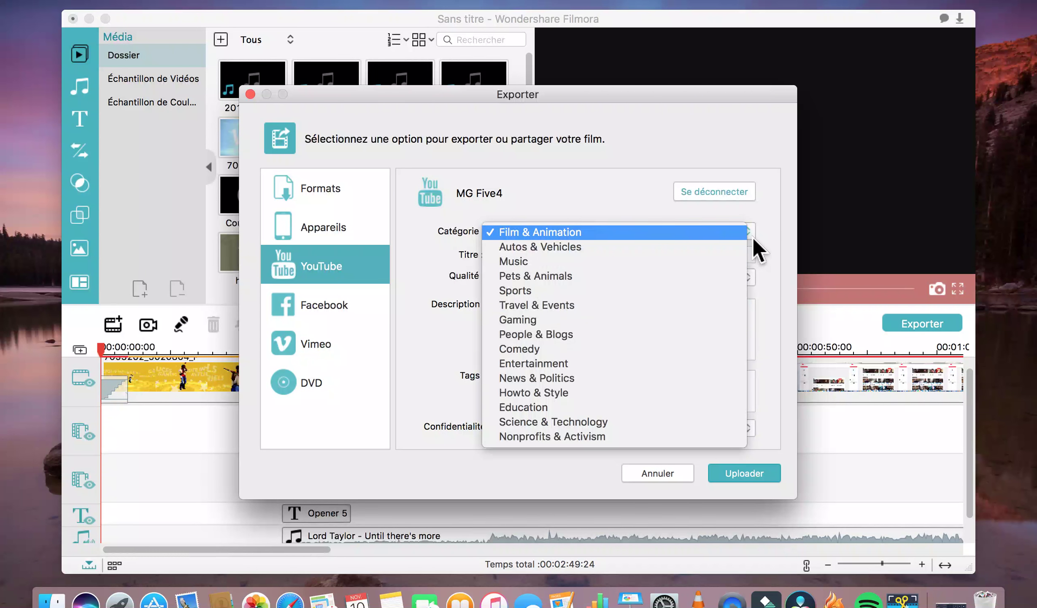
pyautogui.click(695, 428)
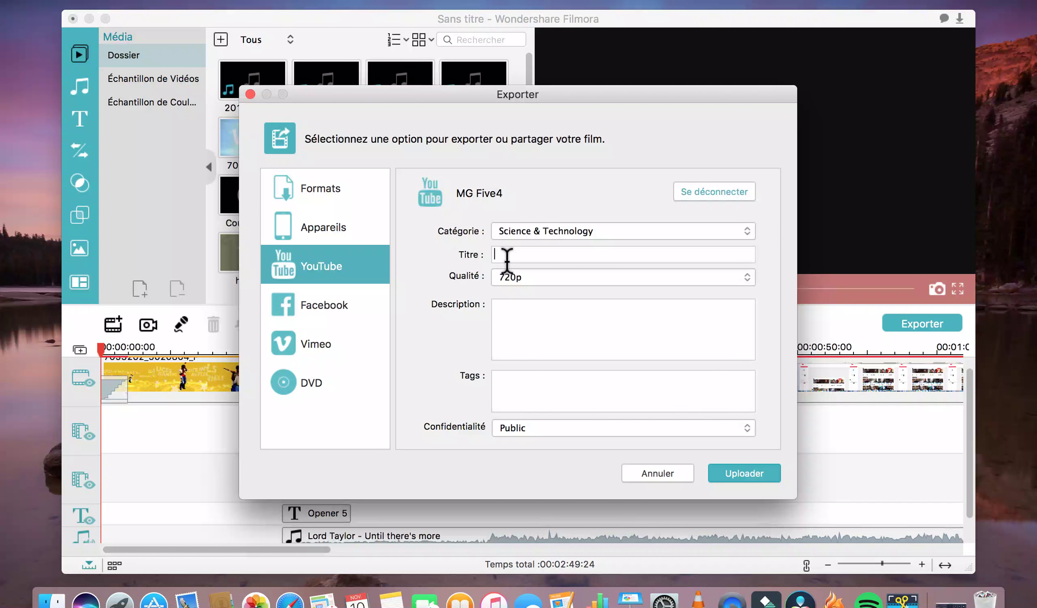
pyautogui.click(507, 258)
pyautogui.write('C')
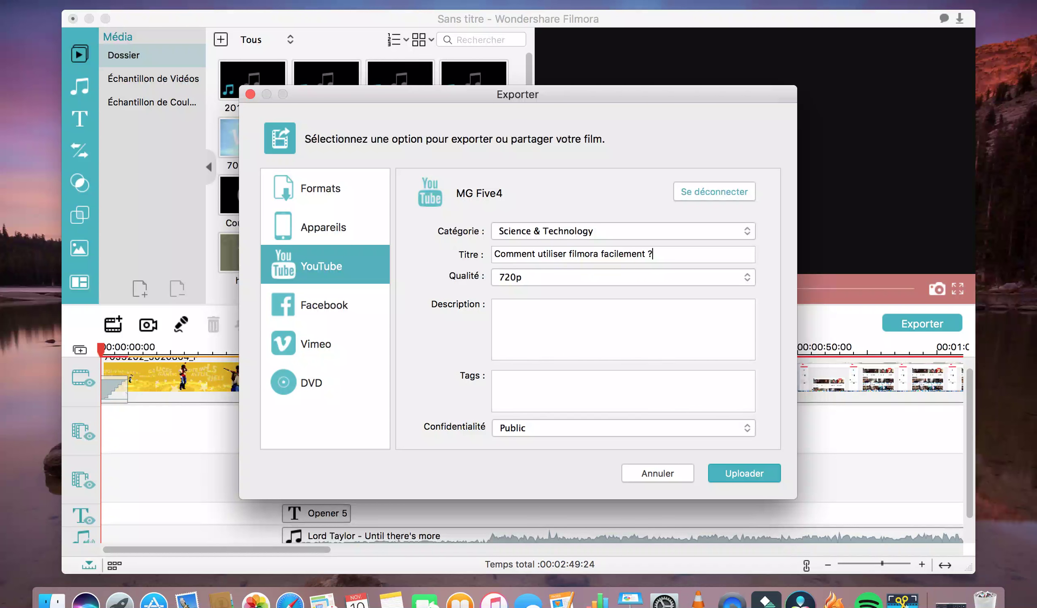
# Enter the YouTube description "voici une vidéo qui vous montre pas à pas comme faire une vidéo filmora très facilement".
pyautogui.click(502, 316)
pyautogui.write('voici u')
pyautogui.write('n')
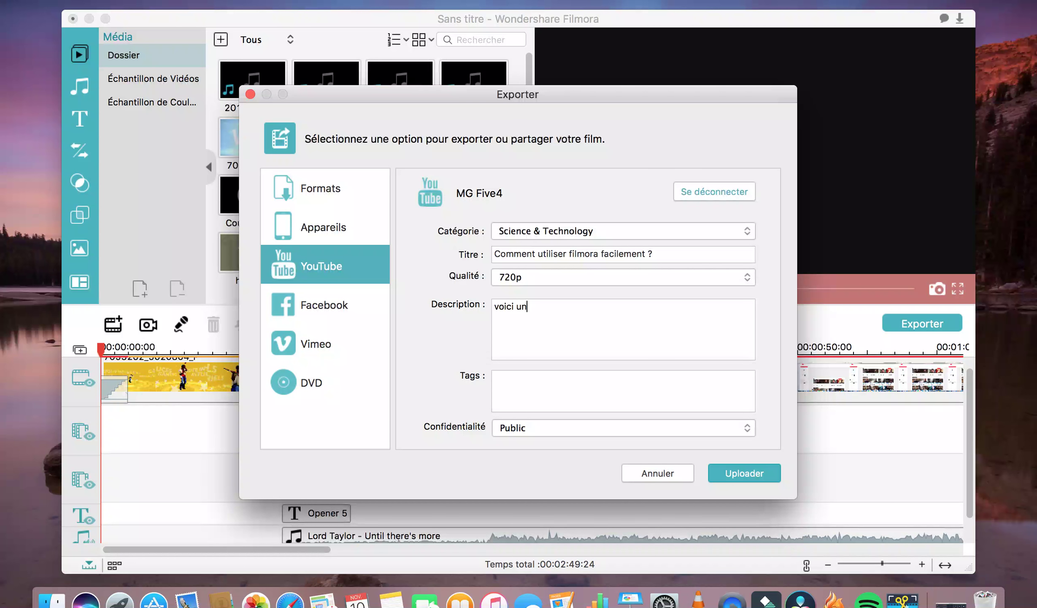
pyautogui.write('e vidéo qui vous montre pas à pa')
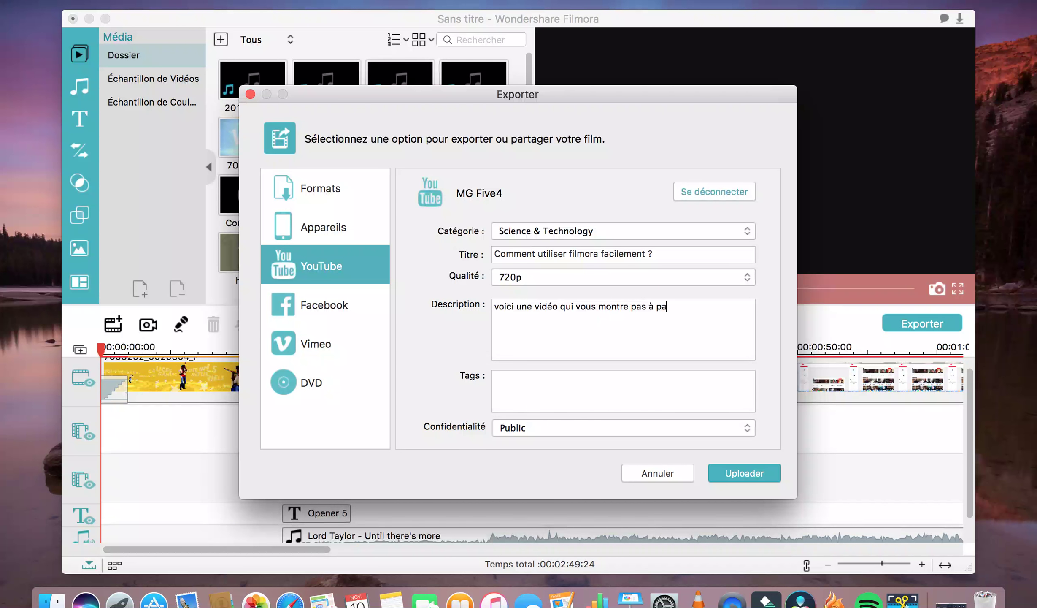
pyautogui.write('s comme faire une vidéo filmora')
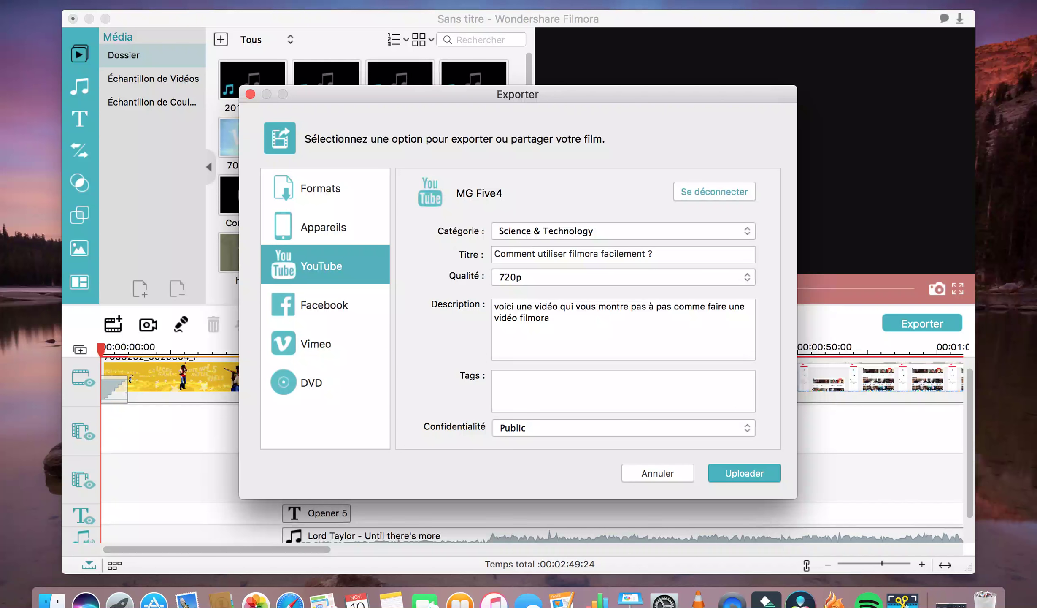
pyautogui.write(' très facilement')
# Add the tags "filmora, Mac, tutoriel" and start uploading the video to YouTube.
pyautogui.click(509, 387)
pyautogui.write('fim')
pyautogui.press('BackSpace')
pyautogui.write('lm')
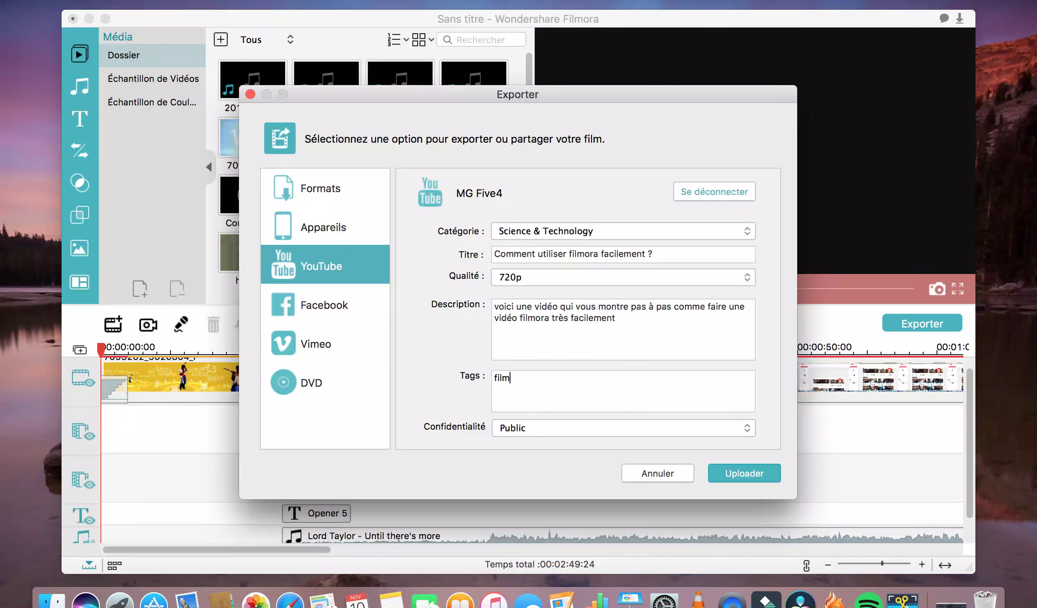
pyautogui.write('ora, Mac,')
pyautogui.write('tutoriel')
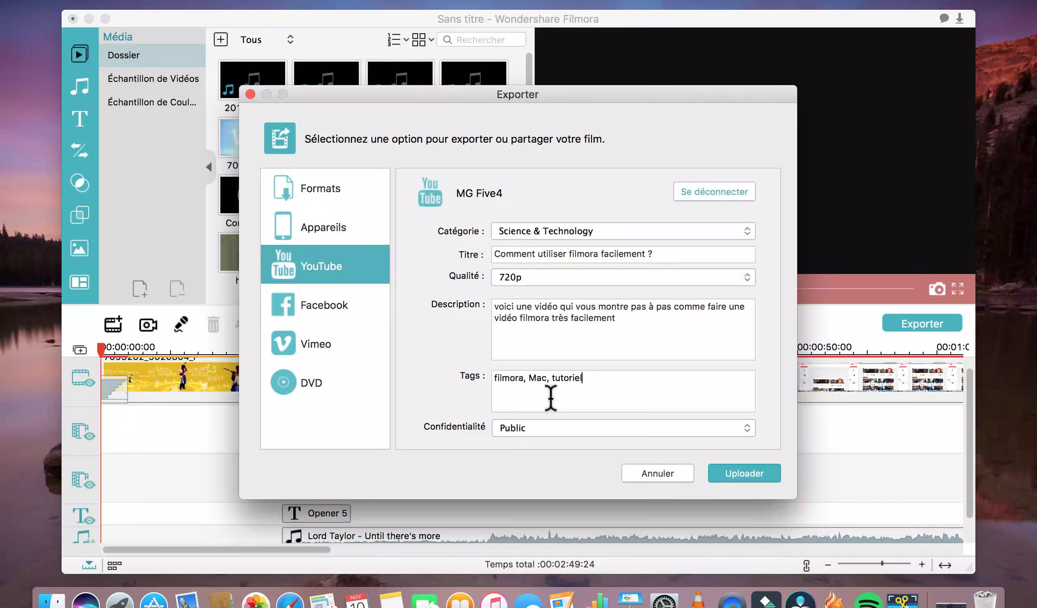
pyautogui.click(738, 475)
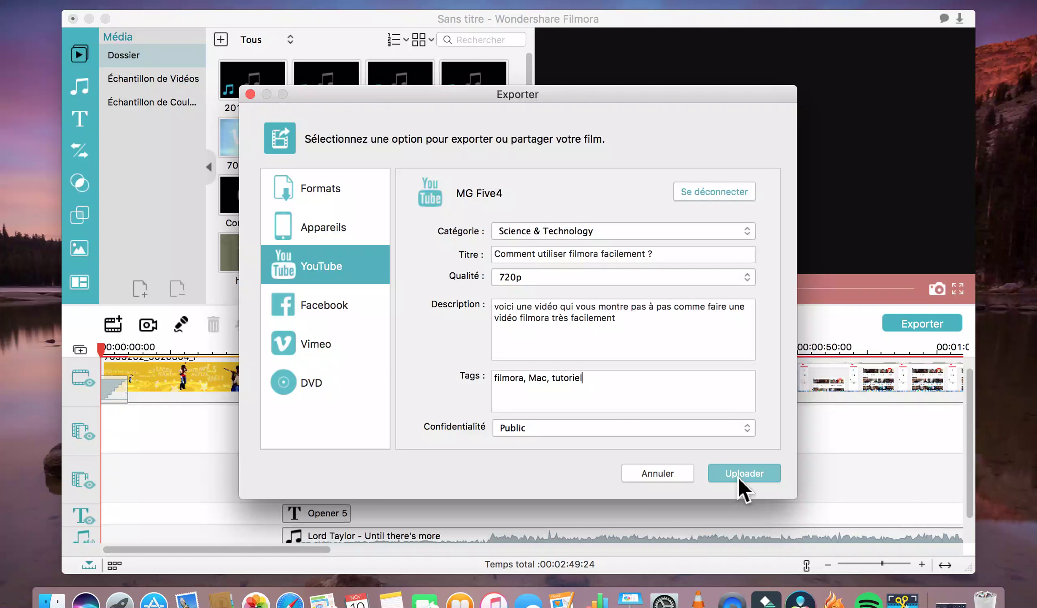